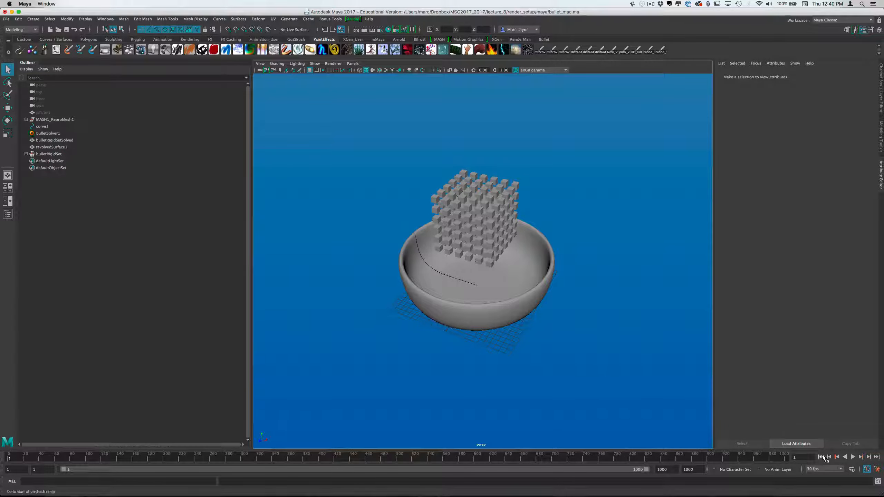
Play the simulation of the cube grid falling into the bowl, stop it, and examine the scattered cubes from several angles
alt+drag(771, 430, 653, 382)
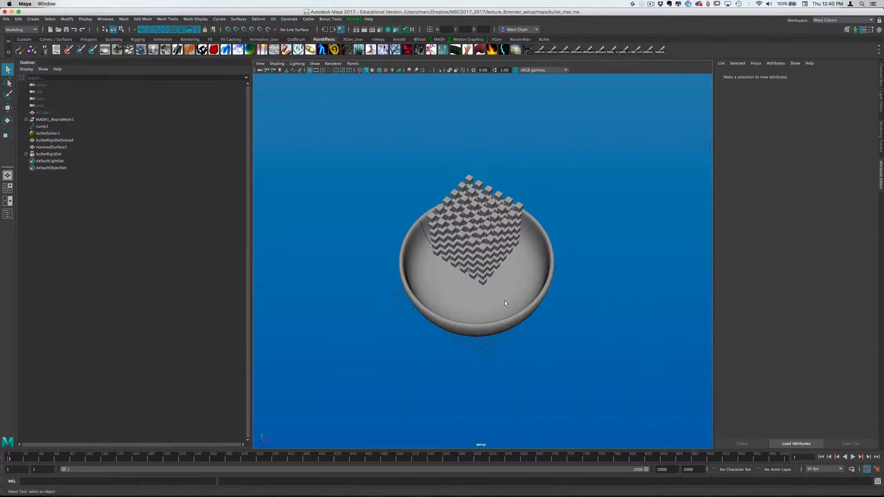
alt+drag(593, 336, 582, 324)
right_drag(580, 313, 549, 309)
alt+drag(549, 309, 535, 271)
alt+right_drag(585, 357, 663, 360)
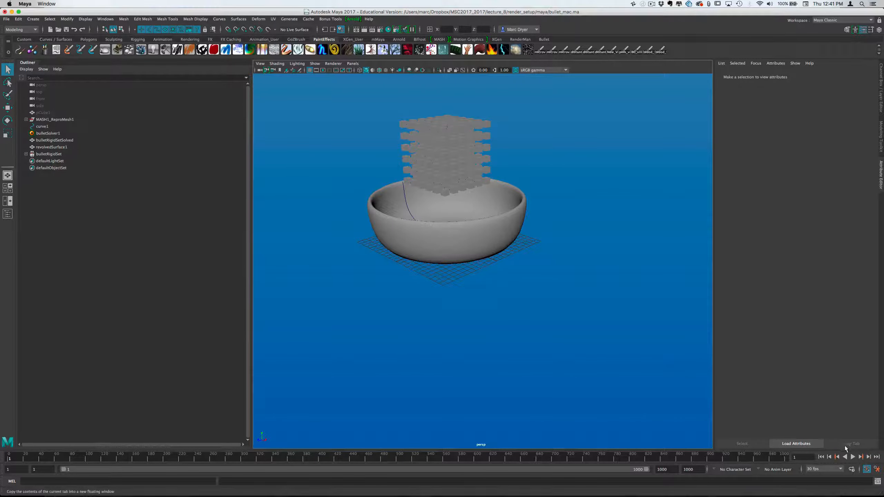
click(853, 458)
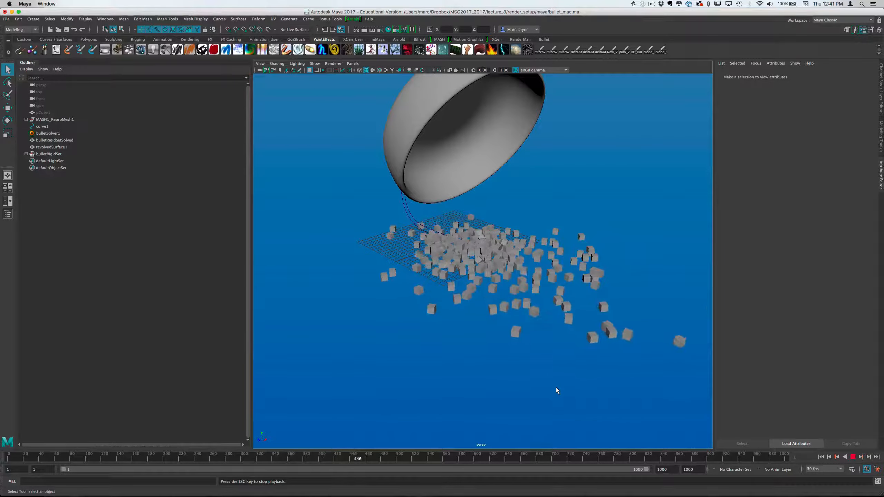
click(853, 457)
alt+drag(613, 403, 579, 377)
alt+drag(602, 330, 467, 320)
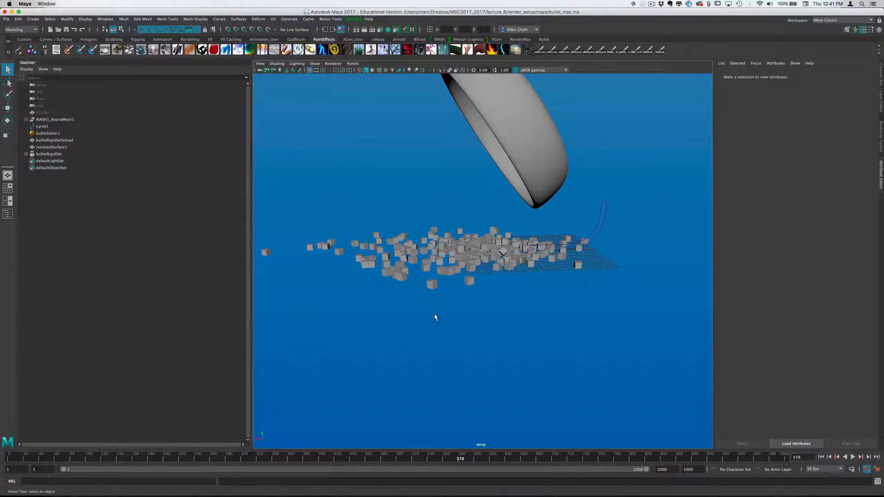
alt+drag(442, 318, 557, 352)
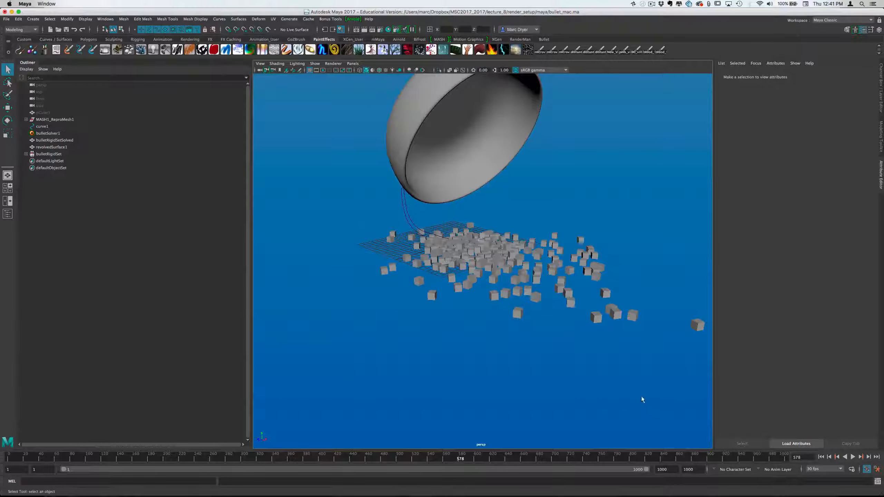
Start a new scene without saving the current one and create a polygon cube at the origin
key(super+n)
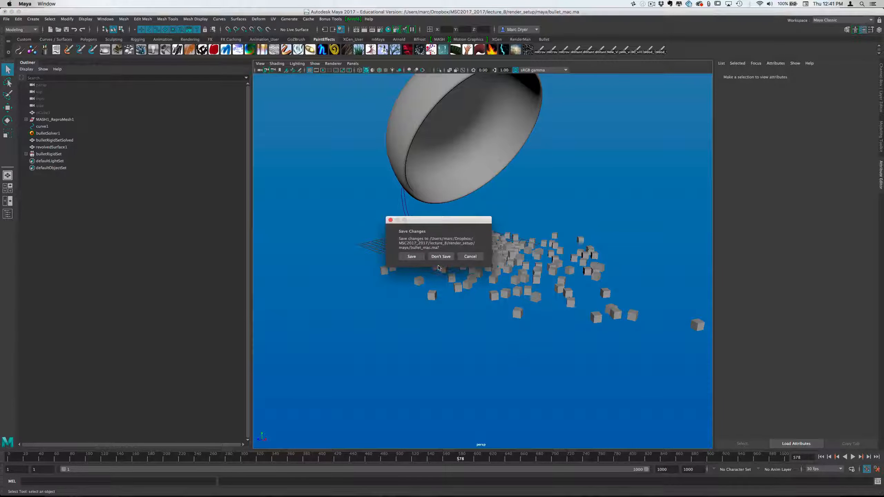
click(439, 257)
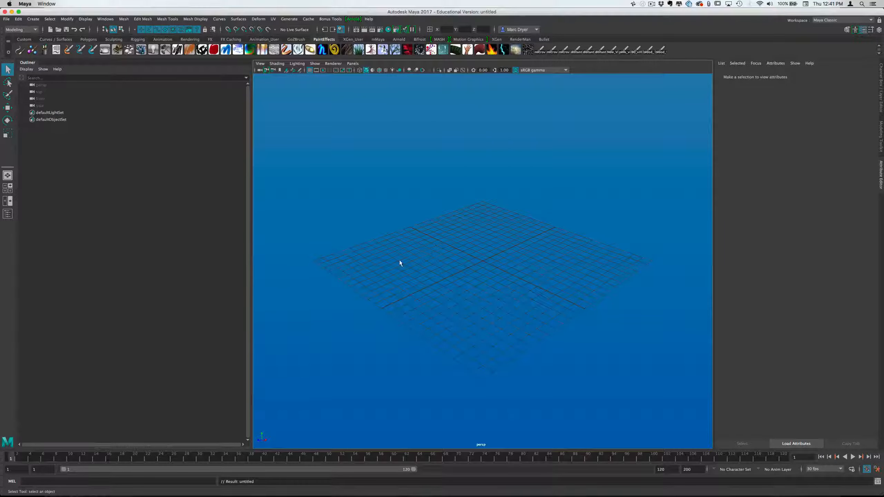
alt+drag(390, 263, 414, 264)
click(24, 40)
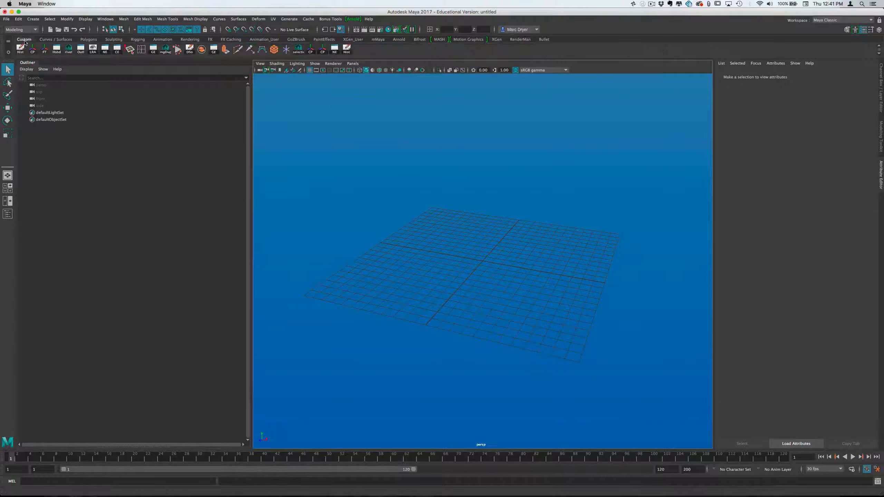
click(275, 50)
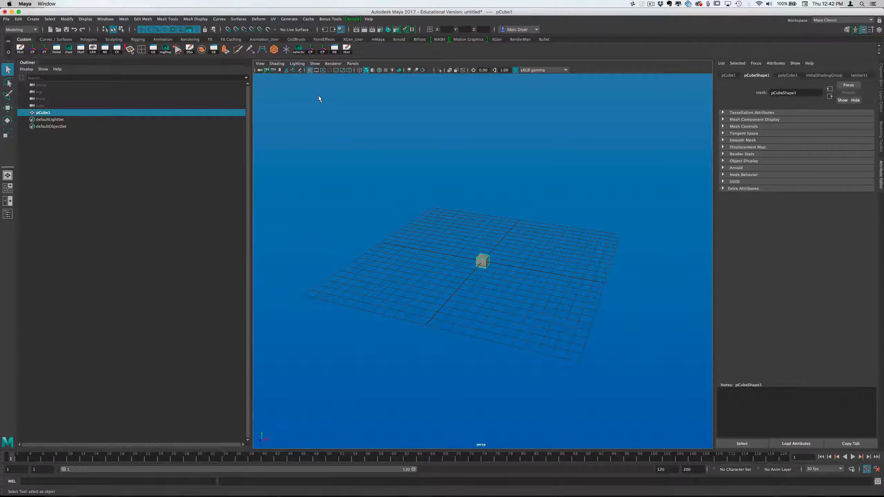
Delete the cube's construction history and freeze its transformations
alt+drag(463, 178, 393, 184)
mouse_move(484, 183)
alt+mouse_down()
mouse_move(493, 179)
mouse_move(460, 181)
mouse_move(472, 180)
alt+mouse_up()
click(20, 49)
click(44, 49)
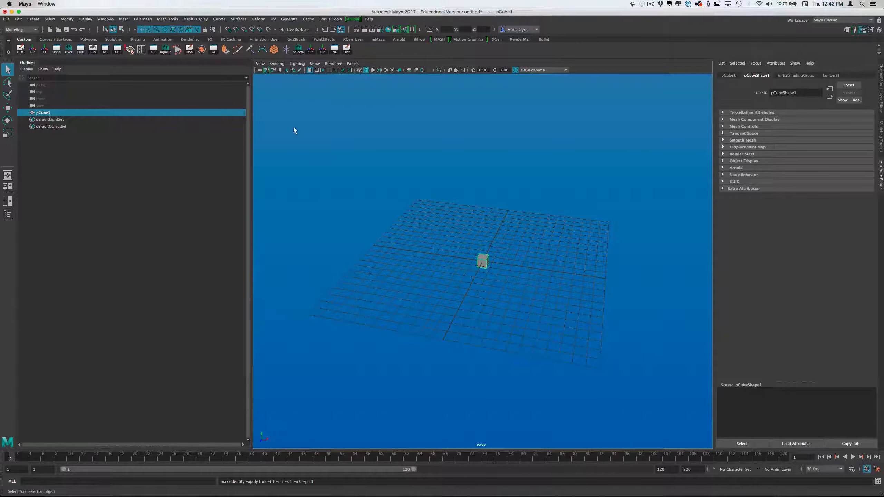
alt+drag(443, 196, 454, 193)
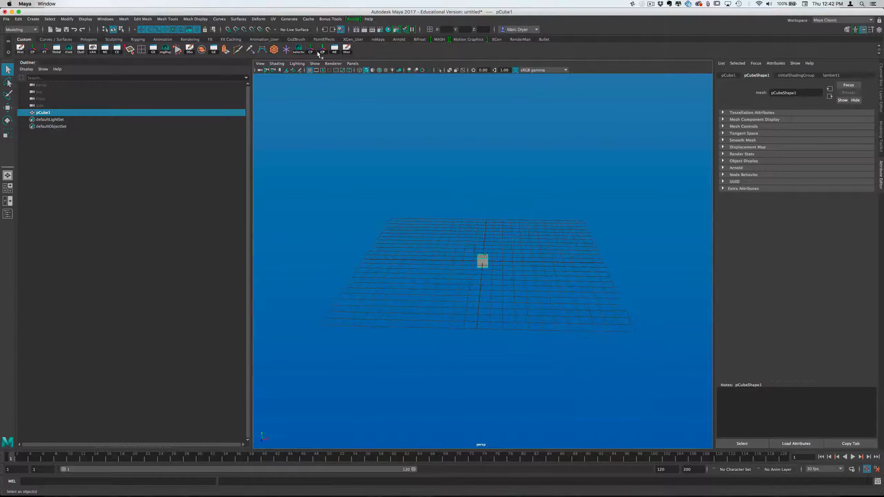
Create a MASH network from the cube with mesh geometry and the Grid distribution type
click(21, 29)
click(20, 58)
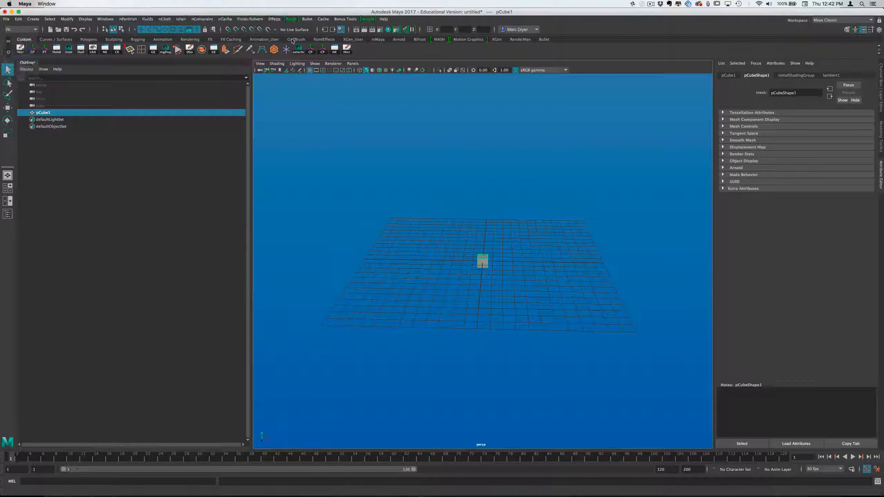
click(291, 19)
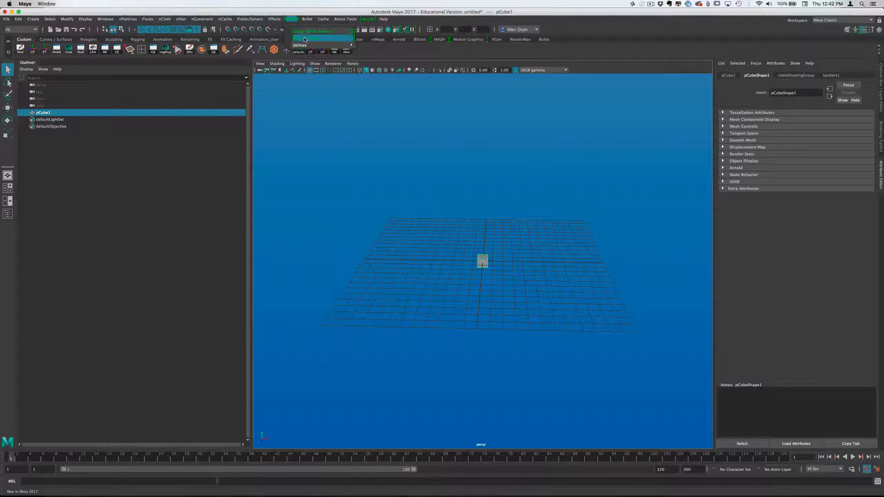
click(351, 31)
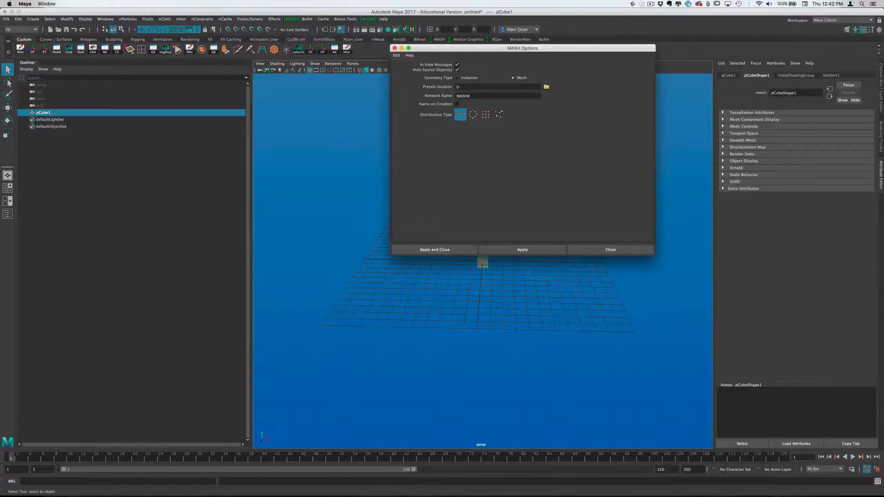
click(487, 116)
click(447, 252)
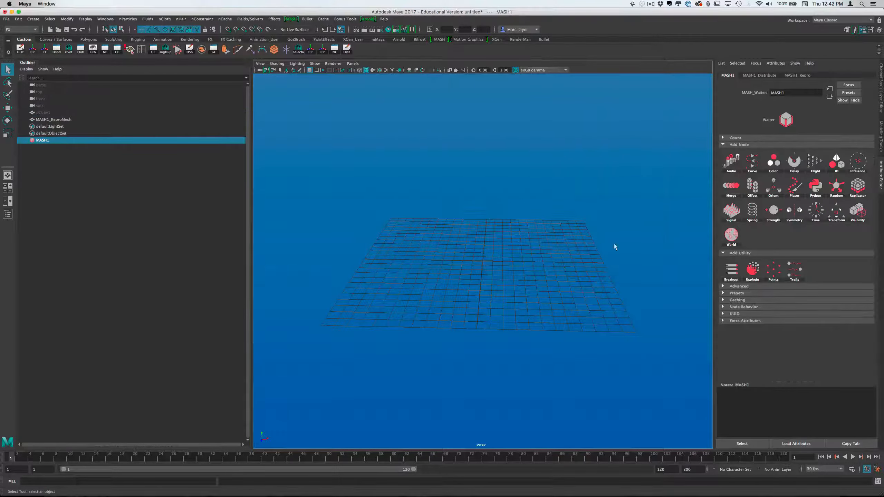
Set the MASH distribution's grid counts to 4 in X, Y and Z
click(757, 76)
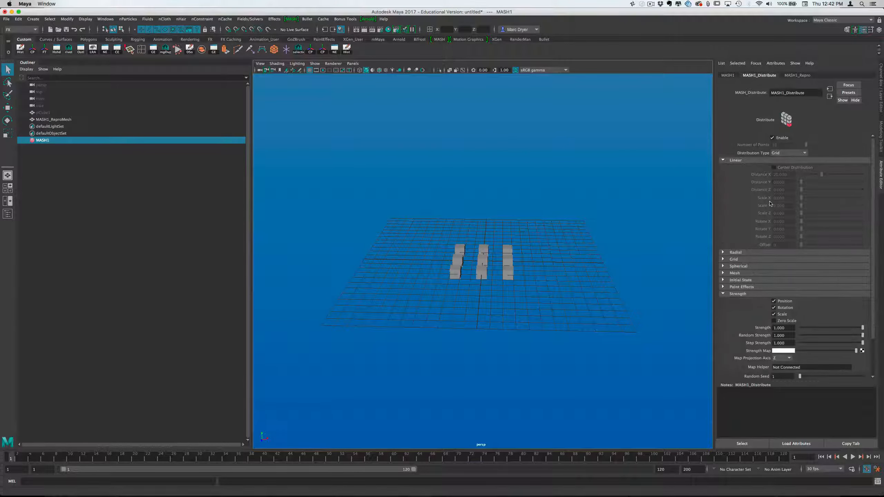
click(736, 273)
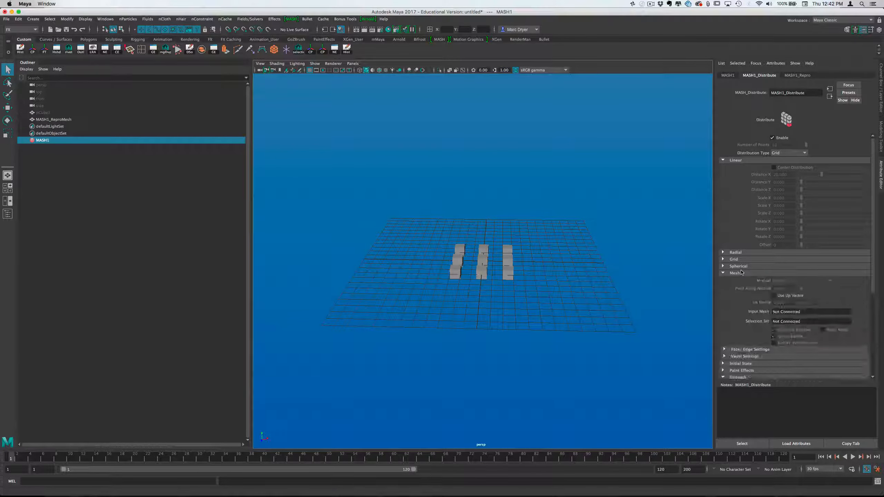
click(737, 260)
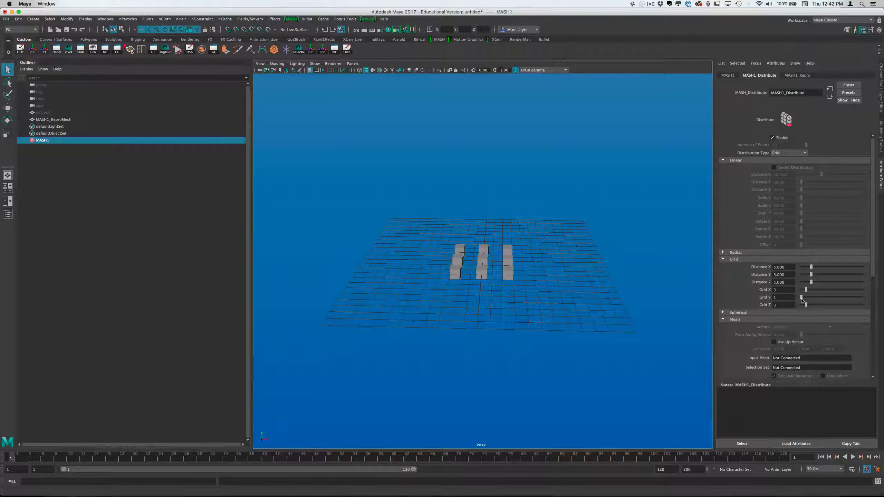
mouse_move(802, 300)
mouse_down()
mouse_move(809, 291)
mouse_move(809, 306)
mouse_up()
alt+drag(536, 259, 600, 271)
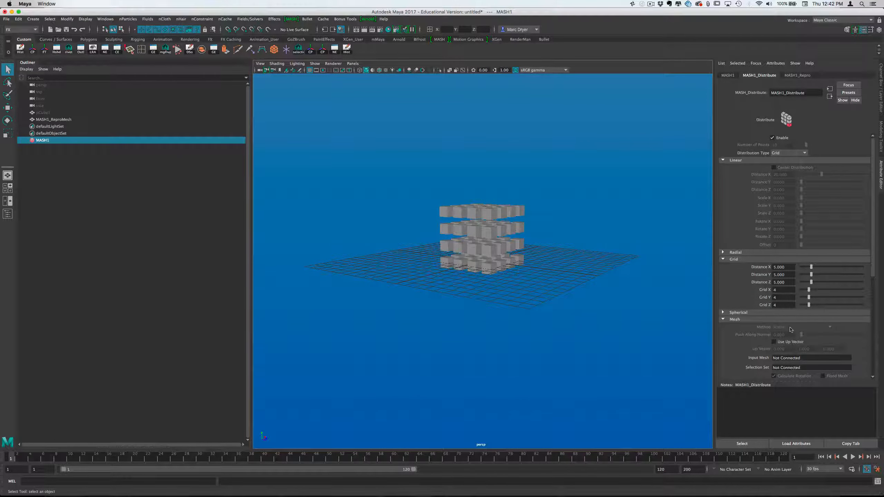
alt+drag(460, 271, 576, 281)
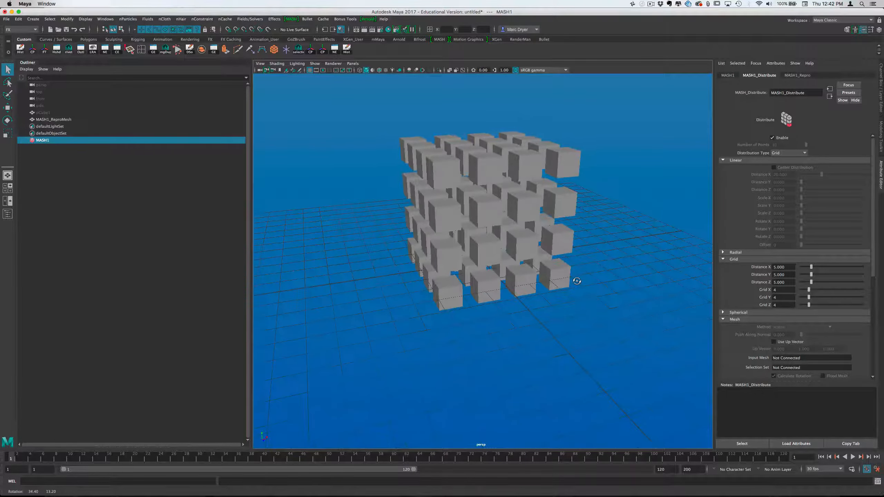
mouse_move(512, 231)
alt+mouse_down()
mouse_move(568, 247)
mouse_move(512, 240)
alt+mouse_up()
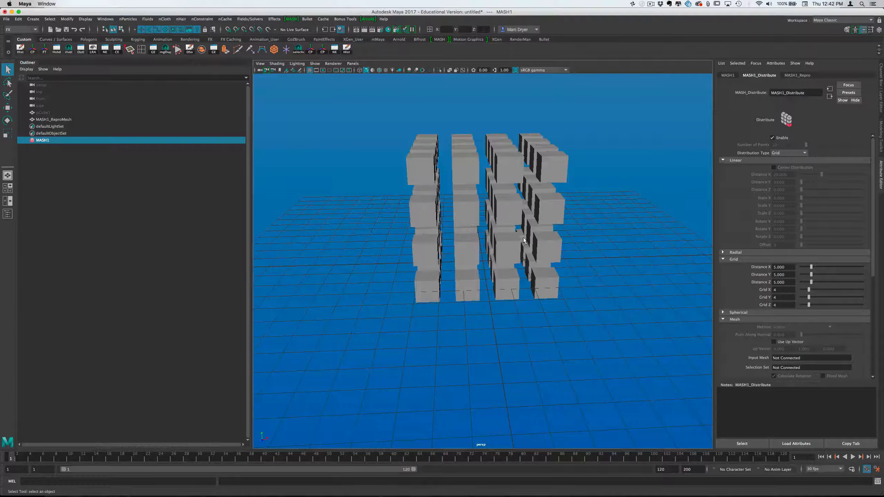
mouse_move(561, 270)
alt+mouse_down()
mouse_move(582, 259)
mouse_move(550, 266)
alt+mouse_up()
Select the cube grid mesh in the scene and narrow the Outliner to enlarge the viewport
click(555, 215)
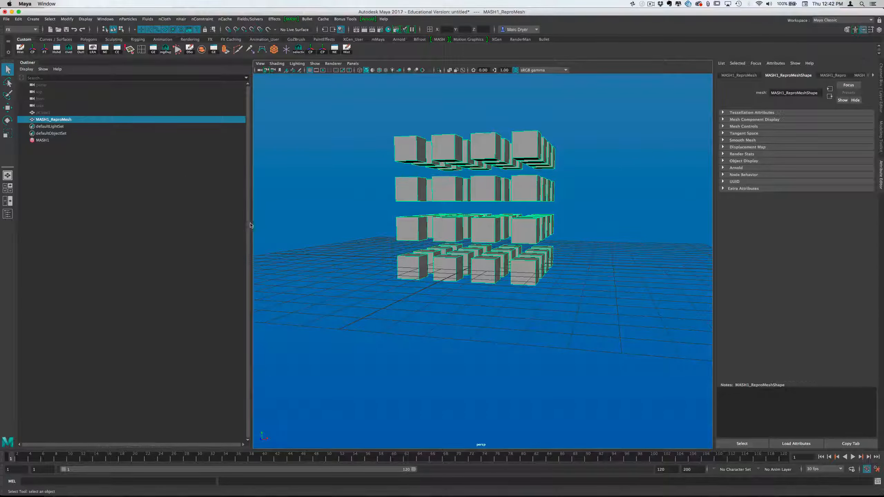
drag(251, 225, 102, 221)
alt+right_drag(259, 240, 247, 212)
alt+middle_drag(247, 212, 245, 270)
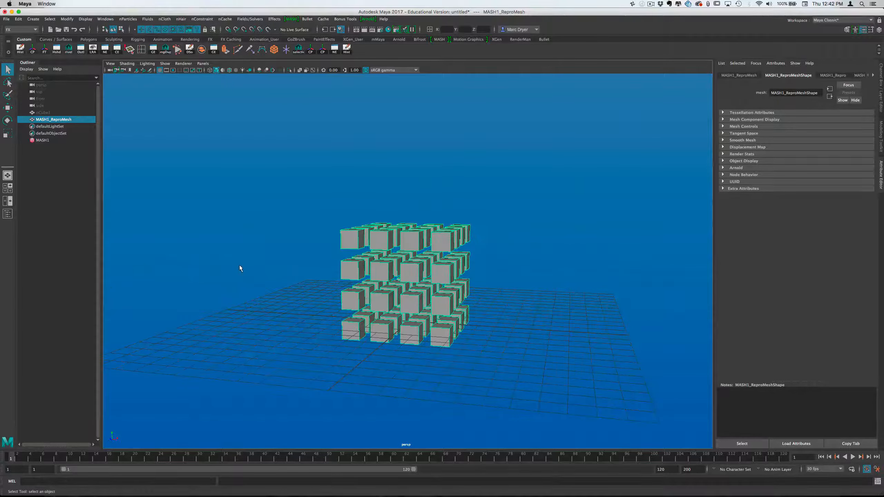
Duplicate the cube grid mesh about 8 units above the original and delete the copy
key(ctrl+d)
key(w)
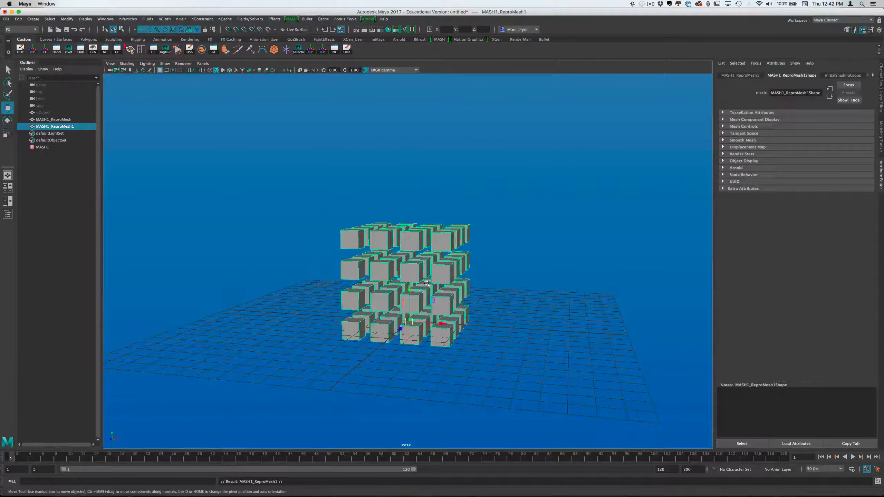
drag(412, 290, 407, 144)
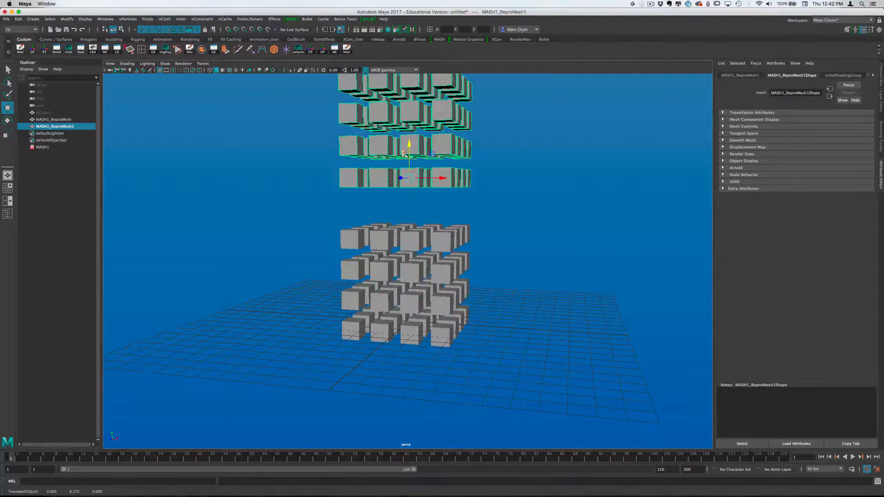
mouse_move(304, 174)
alt+mouse_down()
mouse_move(322, 184)
mouse_move(292, 172)
alt+mouse_up()
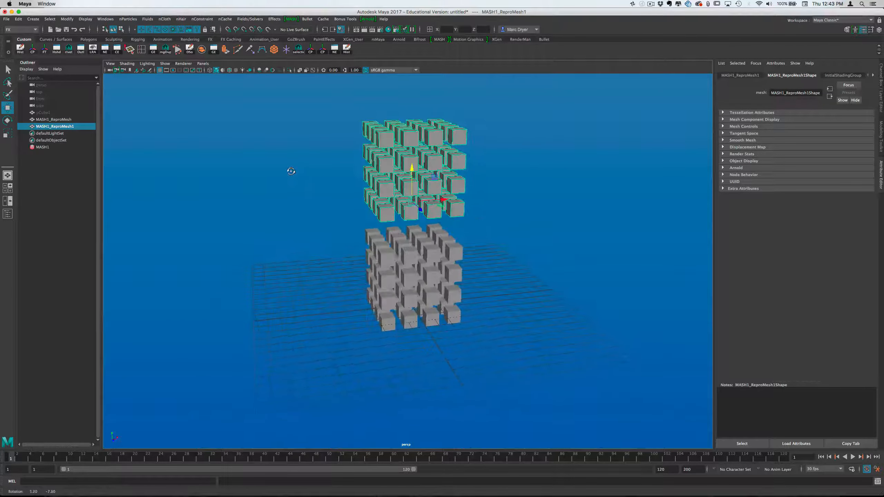
key(Delete)
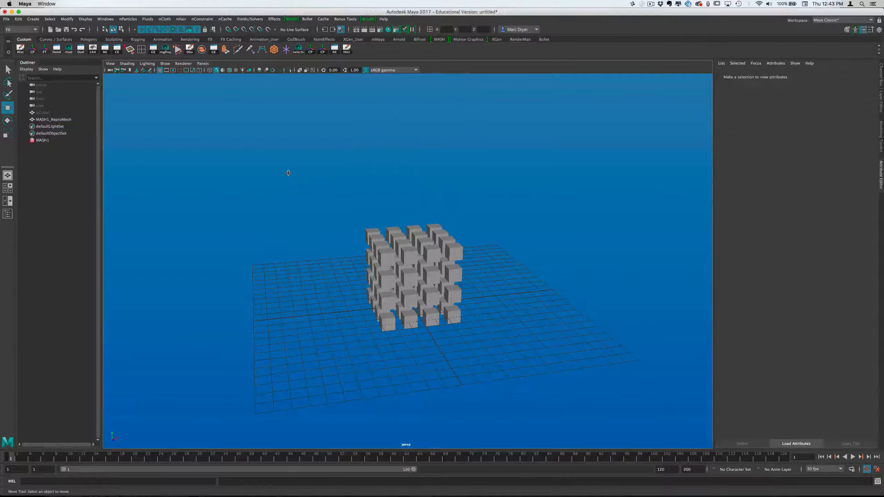
Select the MASH network and add a Random node to it
alt+drag(382, 231, 368, 231)
click(415, 263)
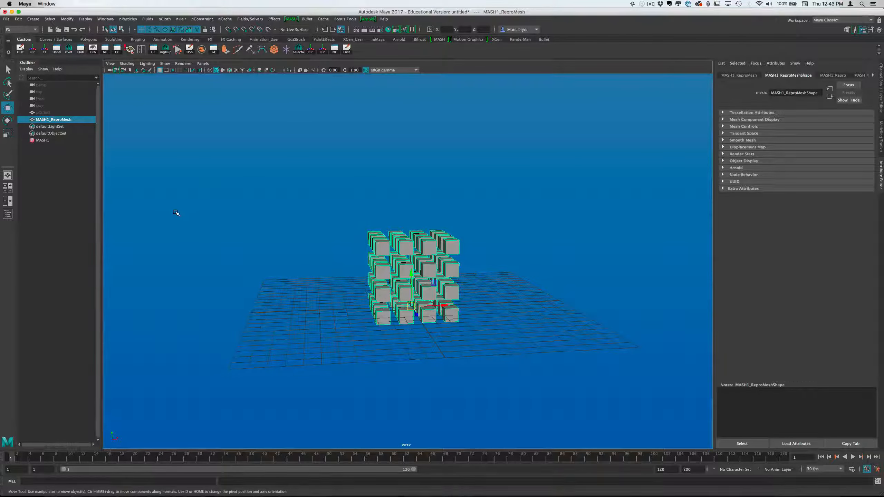
click(45, 140)
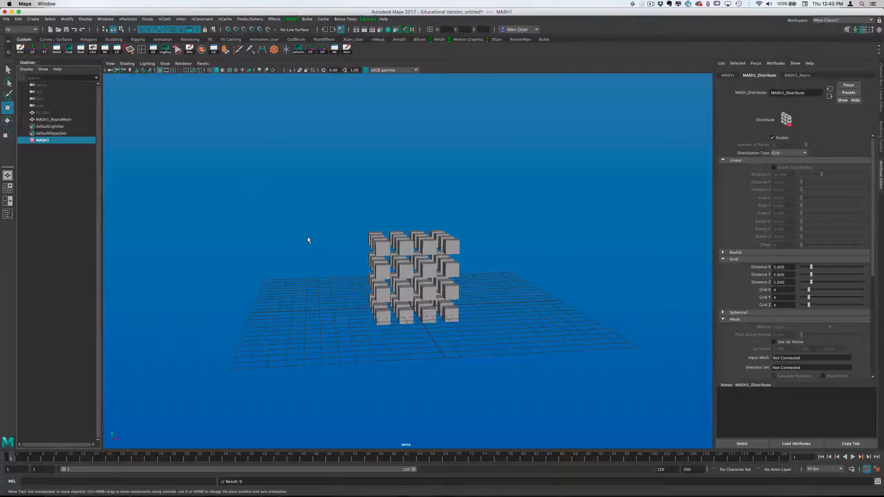
click(728, 75)
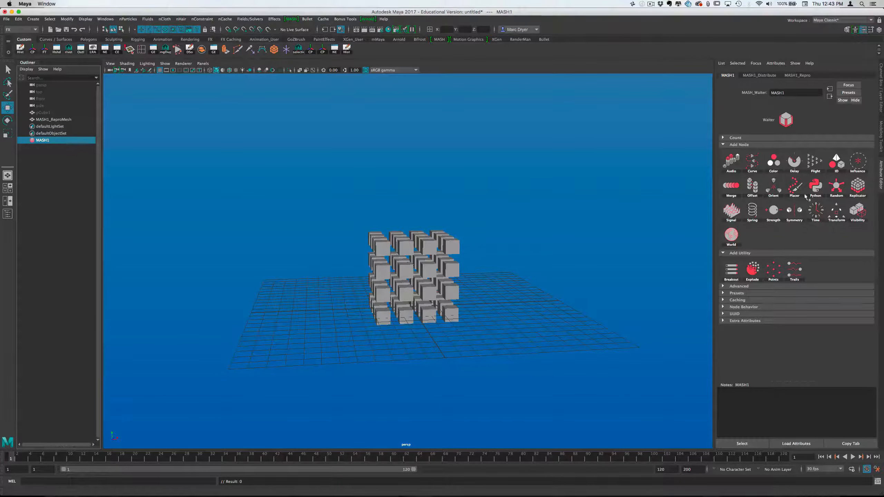
click(836, 186)
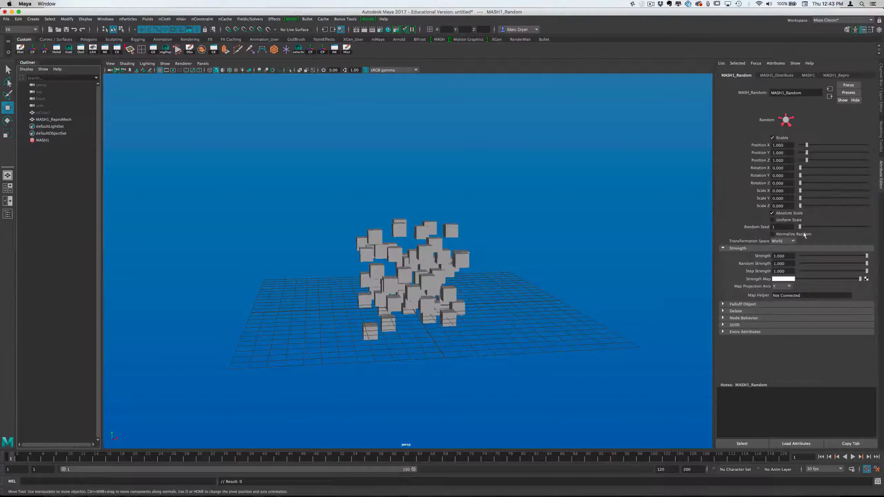
Set the Random node's positions to 0 and its rotations to about 46 in X, 71 in Y and 95 in Z
drag(807, 161, 836, 183)
alt+drag(592, 300, 513, 186)
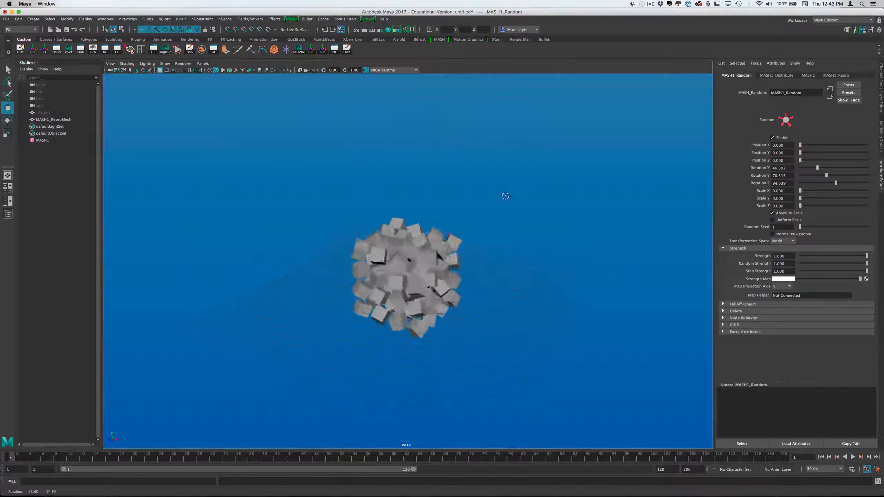
alt+drag(450, 189, 512, 198)
mouse_move(474, 230)
alt+mouse_down()
mouse_move(514, 247)
mouse_move(549, 242)
mouse_move(424, 222)
mouse_move(292, 223)
mouse_move(488, 228)
alt+mouse_up()
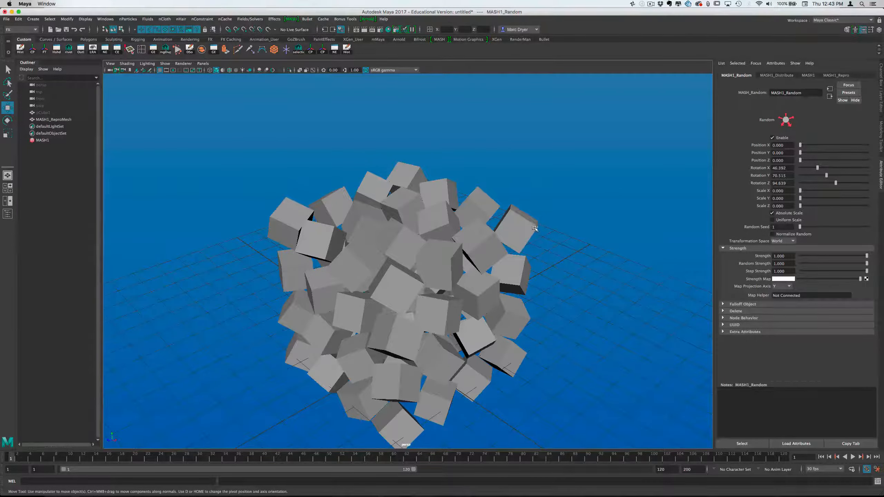
alt+drag(535, 229, 560, 224)
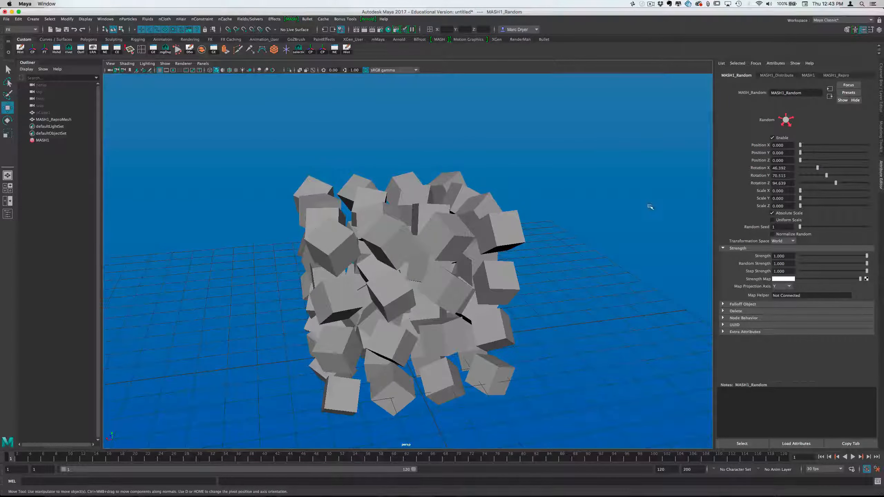
Delete the Random node from the MASH network and view the restored cube grid
click(760, 312)
click(779, 320)
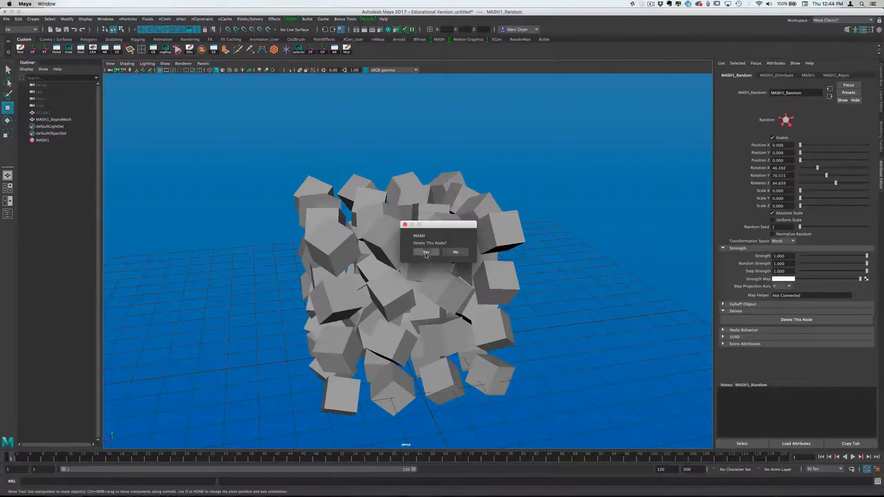
click(425, 255)
alt+drag(425, 255, 353, 242)
alt+drag(386, 241, 383, 241)
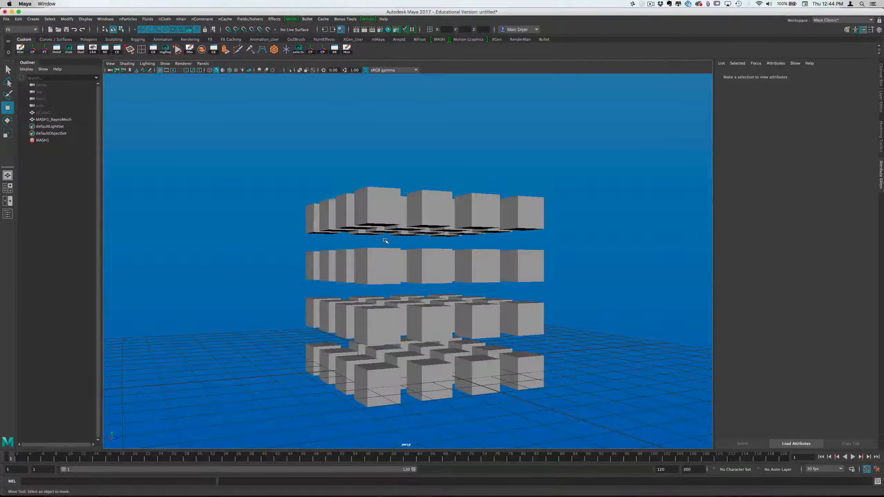
alt+drag(384, 241, 410, 261)
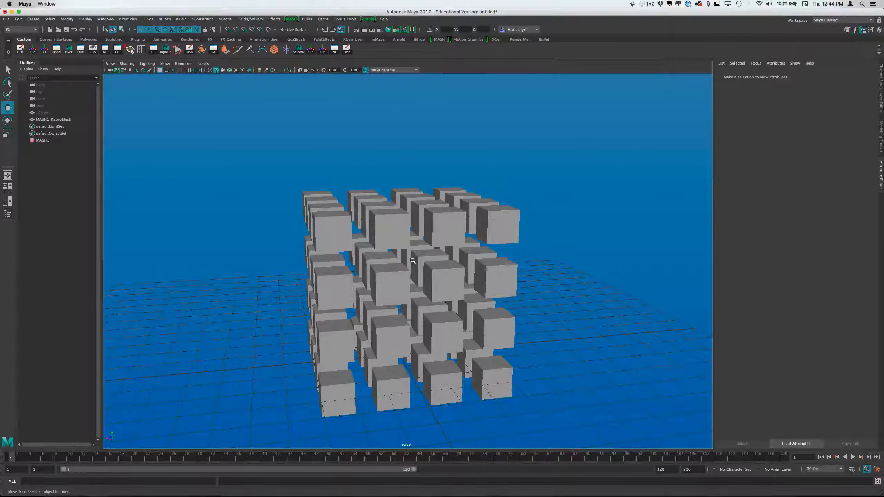
alt+right_drag(453, 277, 416, 266)
mouse_move(416, 267)
alt+mouse_down()
mouse_move(370, 258)
mouse_move(413, 258)
alt+mouse_up()
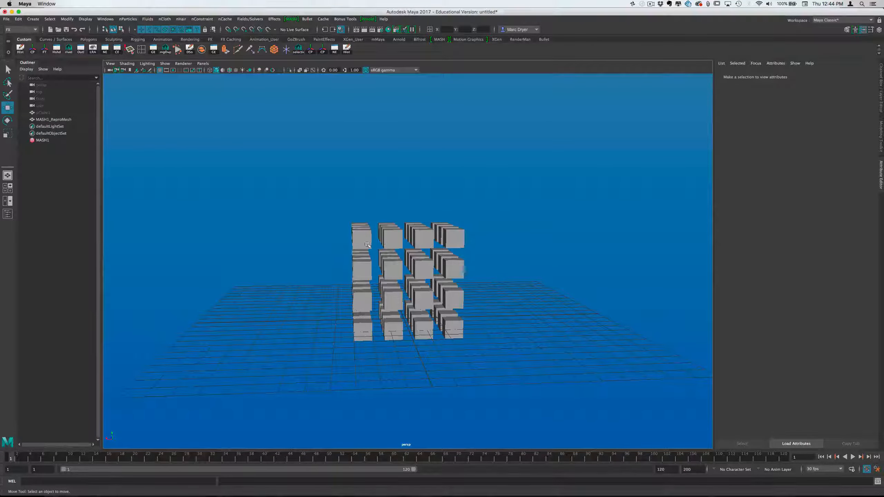
Duplicate the cube grid mesh, raise the copy above the original, and delete the original MASH1_ReproMesh
click(427, 260)
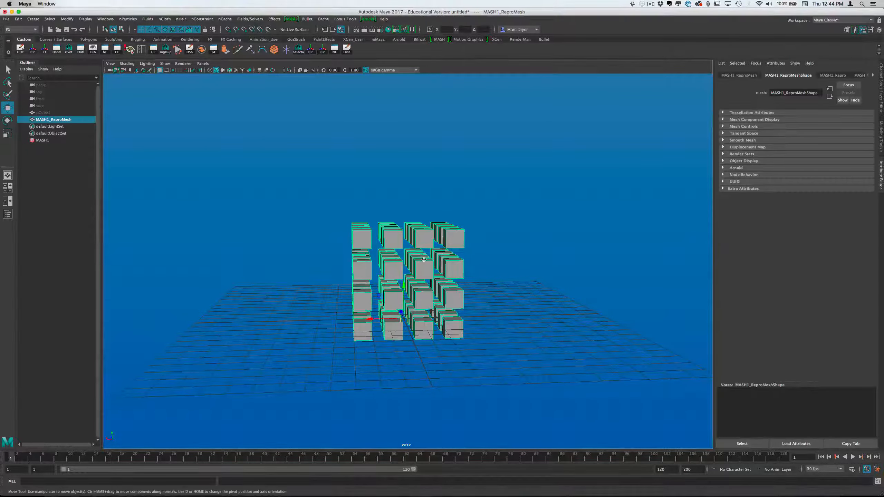
key(ctrl+d)
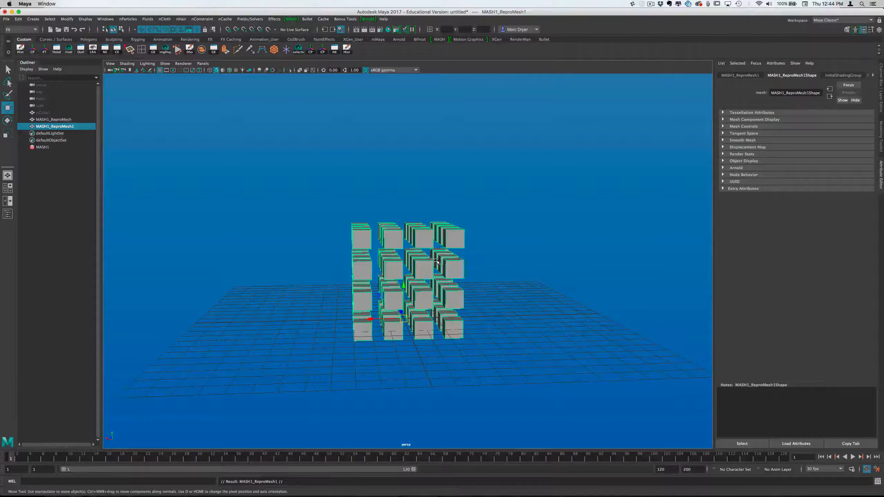
drag(403, 291, 404, 167)
click(67, 119)
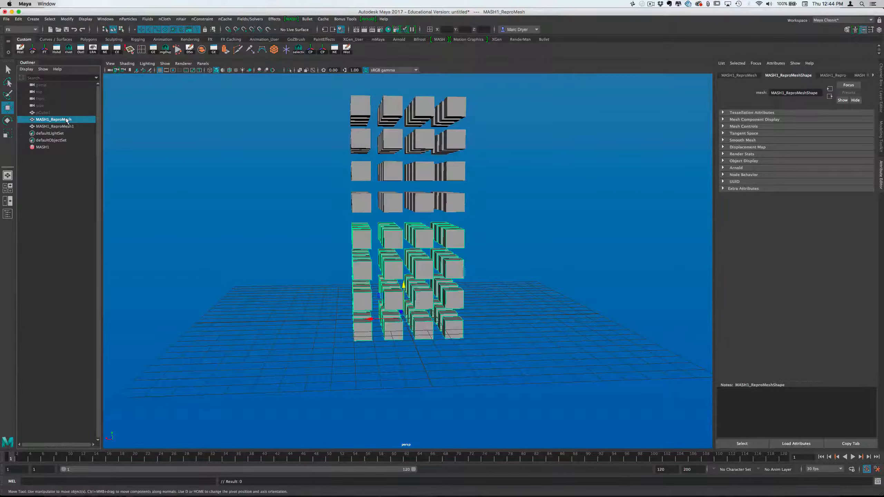
key(Delete)
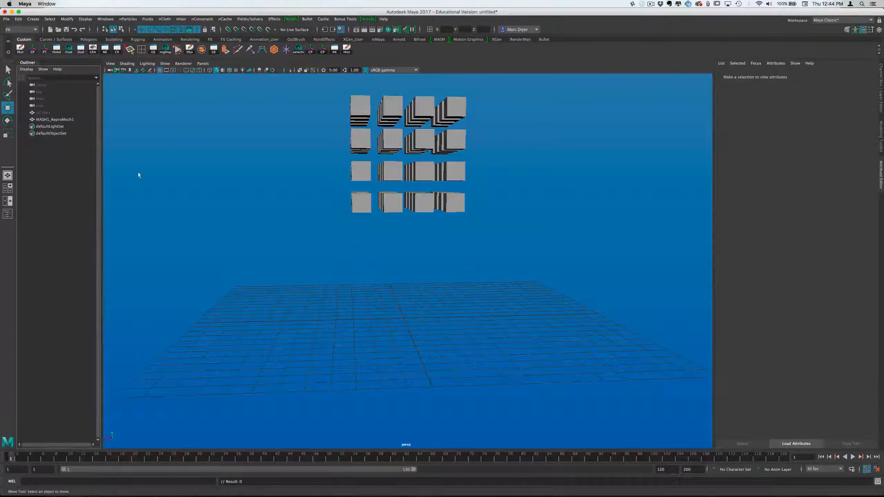
Select the raised copy of the cube grid and freeze its transformations
drag(296, 151, 490, 292)
alt+drag(353, 231, 399, 236)
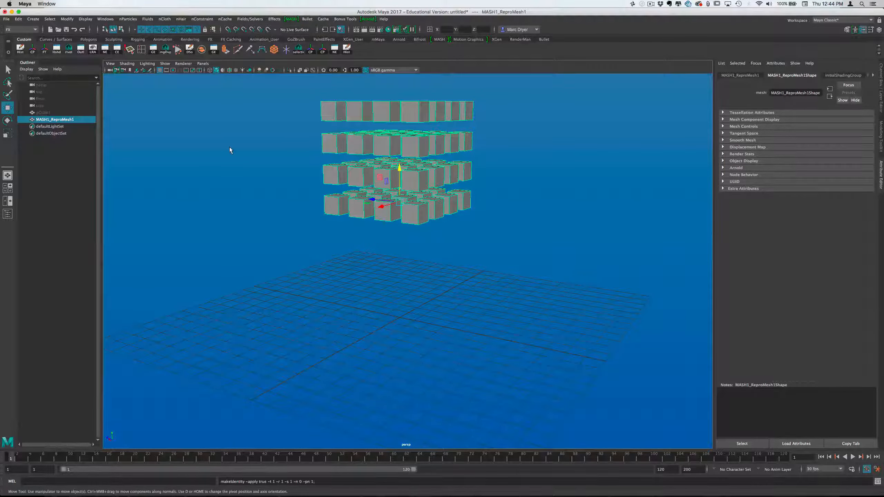
alt+drag(231, 149, 507, 160)
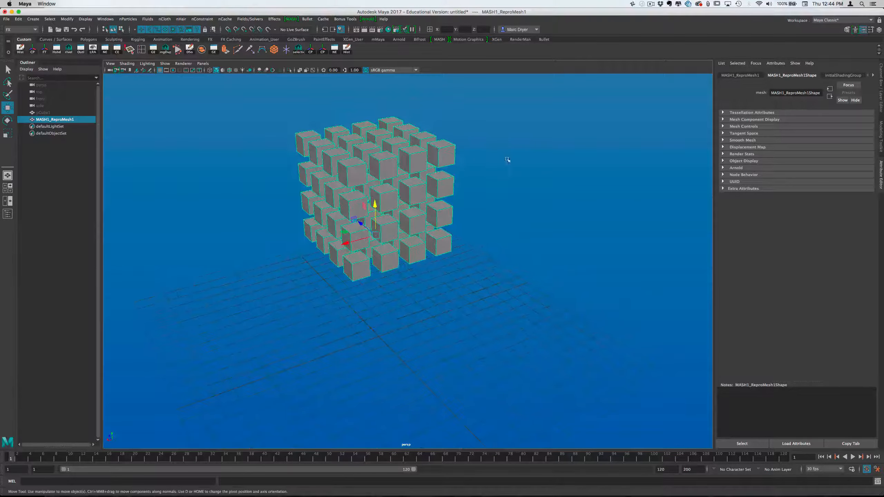
click(495, 203)
click(297, 147)
Switch to the Modeling menu set and separate the cube grid mesh into individual cubes, selecting single cubes to check
click(21, 29)
click(21, 37)
click(130, 19)
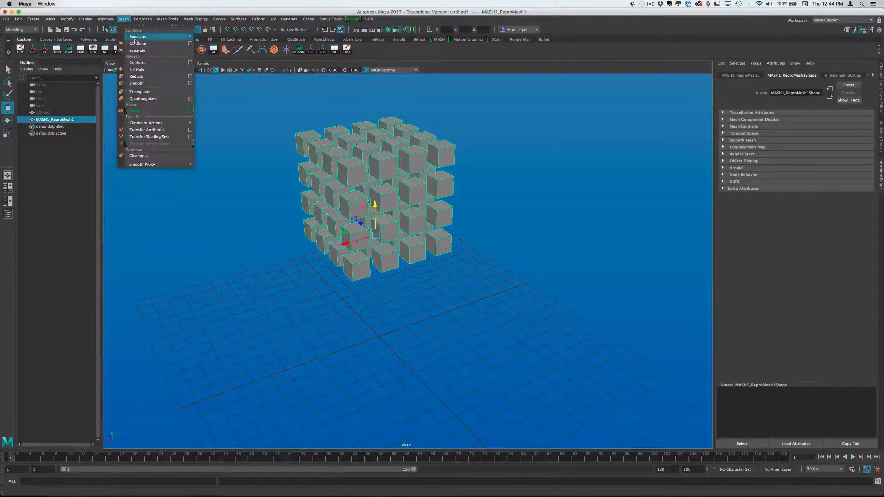
click(144, 52)
click(301, 149)
alt+drag(302, 149, 369, 149)
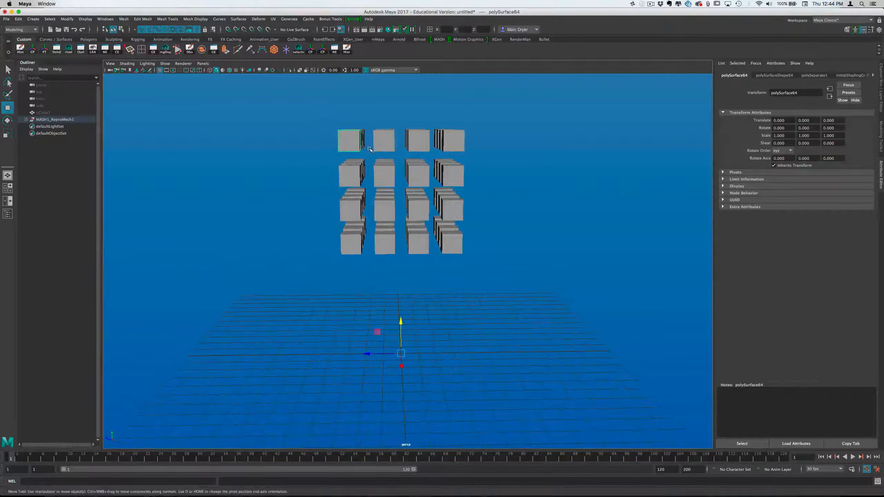
alt+drag(484, 316, 456, 263)
click(439, 236)
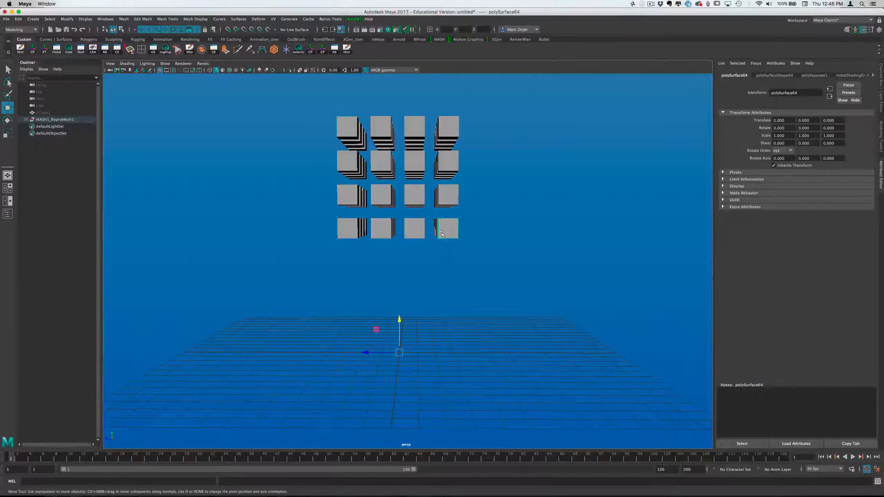
click(382, 167)
Center the pivots of all separated cubes and check them by selecting single cubes
drag(328, 100, 486, 257)
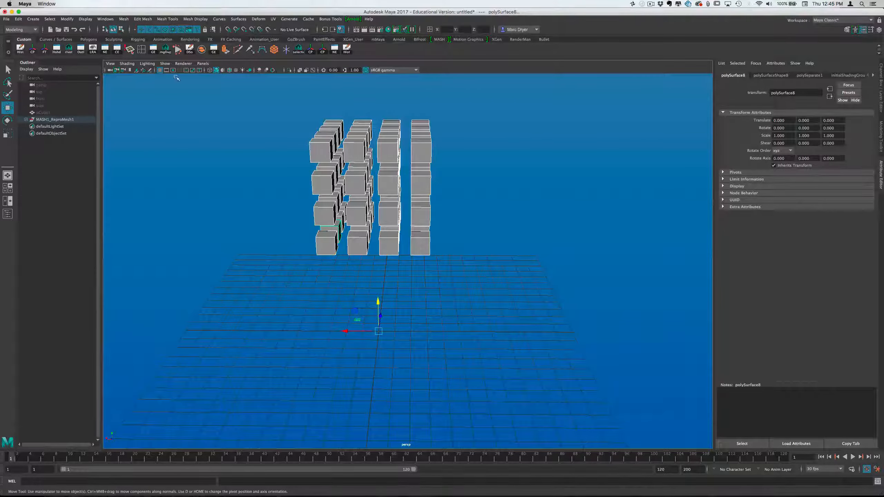
click(67, 19)
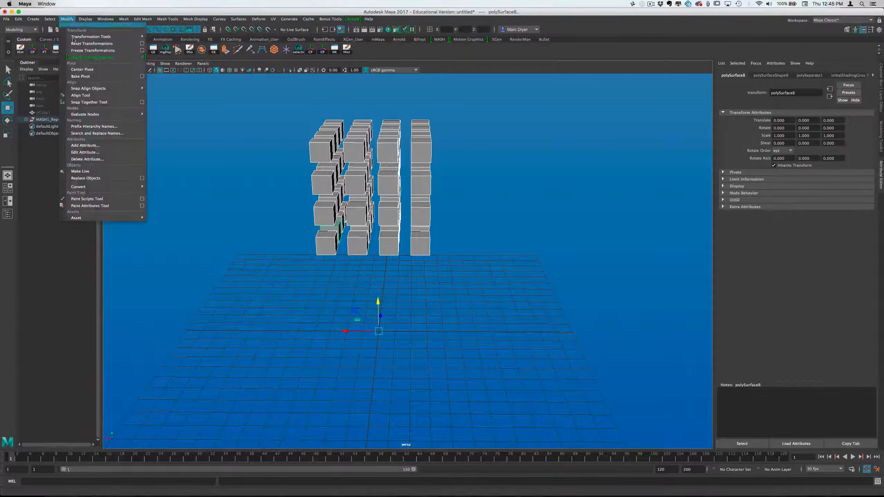
click(94, 70)
alt+drag(230, 154, 273, 139)
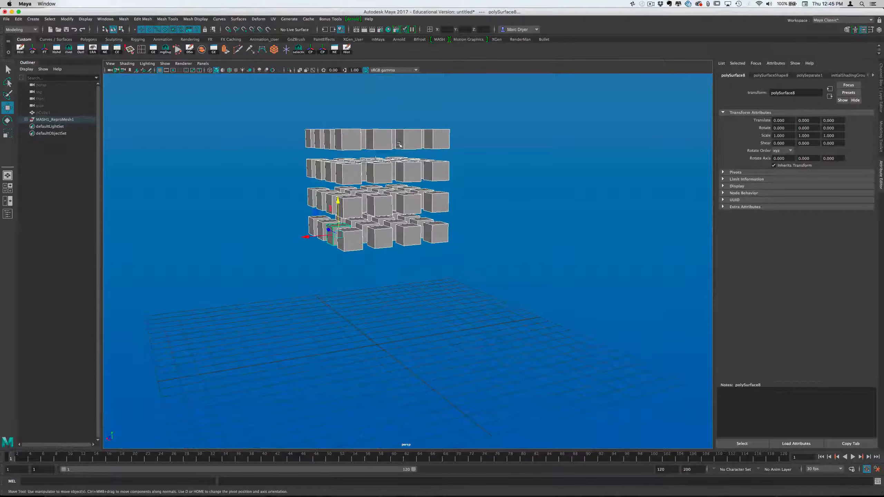
click(390, 141)
click(439, 154)
click(441, 201)
alt+drag(419, 181, 375, 204)
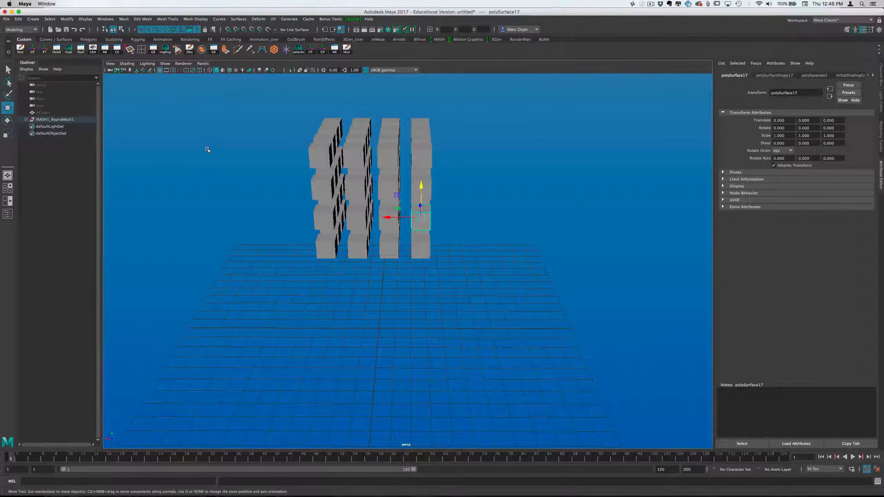
Select all the separated cubes, delete their history and freeze their transformations
drag(261, 105, 454, 316)
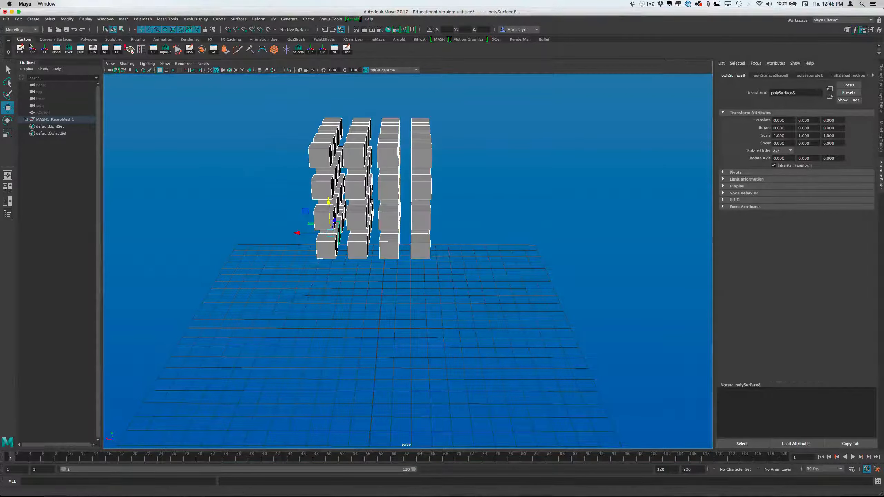
click(27, 54)
click(44, 49)
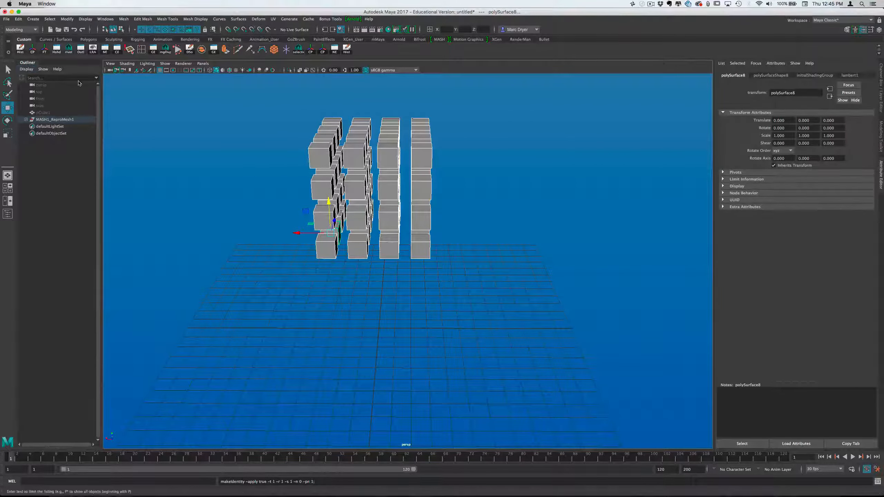
alt+drag(195, 149, 298, 142)
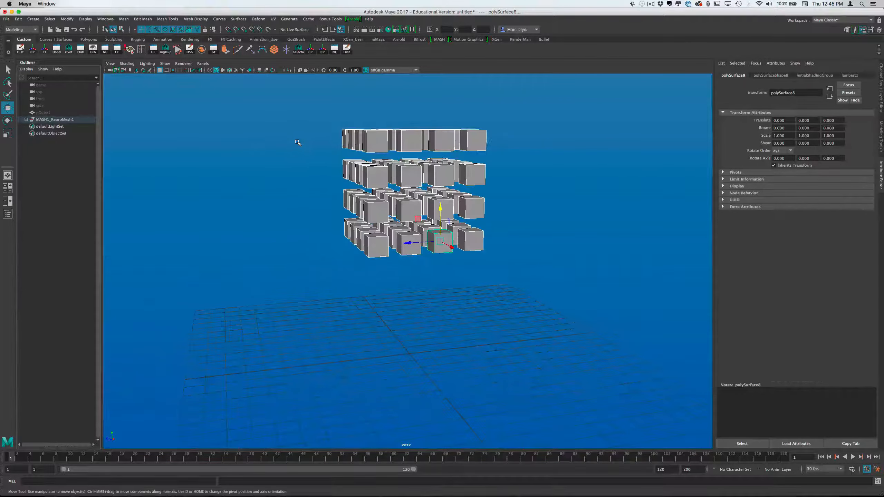
click(18, 19)
mouse_move(94, 99)
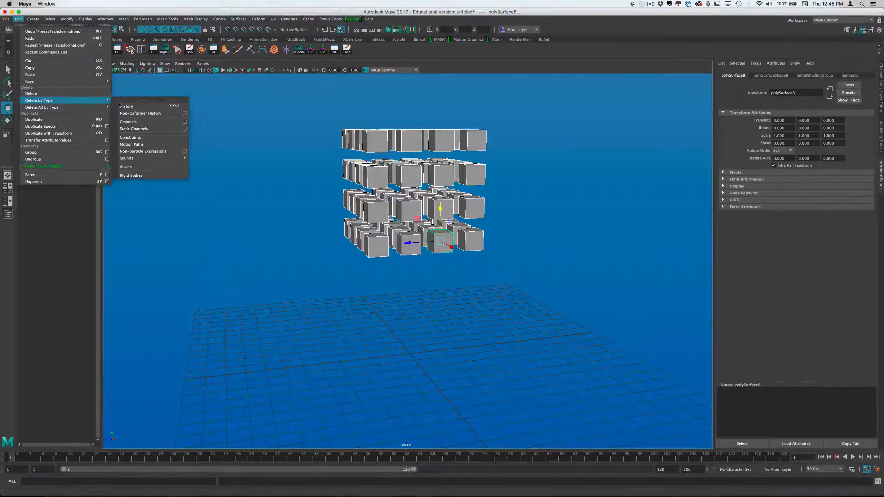
mouse_move(68, 19)
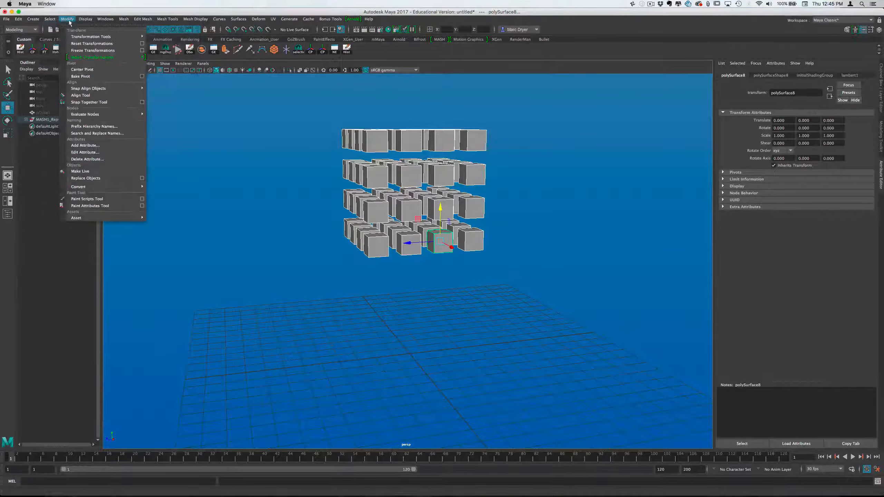
click(68, 19)
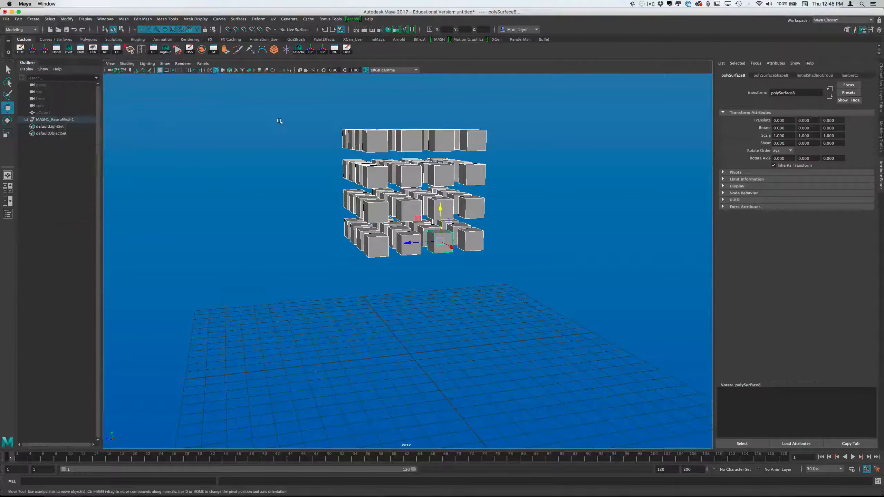
alt+drag(315, 148, 310, 183)
alt+right_drag(310, 184, 365, 190)
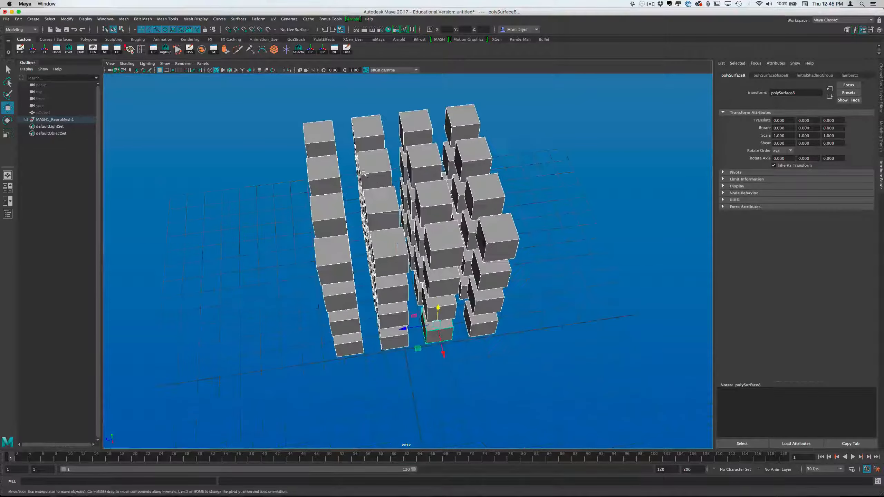
mouse_move(366, 190)
alt+mouse_down()
mouse_move(379, 167)
mouse_move(369, 204)
alt+mouse_up()
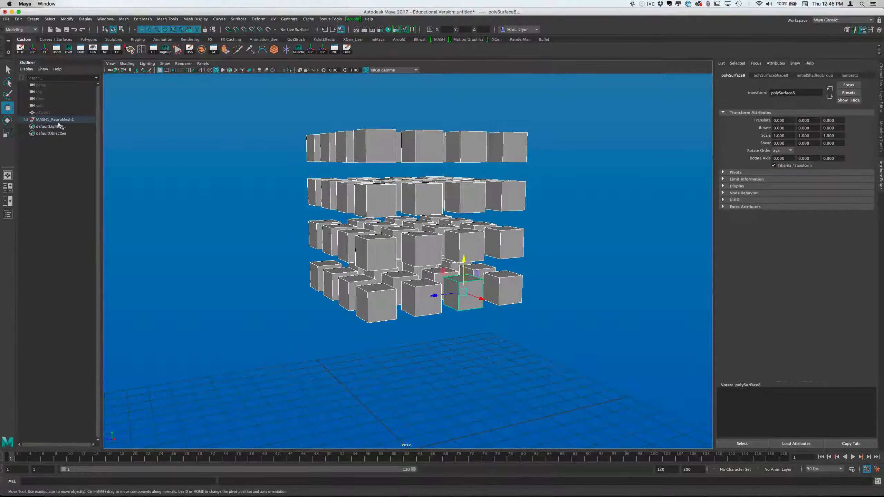
Ungroup the MASH1_ReproMesh1 group so the cubes sit at the top level of the scene
click(44, 120)
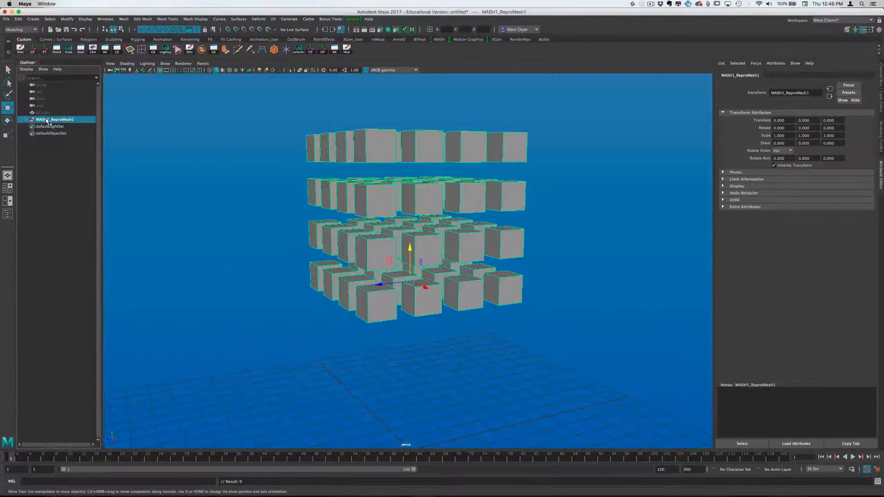
click(29, 119)
click(28, 120)
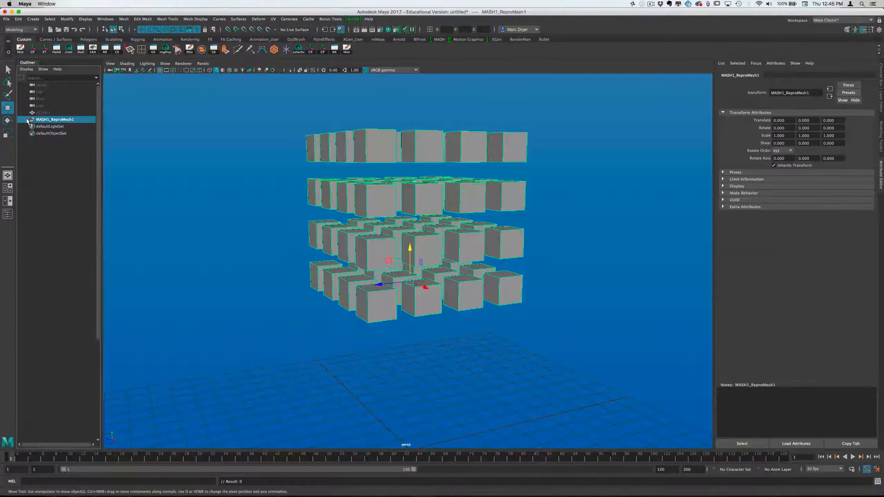
click(18, 18)
click(61, 159)
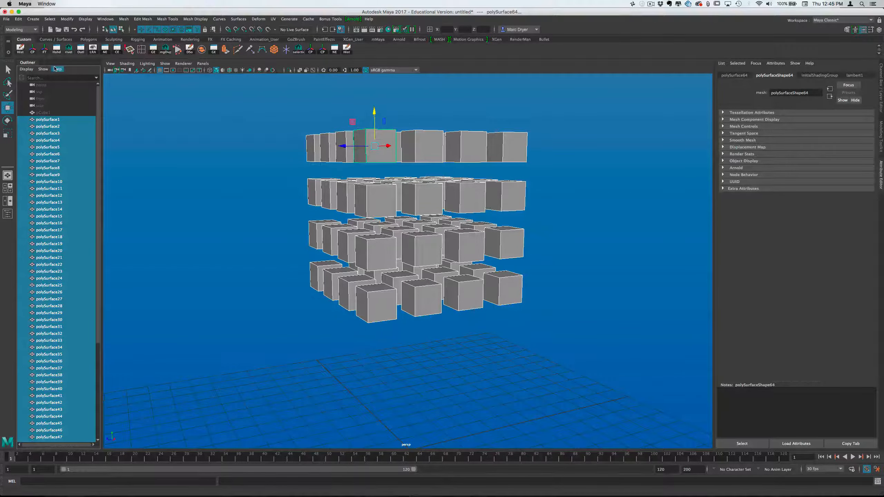
Show the Channel Box and select individual cubes to examine their transform values
click(514, 150)
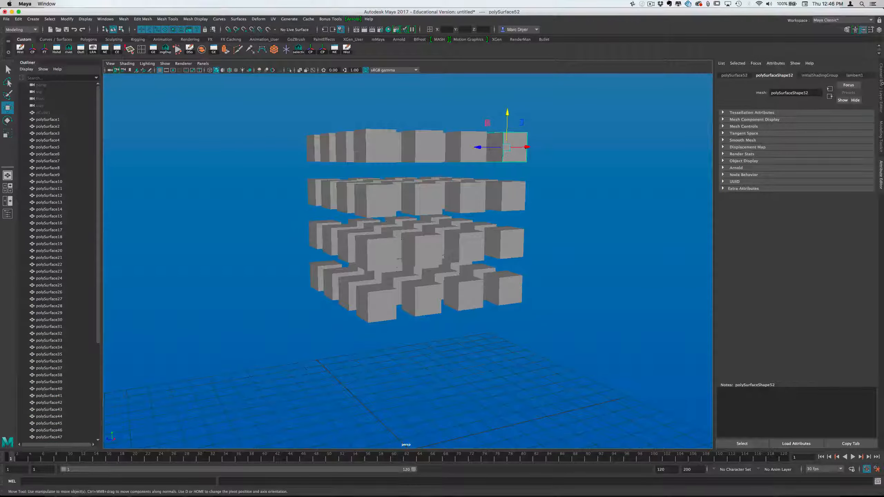
click(882, 83)
click(526, 197)
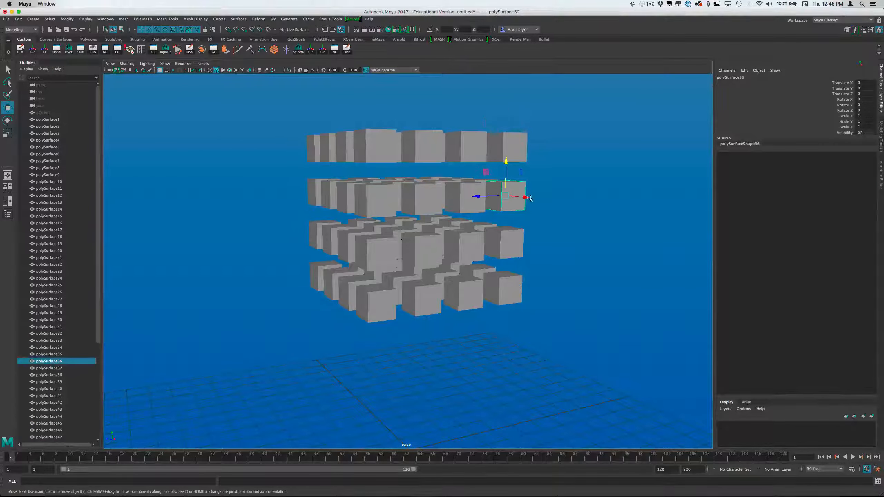
click(452, 323)
drag(307, 318, 377, 317)
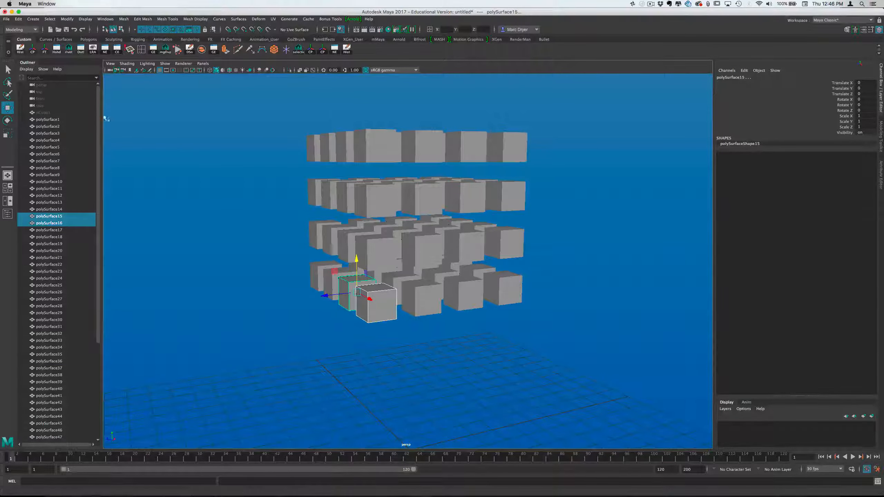
Select all the polySurface cubes and rename them together with the base name cube_
click(431, 29)
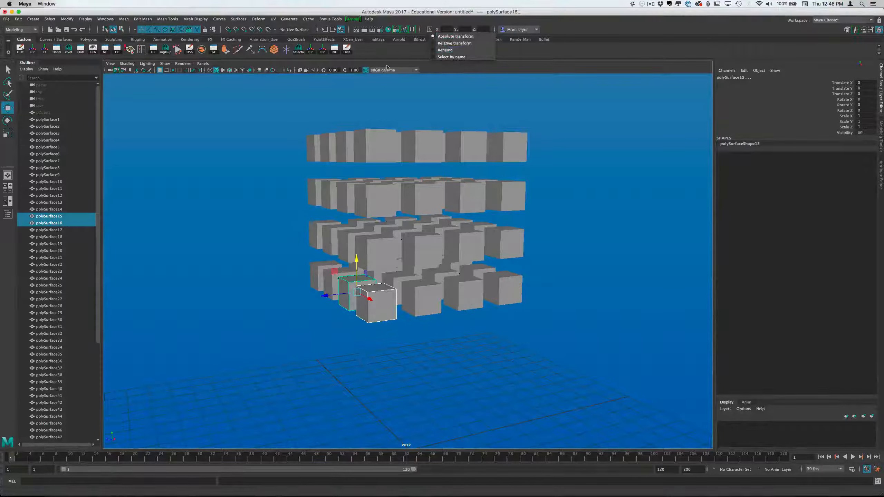
click(613, 352)
drag(269, 89, 469, 220)
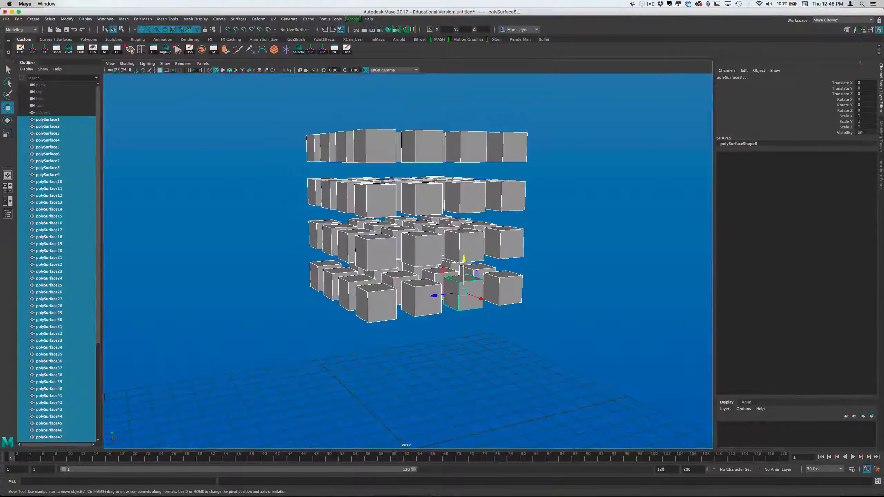
click(431, 29)
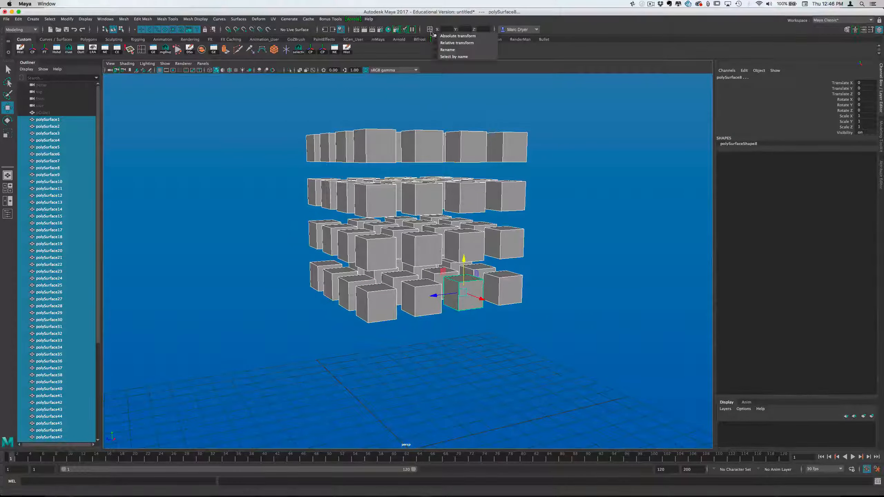
click(452, 50)
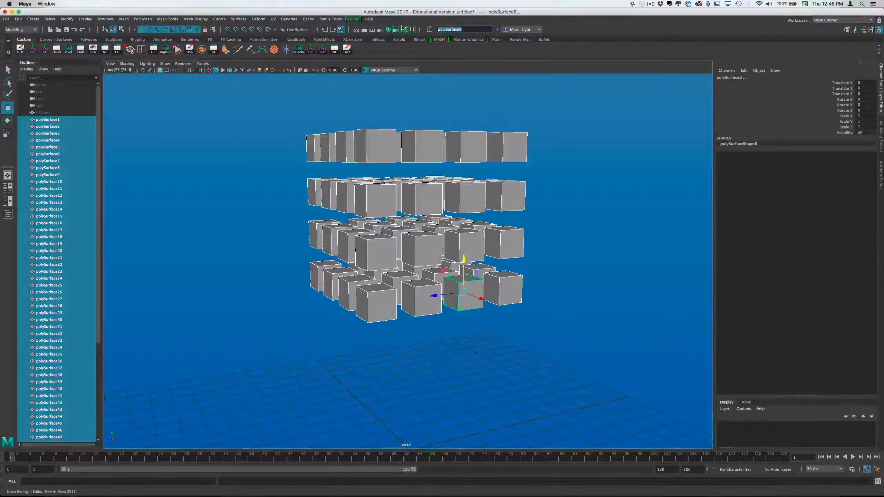
text(cube_)
key(Return)
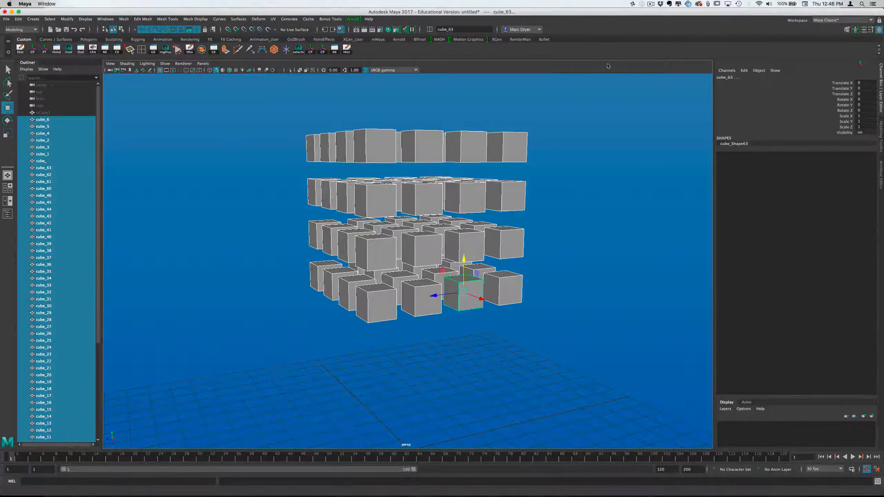
Save the scene as a Maya ASCII file named bullet_demo in the maya folder
alt+drag(456, 154, 426, 161)
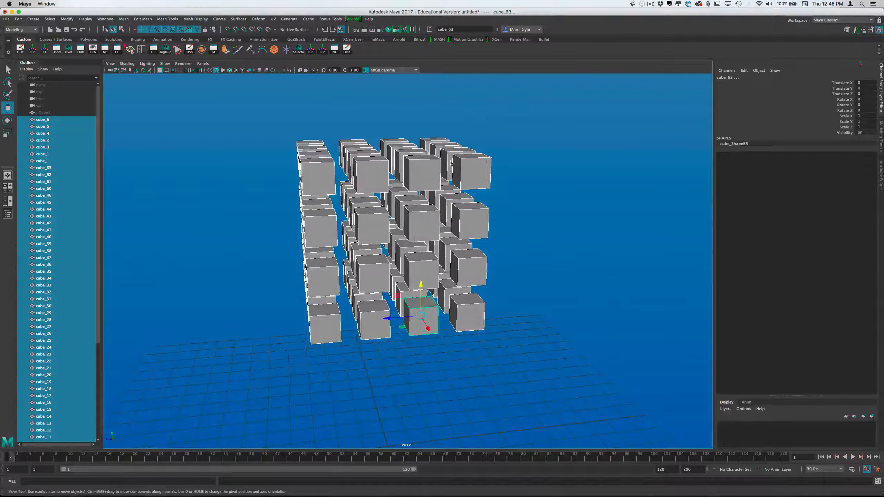
mouse_move(427, 161)
ctrl+right_down()
mouse_move(512, 163)
mouse_move(419, 168)
ctrl+right_up()
alt+drag(420, 168, 434, 237)
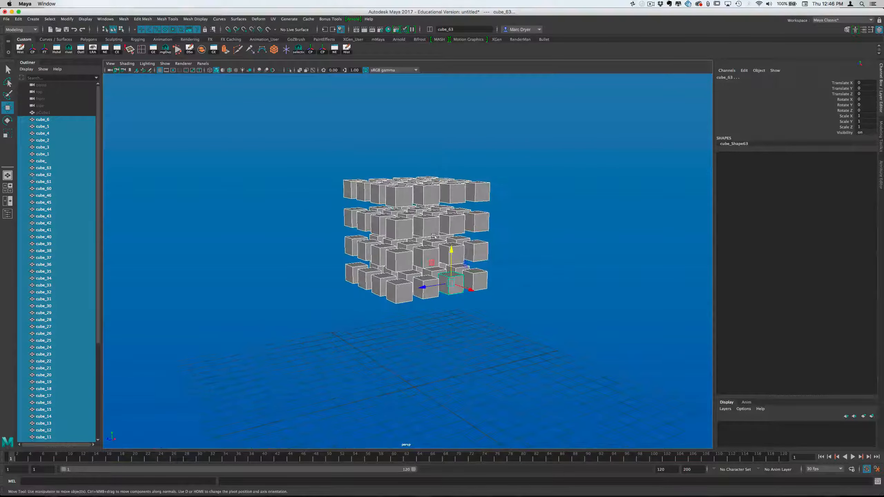
key(super+s)
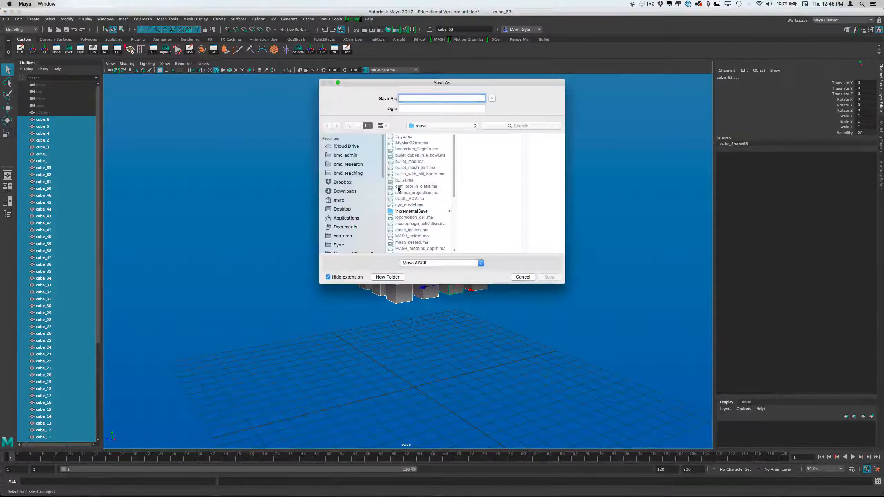
text(b)
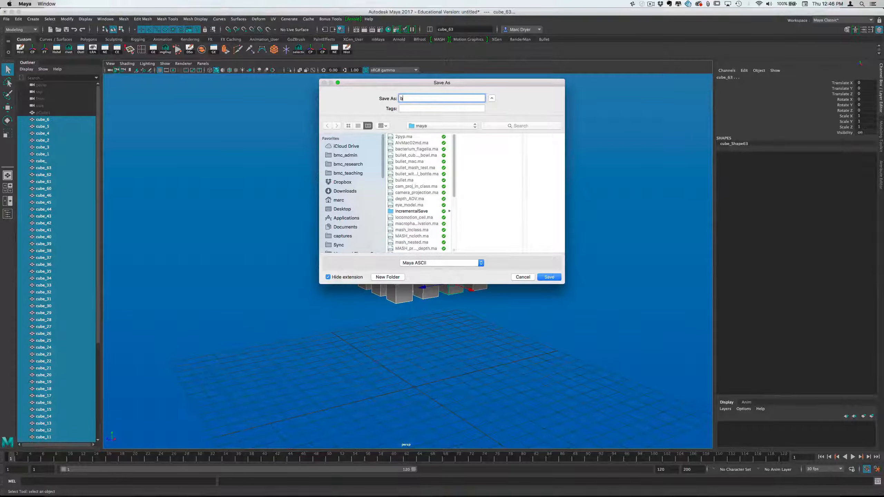
text(ullet_demo)
key(Return)
key(w)
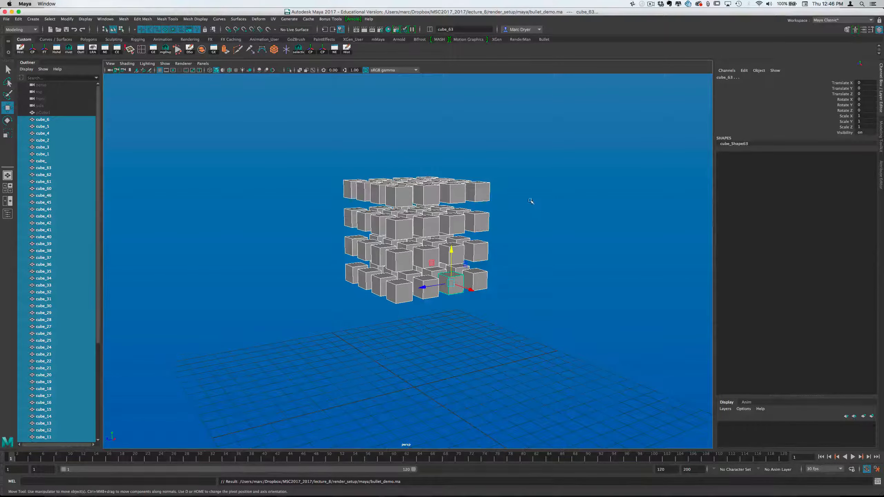
Select all the cubes in the grid and switch to the FX menu set
alt+right_drag(531, 201, 438, 190)
alt+drag(411, 196, 430, 202)
drag(326, 149, 516, 299)
click(503, 157)
drag(270, 102, 486, 334)
click(21, 30)
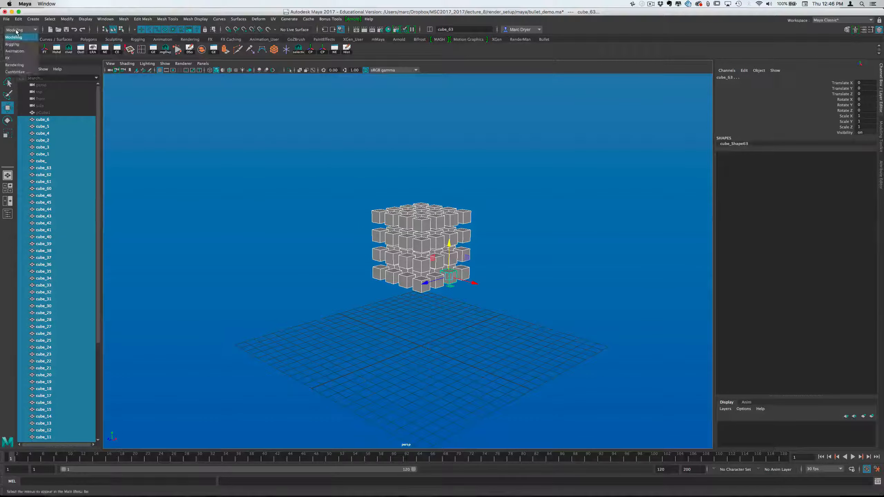
click(20, 56)
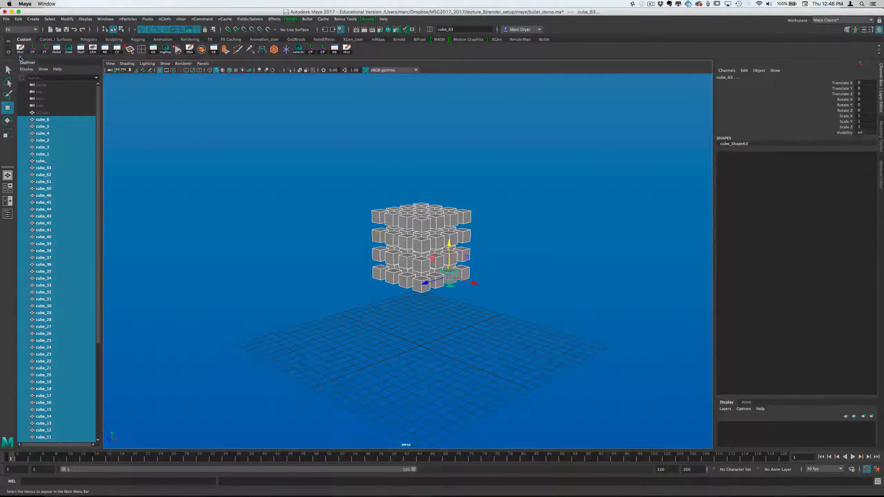
click(307, 19)
click(307, 22)
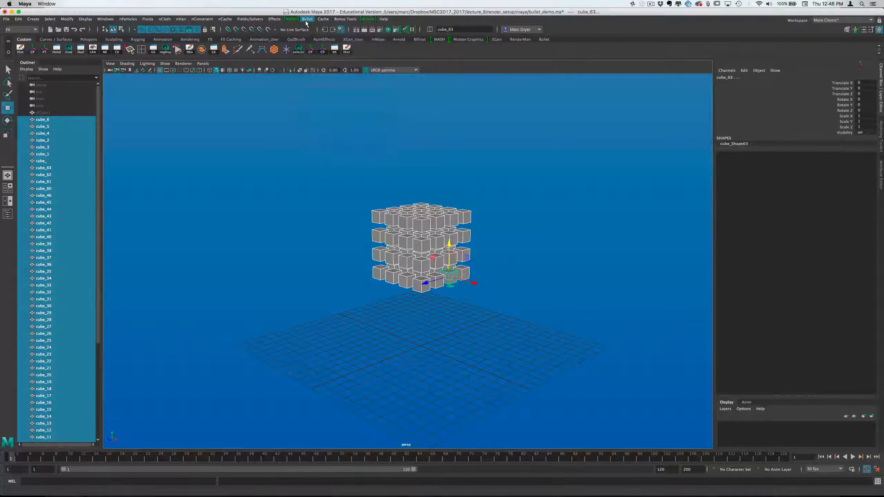
Check the load status of the AbcBullet and bullet plug-ins and view the AbcBullet plug-in information
click(101, 20)
mouse_move(140, 85)
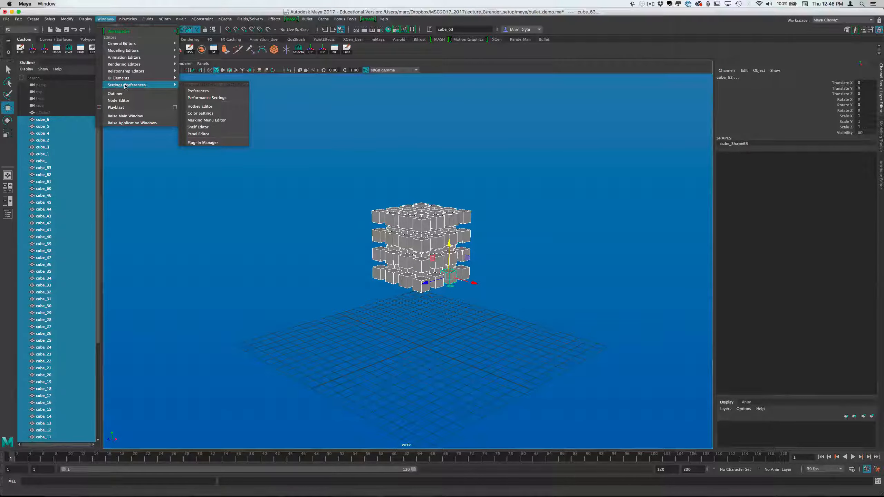
click(207, 142)
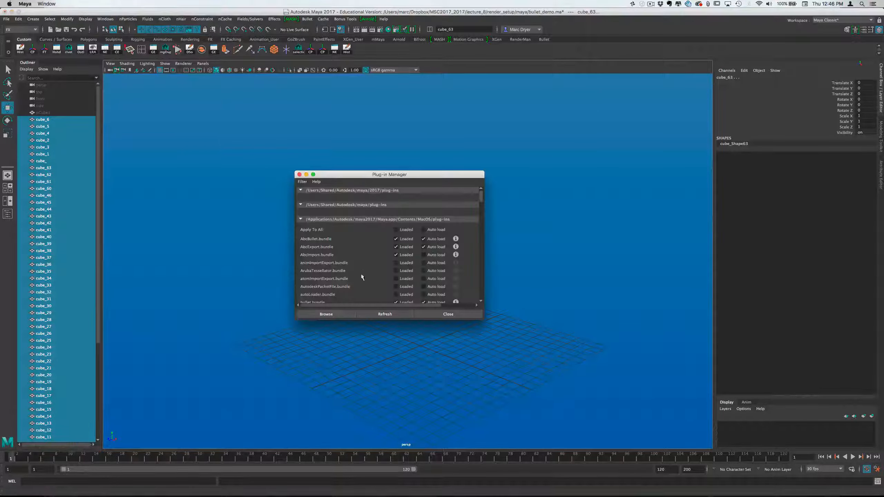
scroll(351, 274, down, 2)
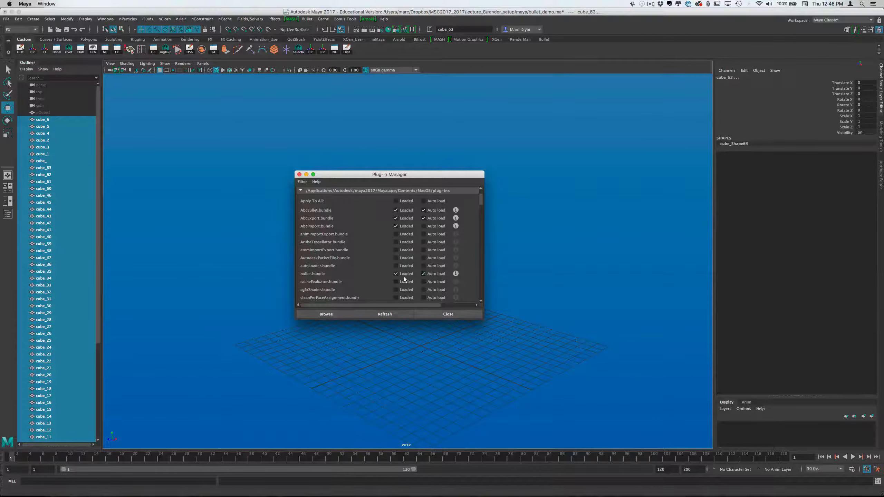
scroll(337, 261, up, 1)
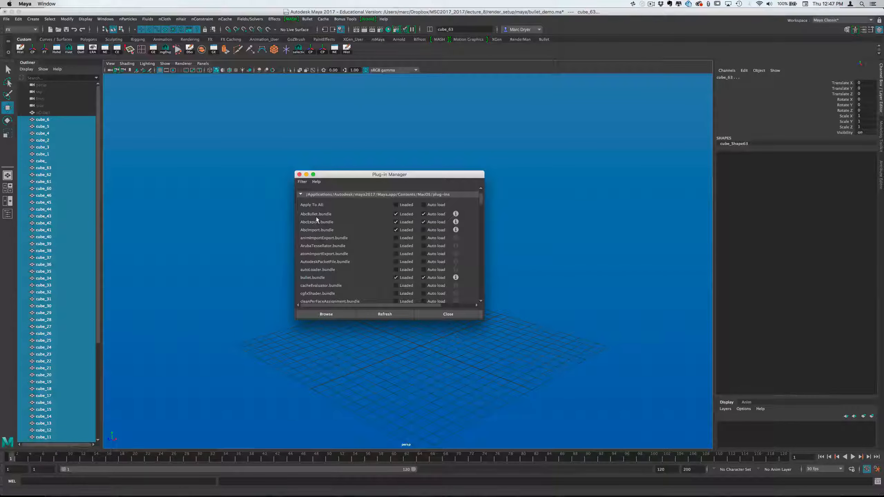
click(456, 214)
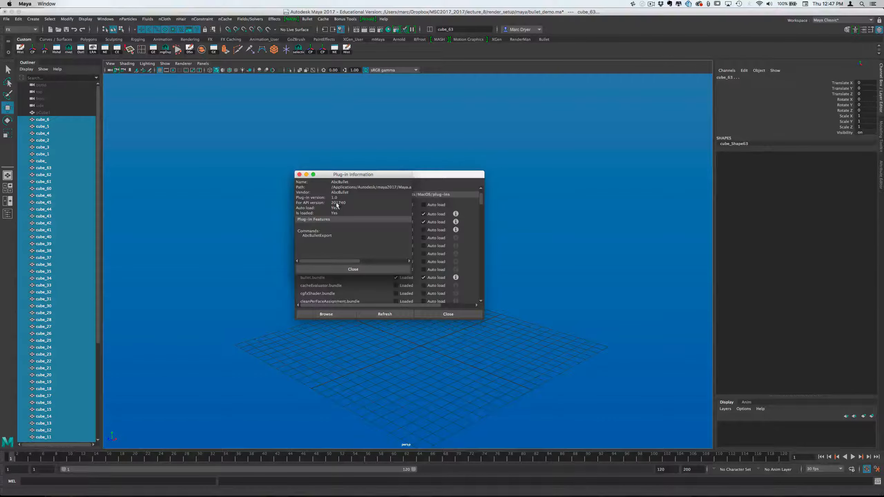
click(300, 175)
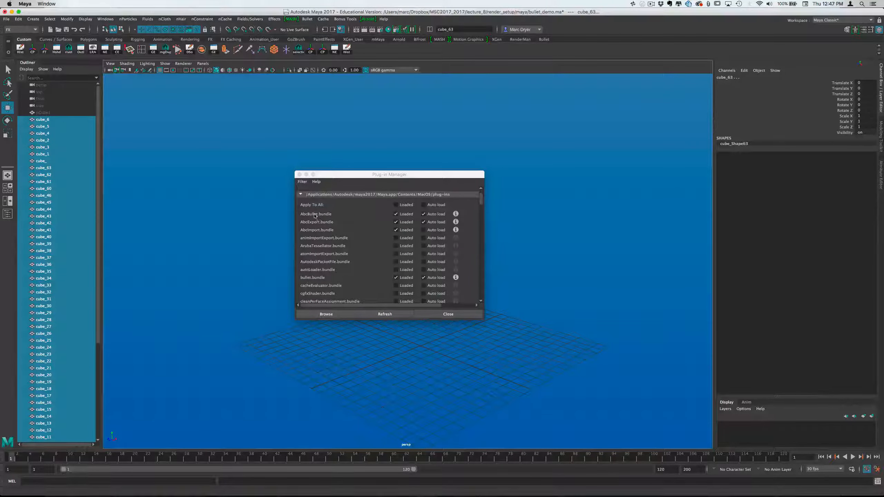
click(299, 174)
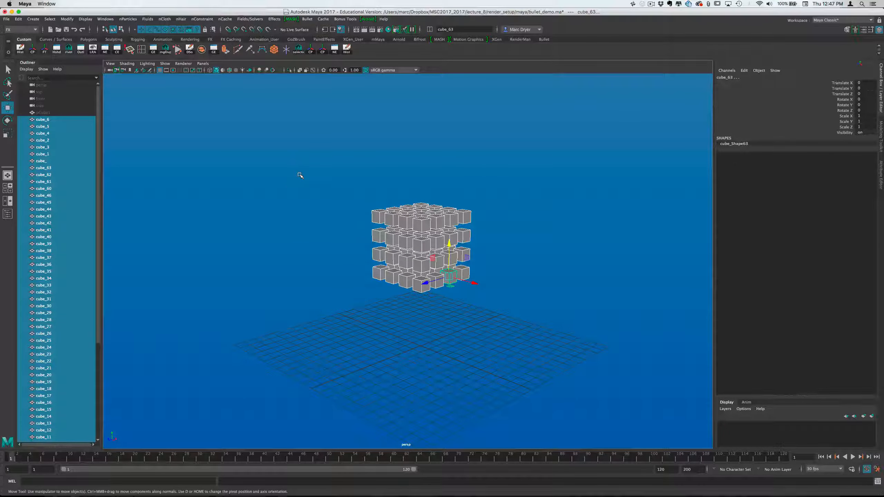
Create a Bullet rigid set named bulletRigidSet from the selected cubes, with output mesh on and input geometry hidden
alt+drag(294, 206, 296, 200)
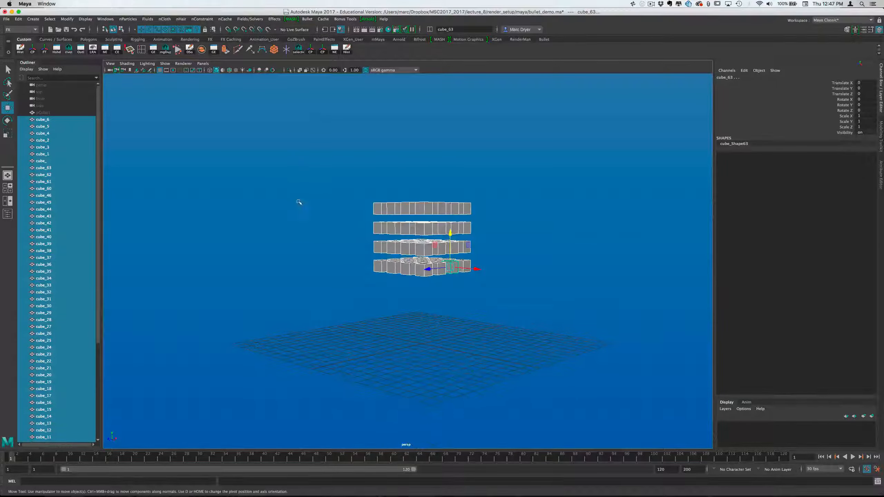
drag(330, 169, 474, 293)
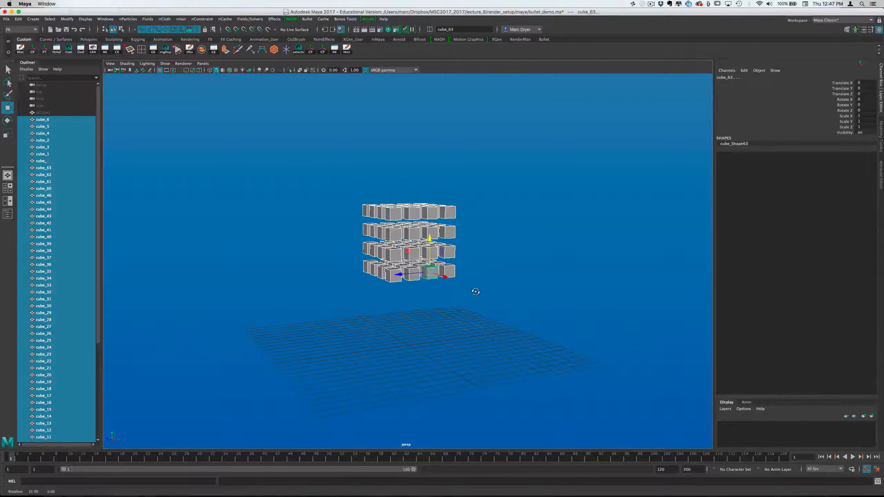
click(304, 20)
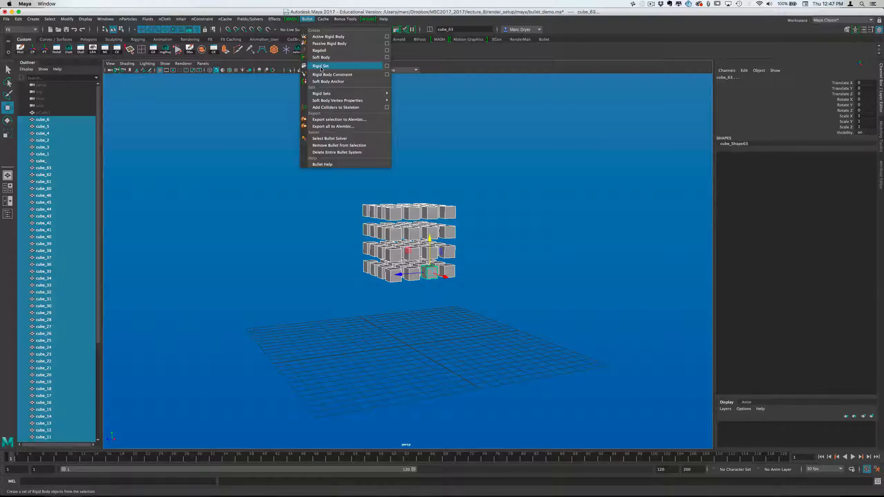
click(386, 66)
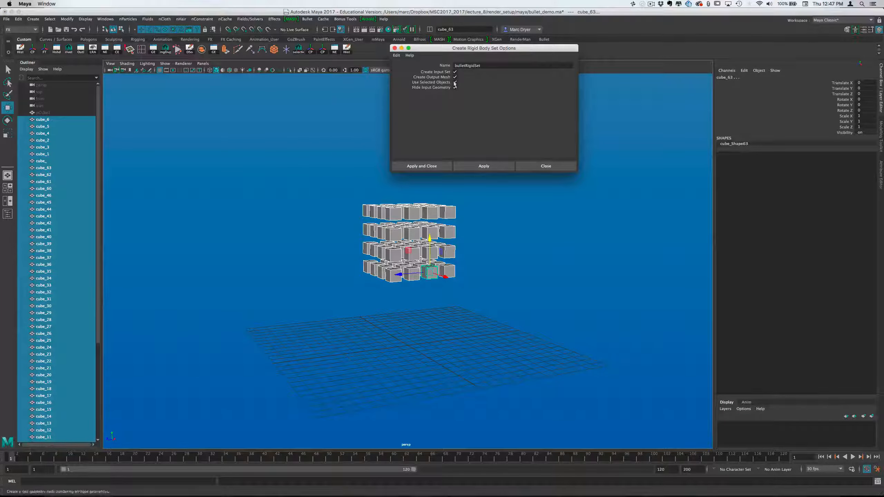
click(396, 55)
click(397, 56)
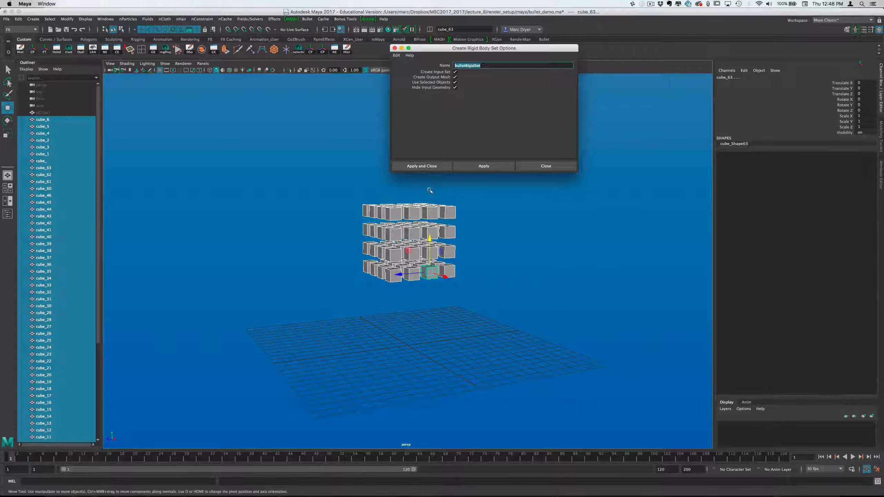
click(423, 166)
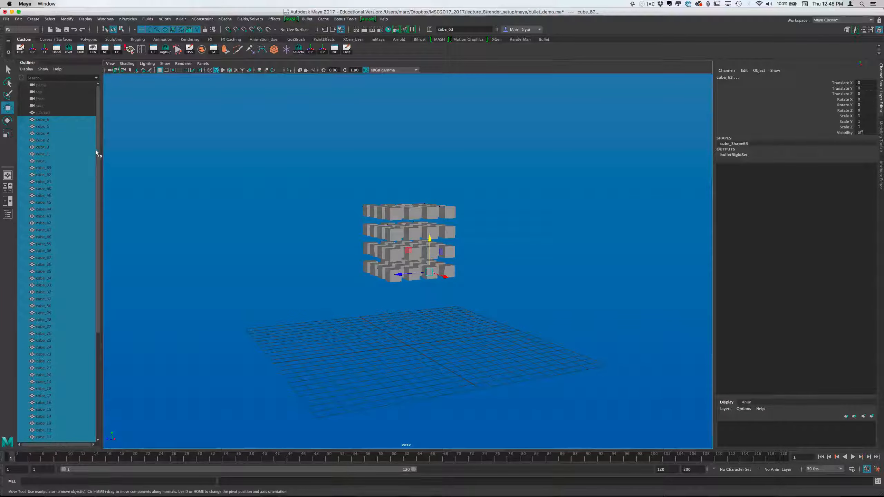
Select bulletSolver1 and set the solver's start time to 1
drag(98, 153, 97, 337)
click(55, 411)
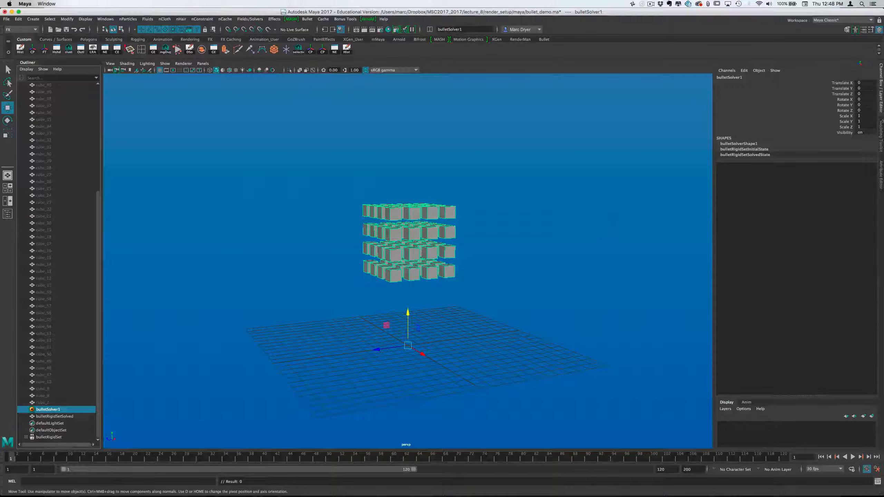
click(881, 167)
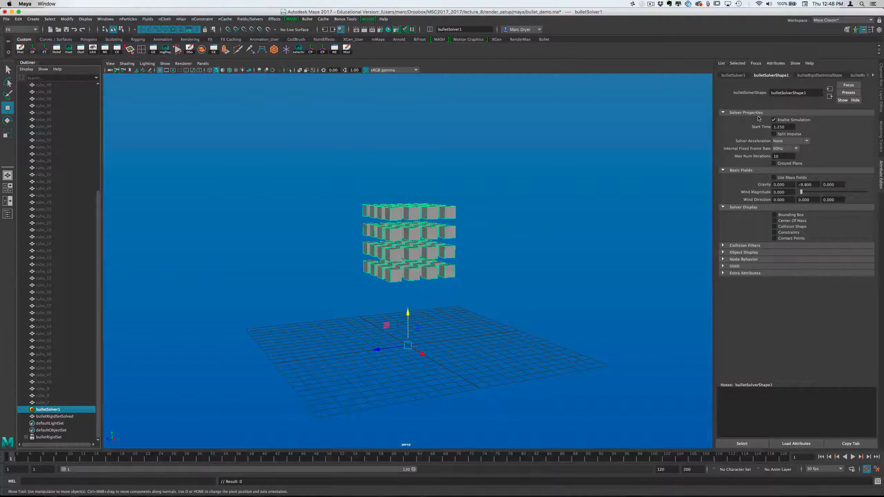
double_click(780, 127)
text(1)
key(Return)
Examine the solver's collision filters and temporarily display the collision shapes of the cubes
click(745, 246)
click(744, 247)
click(775, 226)
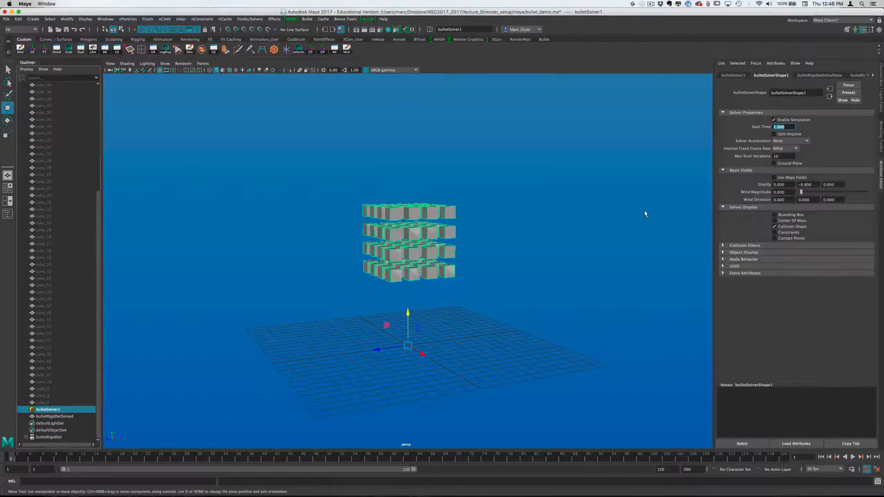
click(775, 227)
alt+drag(548, 227, 520, 246)
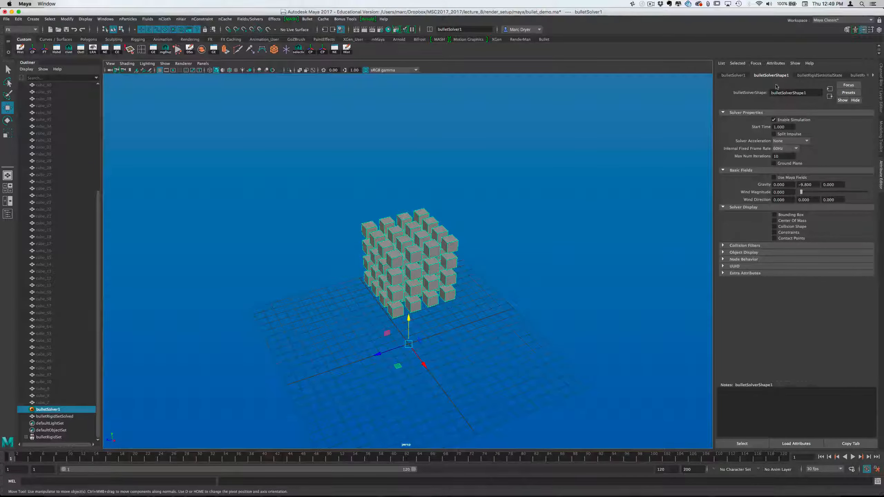
Examine the rigid attributes, initial conditions and collision attributes of bulletRigidSetInitialState
click(749, 76)
click(802, 76)
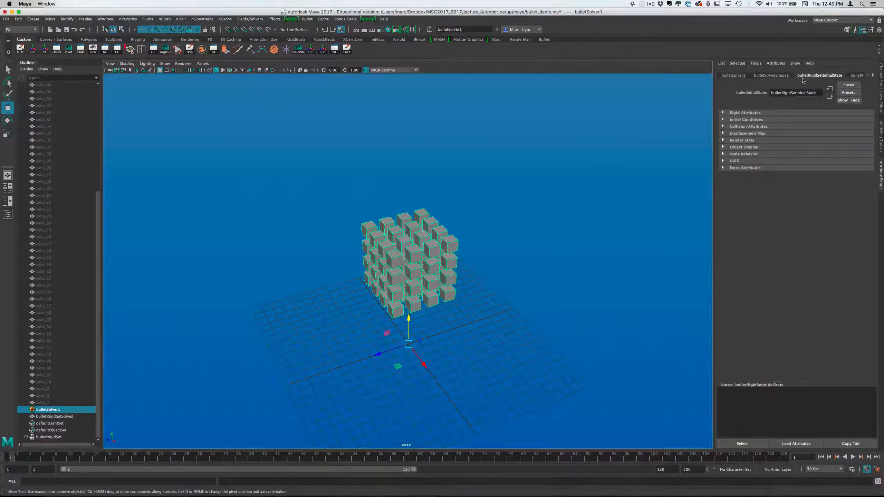
click(744, 113)
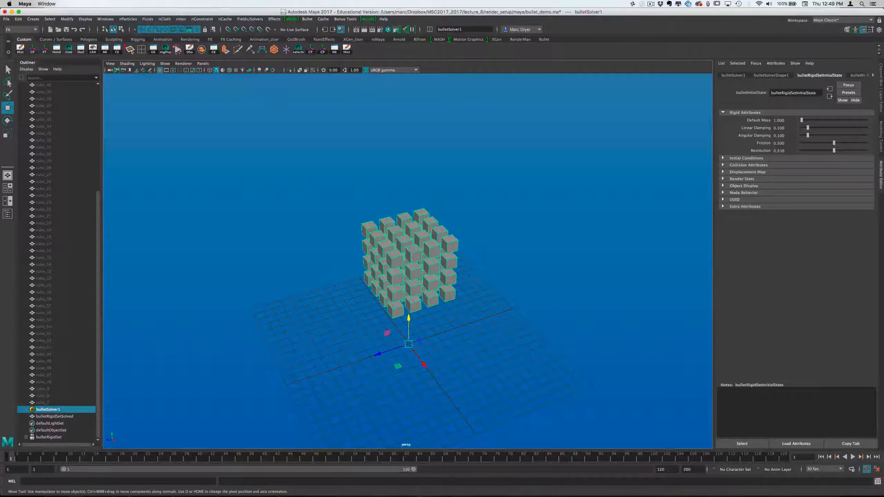
click(748, 159)
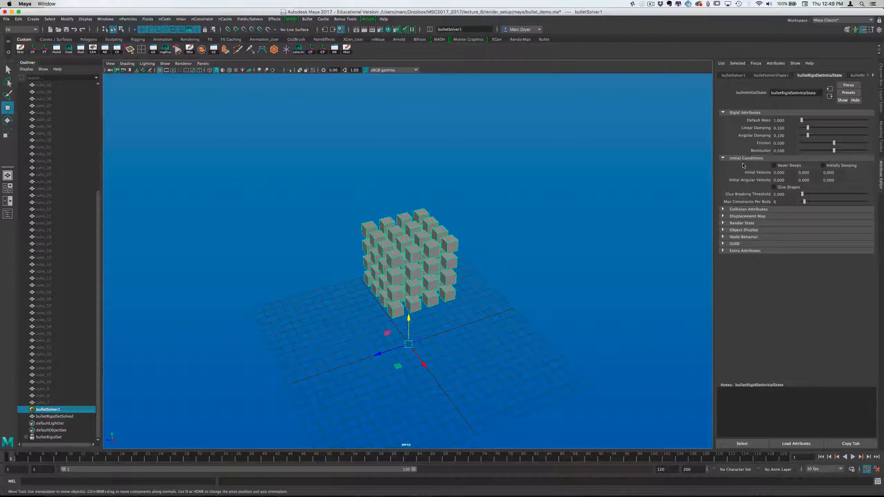
click(824, 166)
click(784, 194)
click(754, 209)
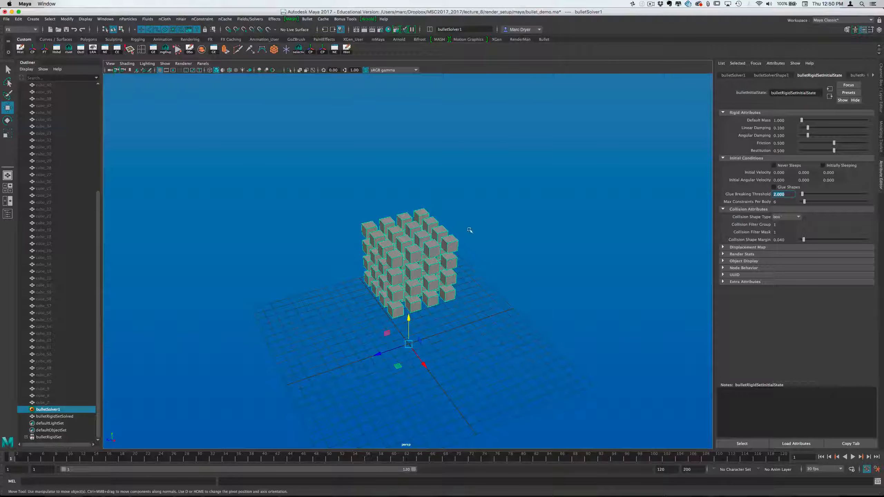
Review the available collision shape types for the rigid set and inspect the cube grid from several angles
click(799, 217)
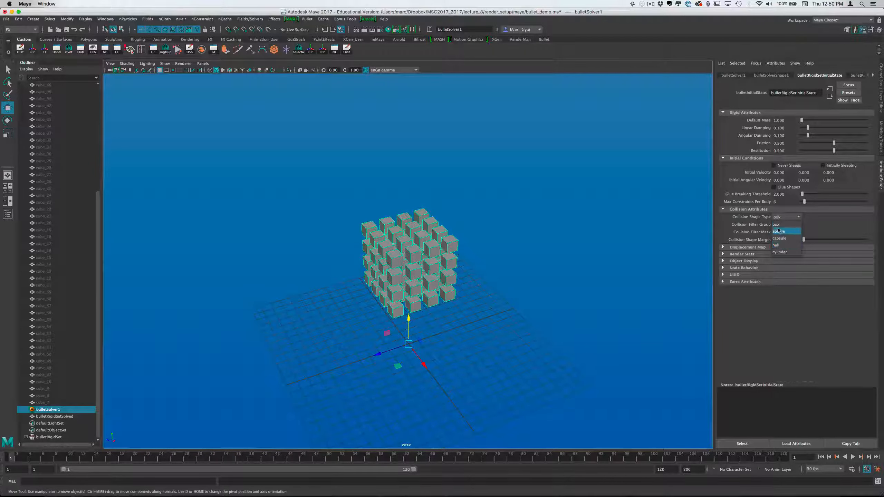
click(751, 225)
alt+drag(453, 267, 505, 249)
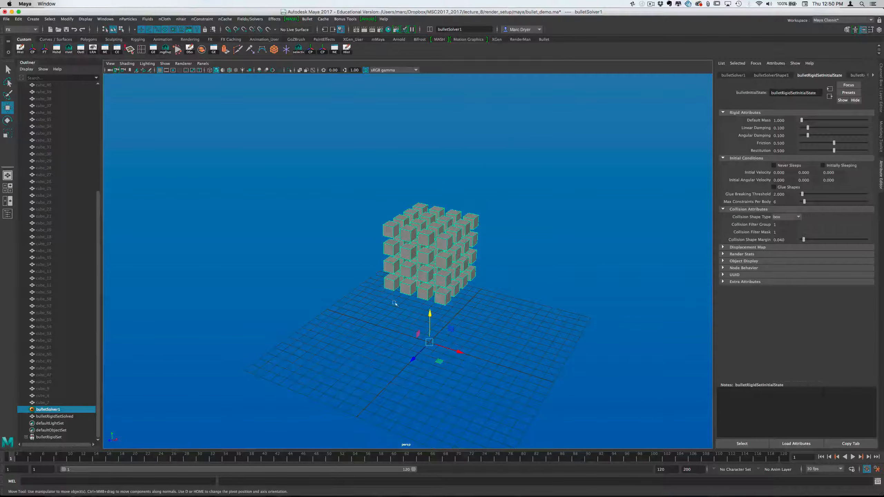
alt+right_drag(394, 235, 549, 239)
alt+drag(549, 239, 518, 238)
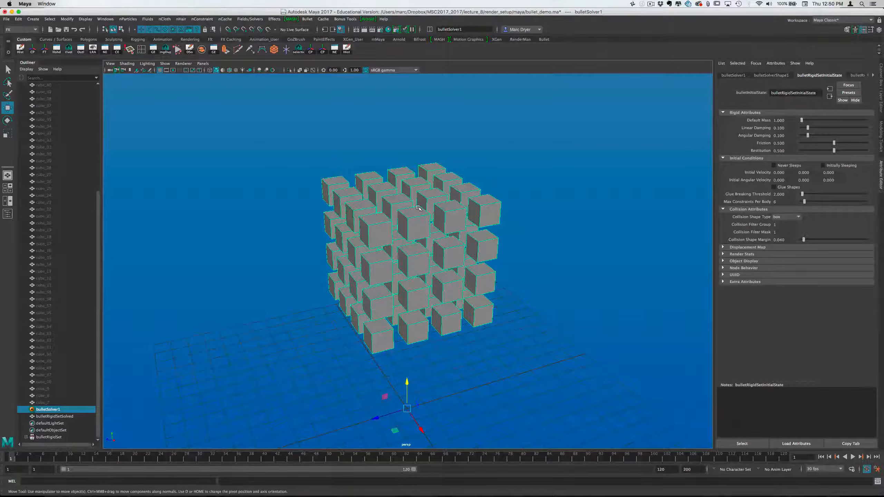
alt+right_drag(525, 265, 430, 249)
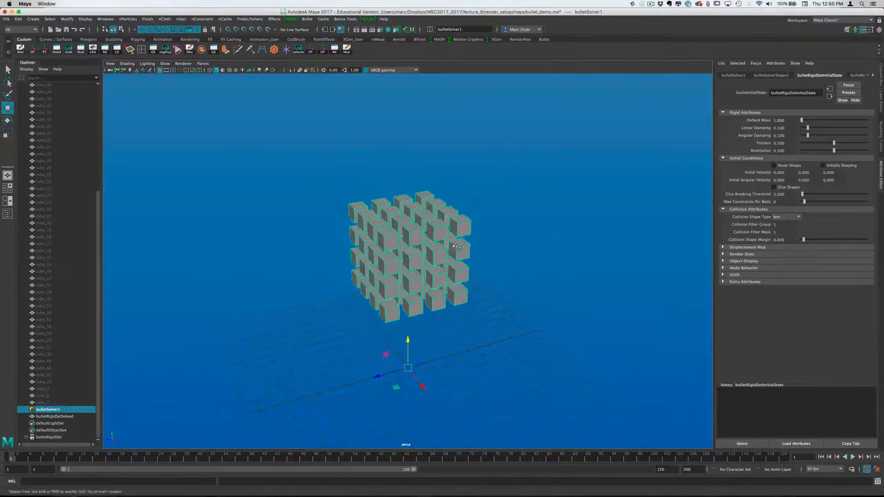
alt+drag(430, 249, 447, 242)
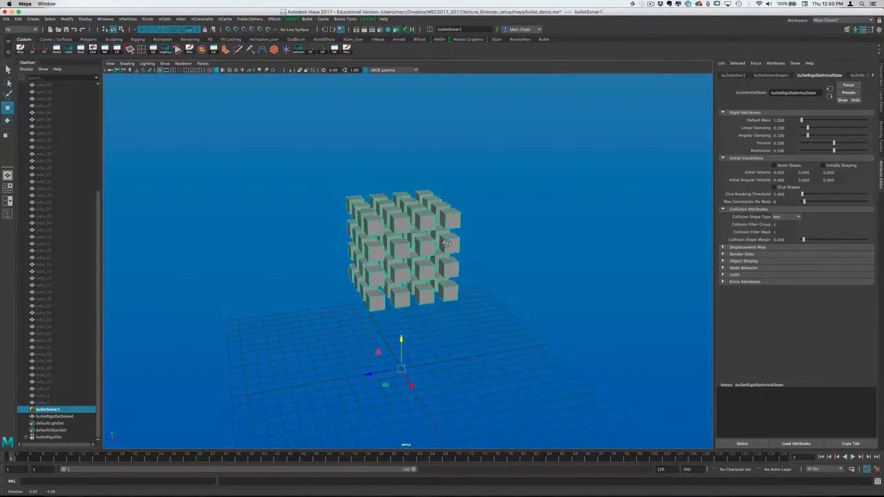
click(787, 217)
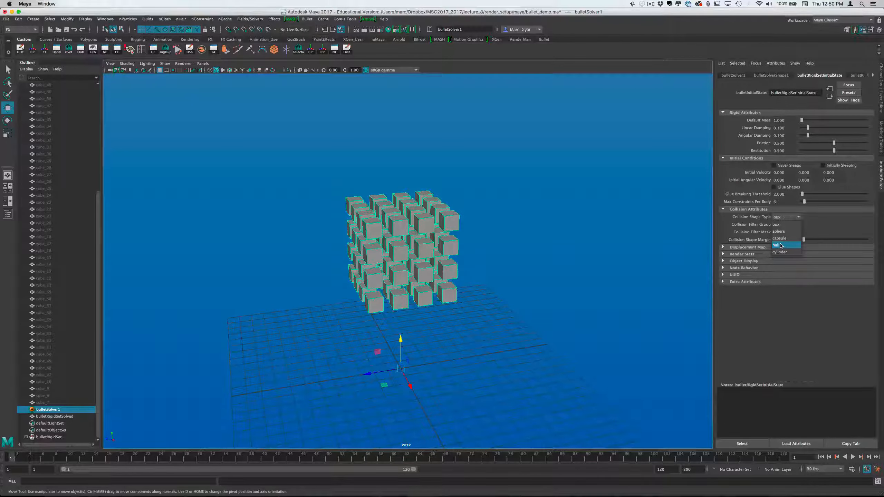
click(823, 232)
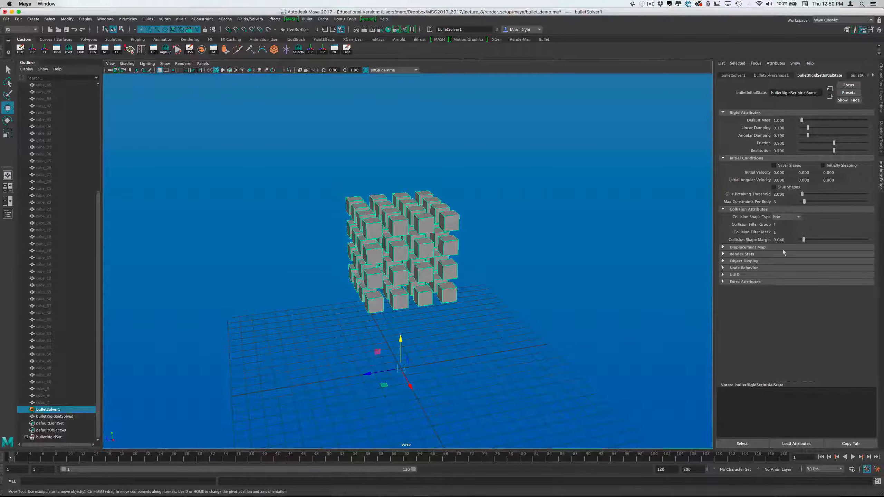
alt+drag(680, 248, 475, 222)
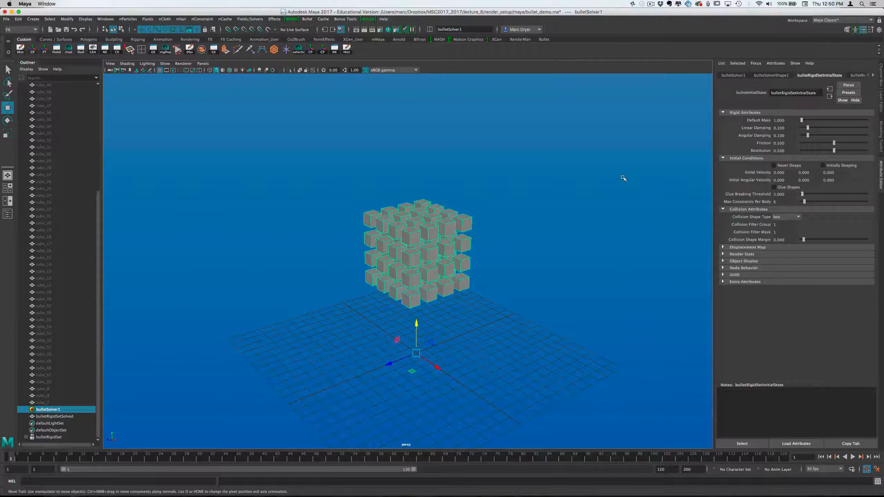
Turn on the ground plane in bulletSolverShape1, play the simulation through and return to the first frame
click(60, 410)
click(777, 76)
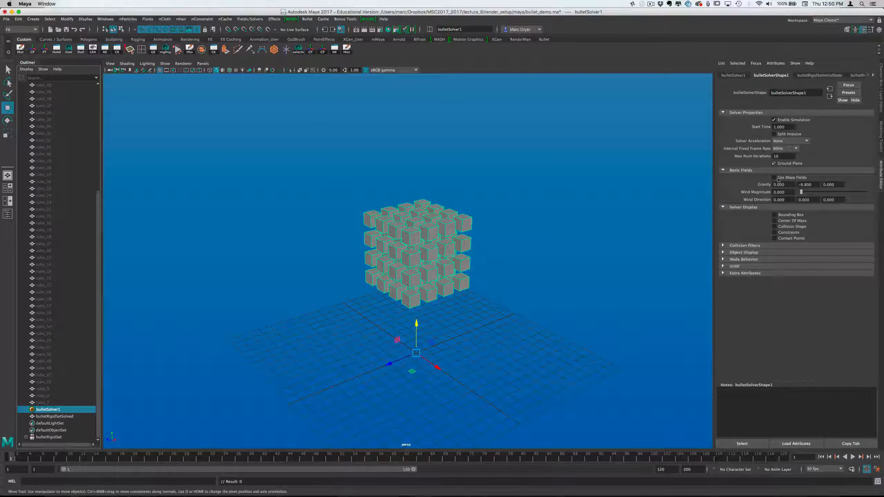
alt+drag(543, 279, 525, 203)
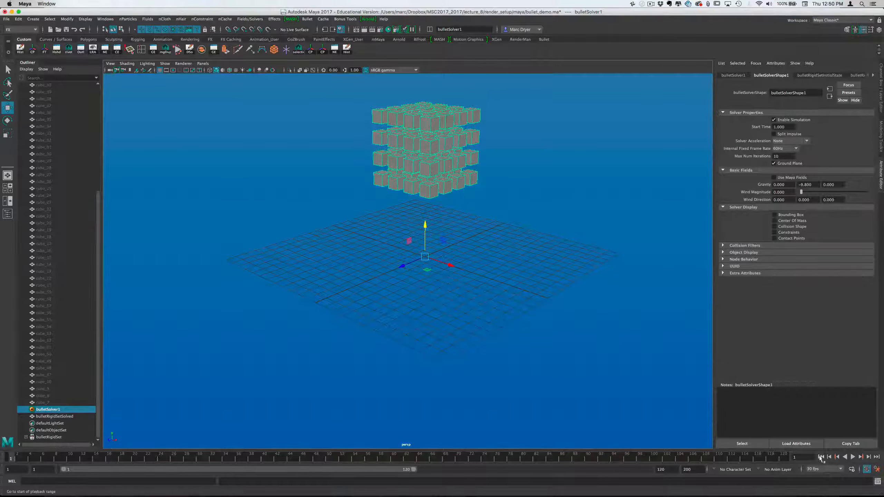
click(853, 457)
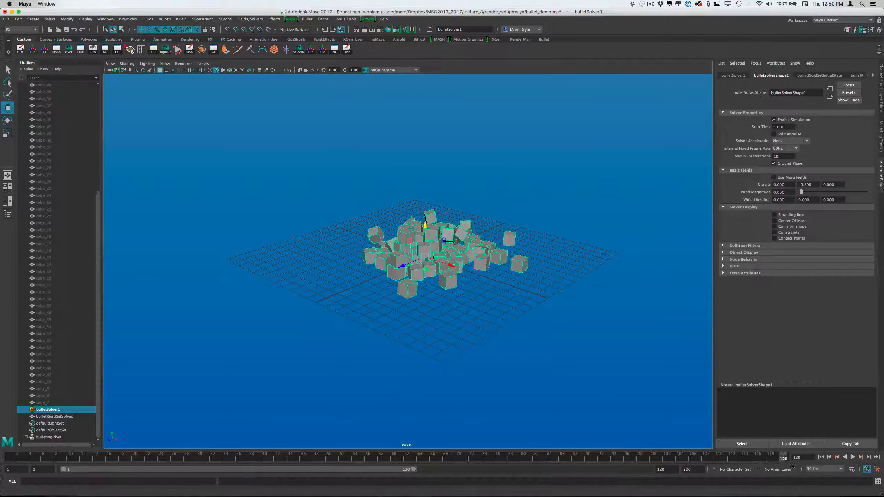
click(821, 458)
Set the playback range's end frame to 1000, replay the simulation and return to frame 1
double_click(660, 468)
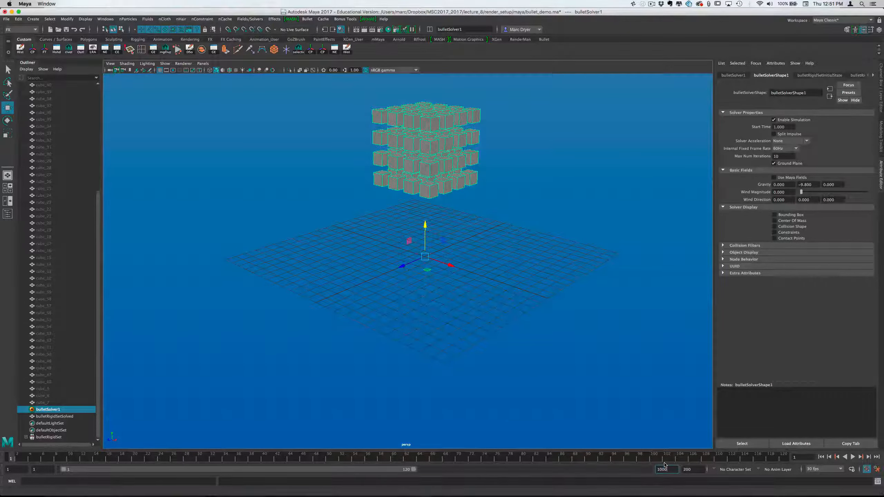
key(Return)
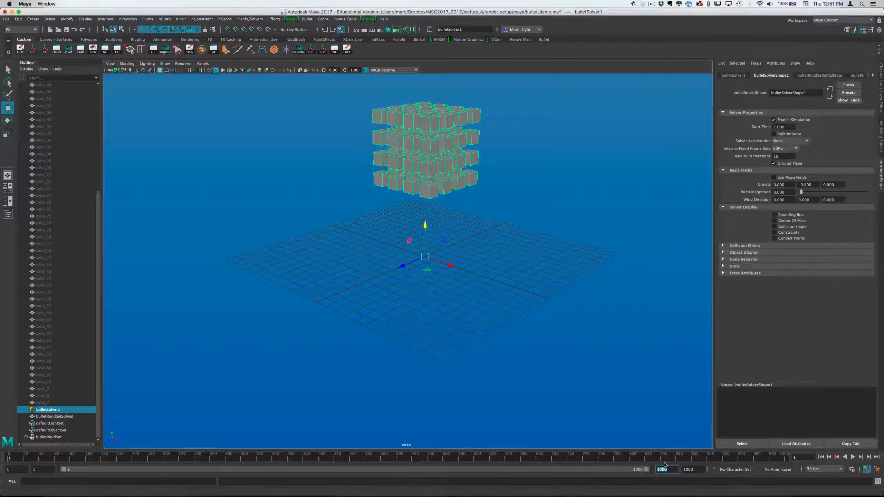
click(853, 457)
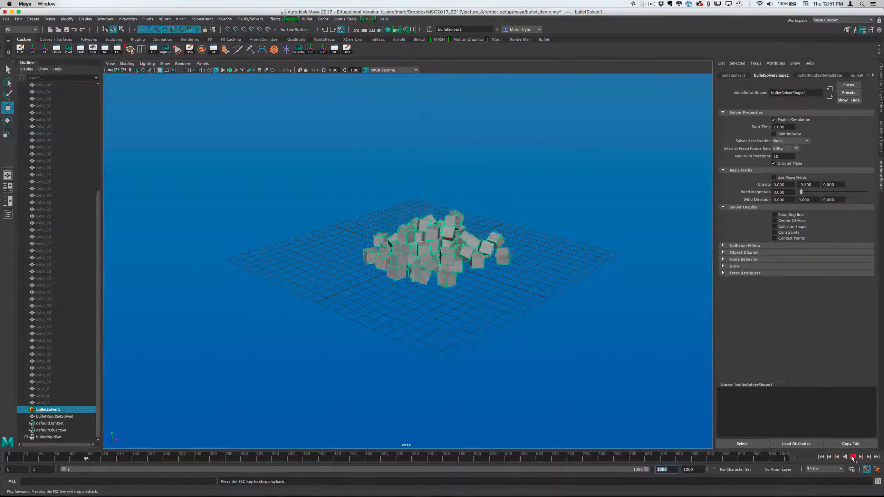
click(846, 457)
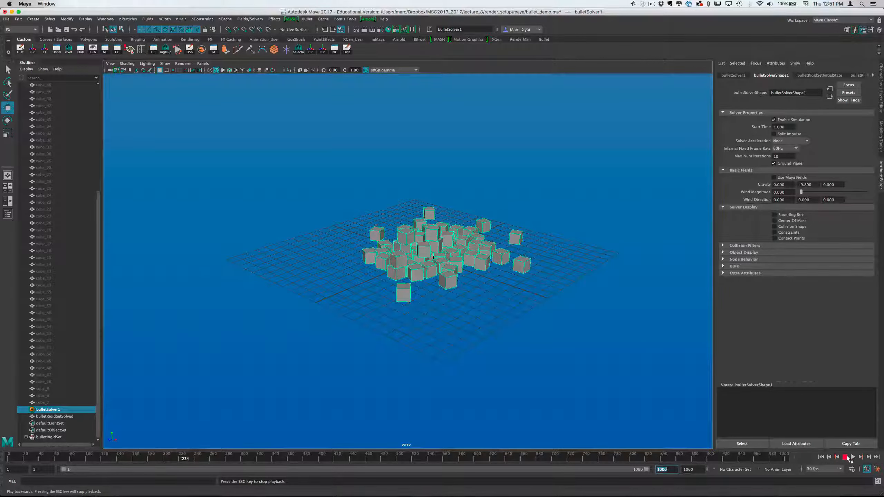
click(845, 457)
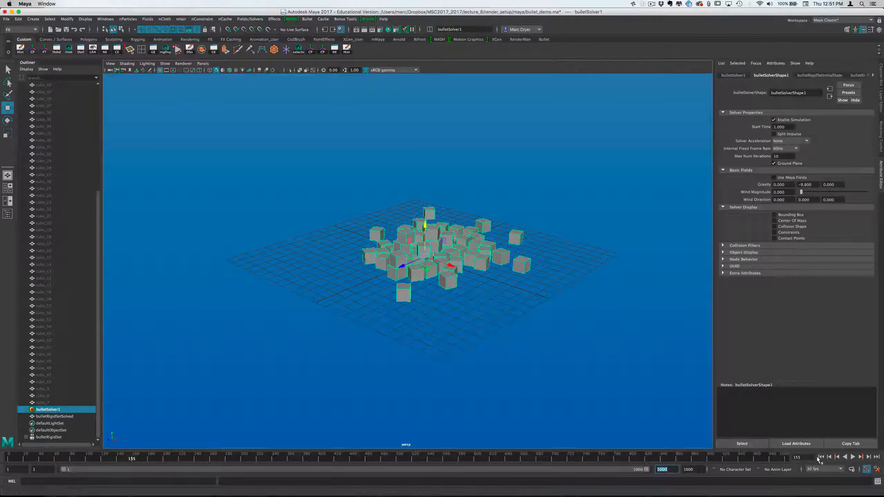
click(821, 457)
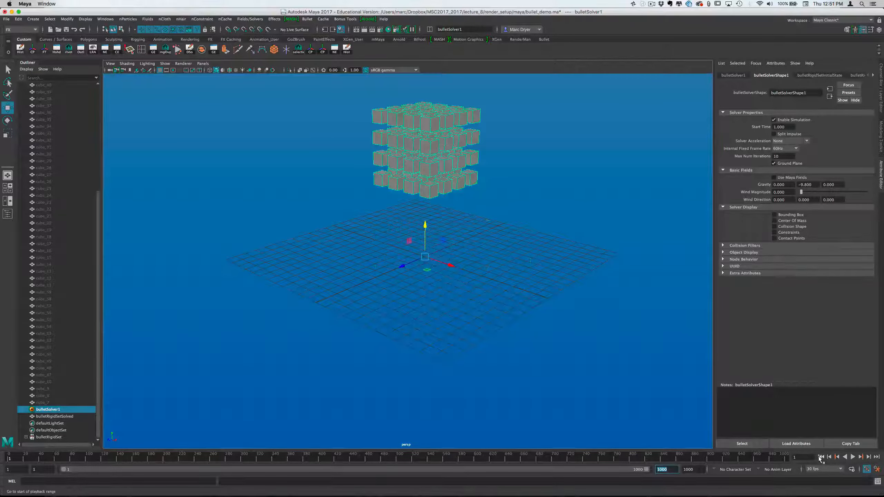
Play the simulation from frame 1 to about frame 200 and inspect how the fallen cubes rest on the ground plane
alt+drag(554, 389, 577, 389)
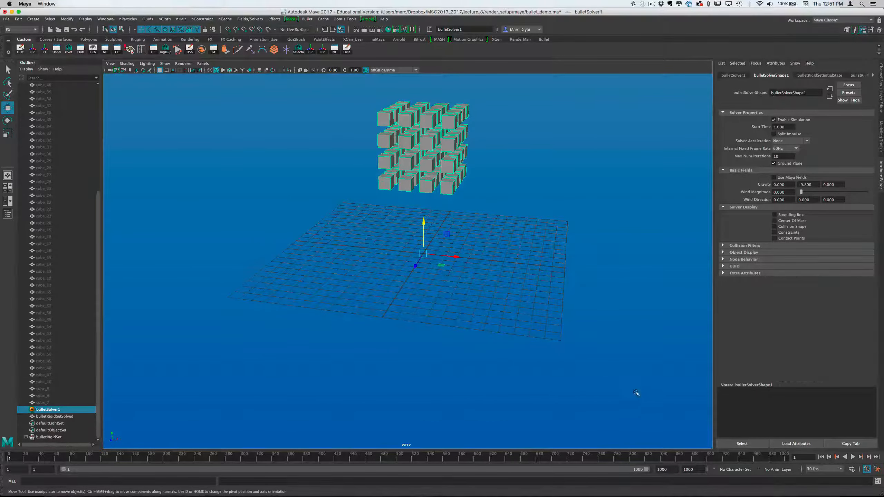
alt+drag(637, 393, 564, 331)
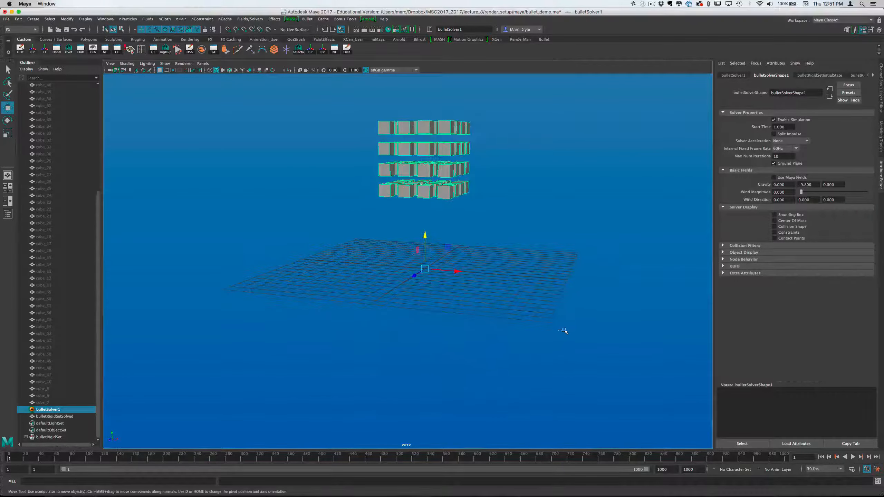
alt+drag(463, 230, 460, 221)
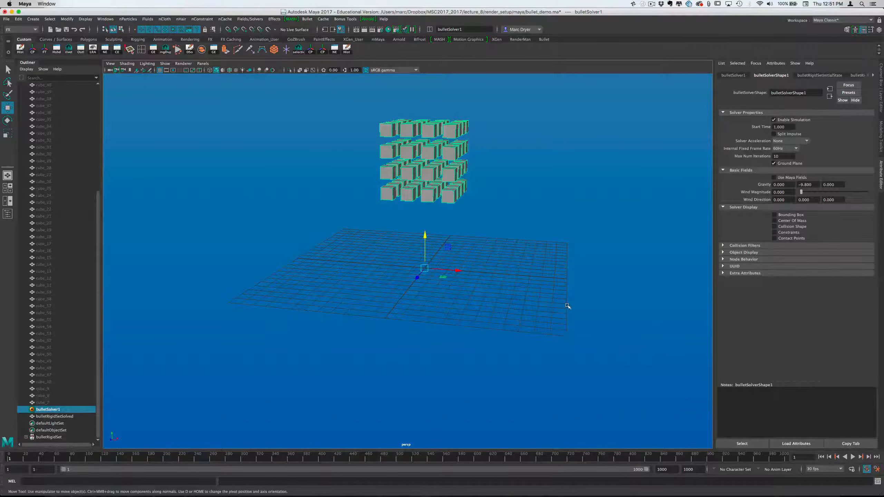
alt+drag(568, 306, 209, 367)
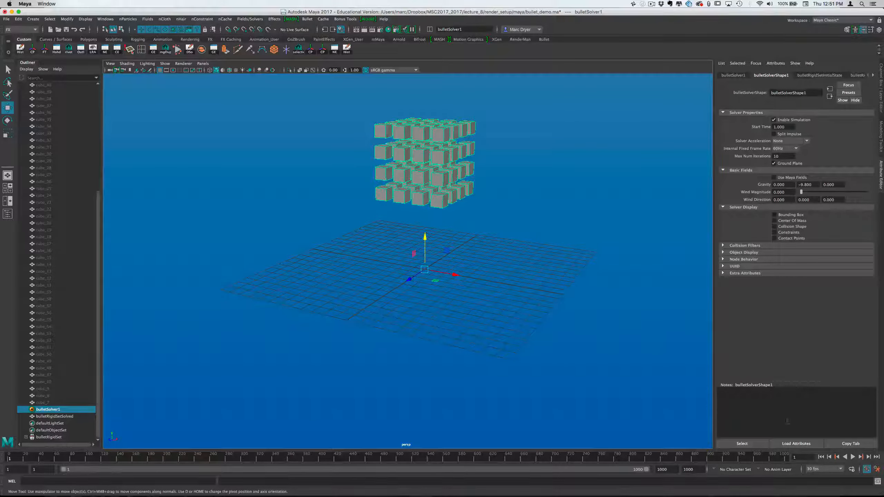
click(854, 457)
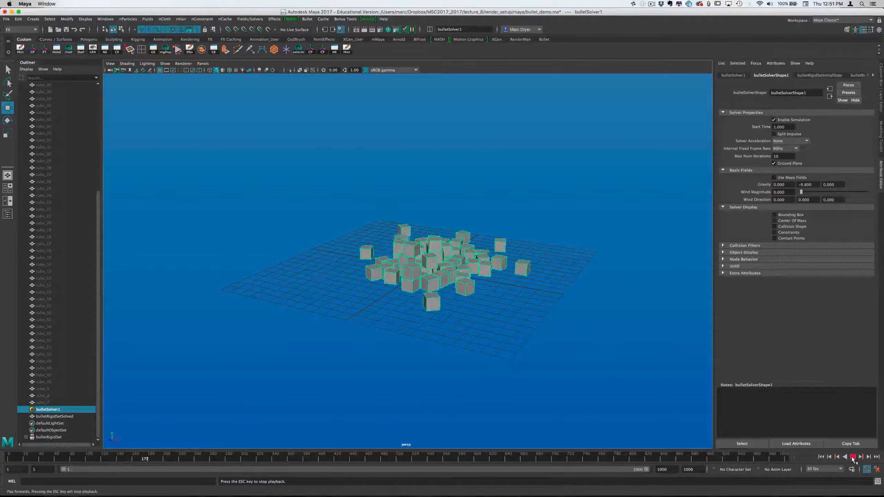
click(853, 457)
alt+drag(533, 315, 496, 315)
alt+right_drag(496, 315, 516, 319)
alt+drag(516, 320, 618, 300)
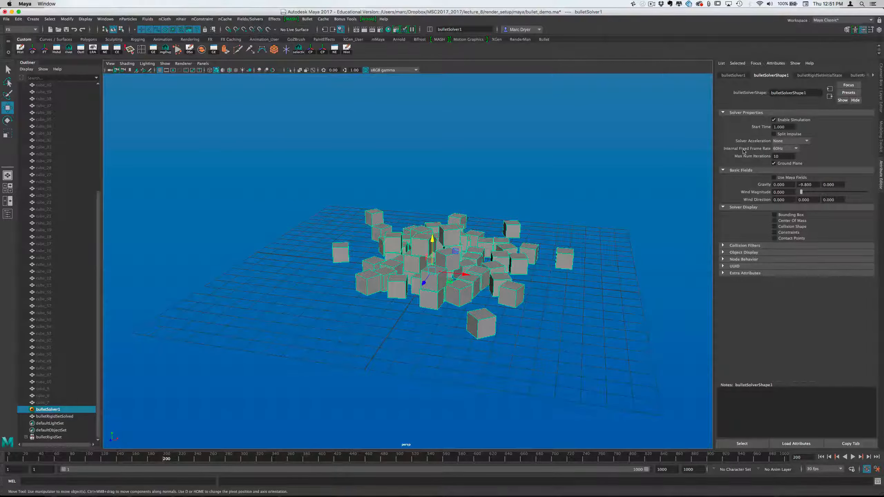
Set the Bullet solver's internal fixed frame rate to 120Hz
click(790, 152)
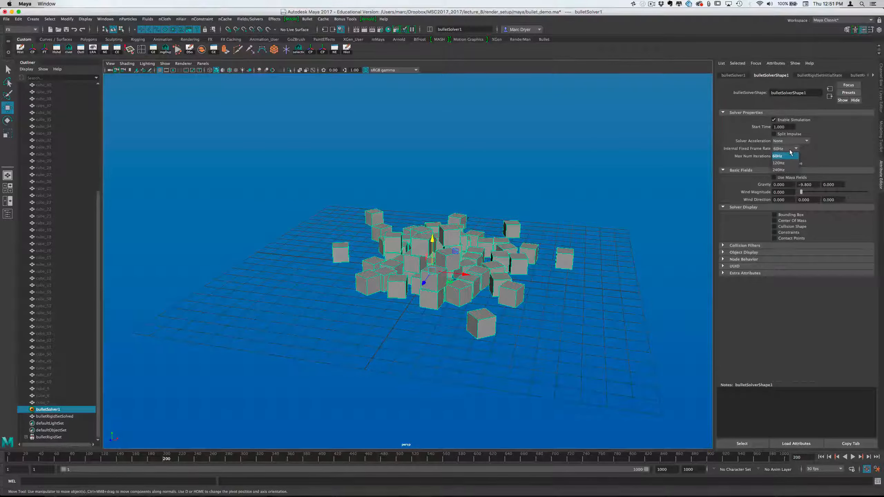
click(762, 158)
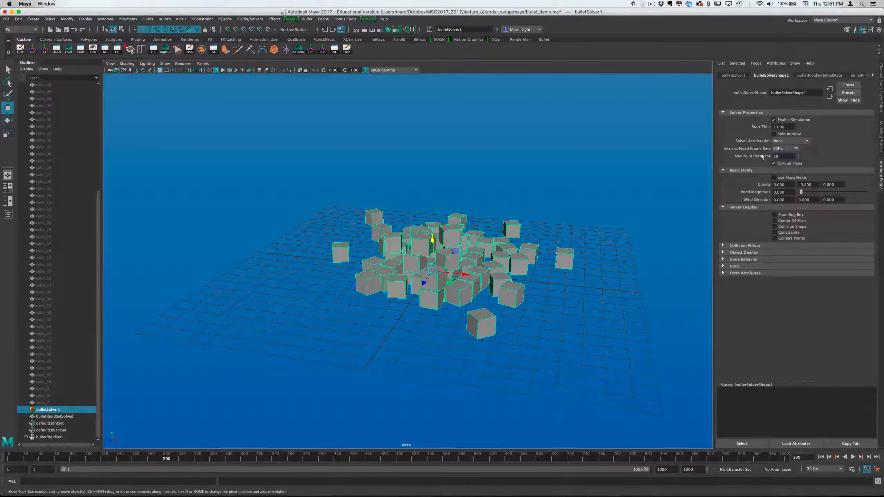
click(784, 149)
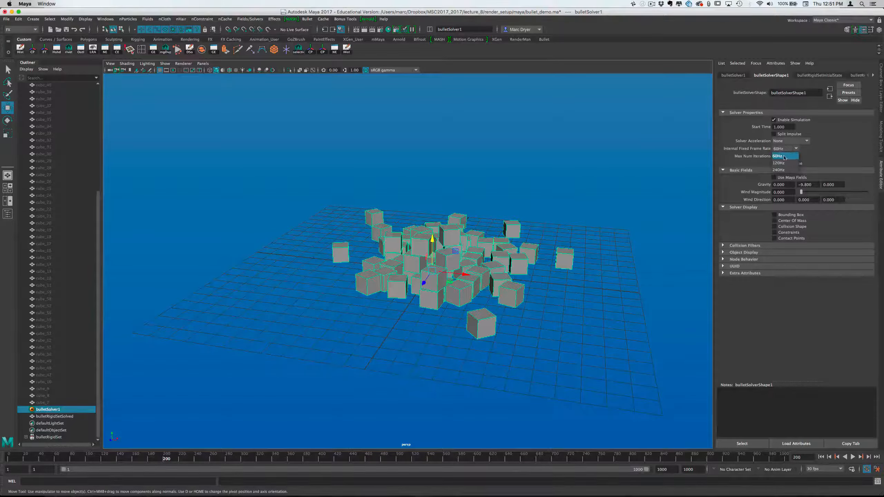
click(779, 163)
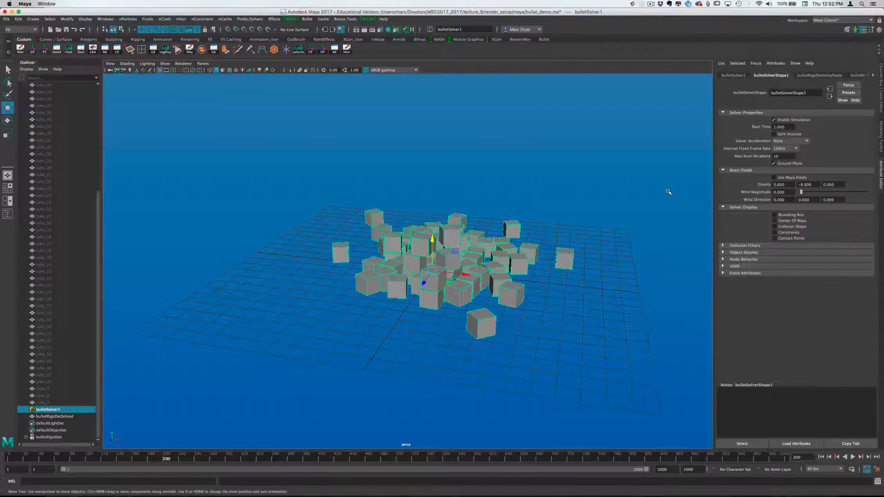
Try an internal fixed frame rate of 240Hz on the solver and restore it to 120Hz
click(783, 149)
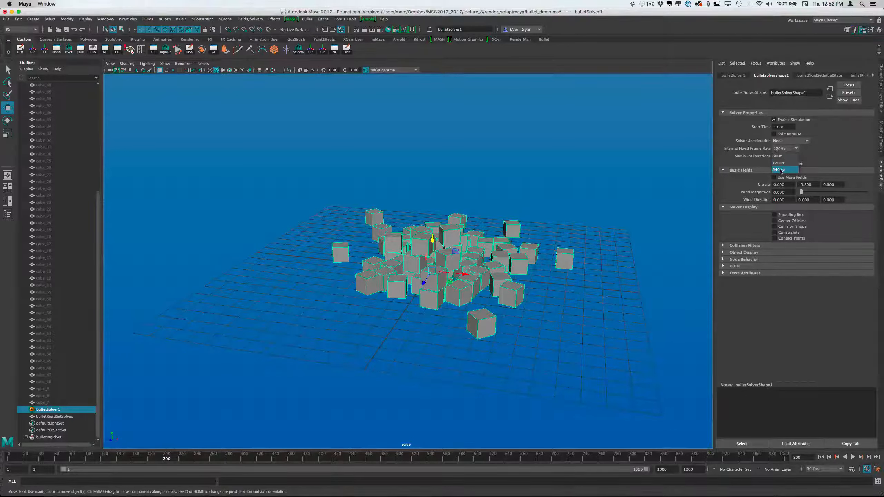
click(781, 171)
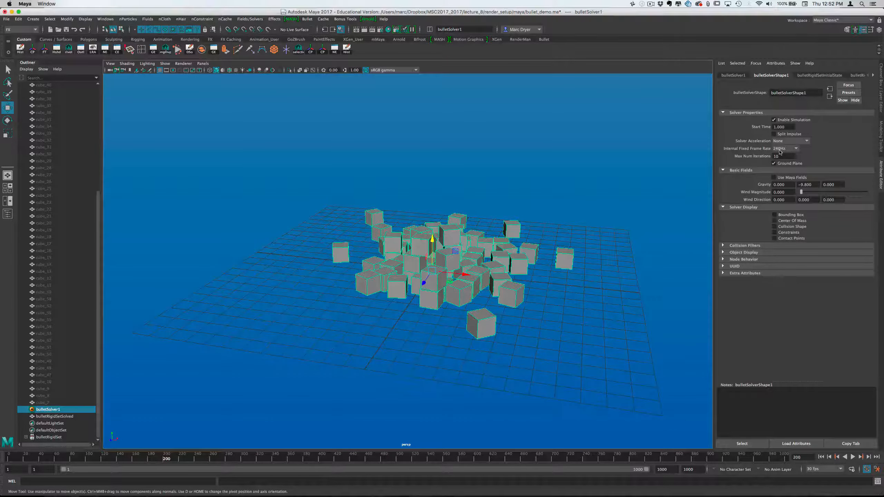
click(781, 149)
click(780, 163)
Return to frame 1, save the scene and play the simulation
click(821, 457)
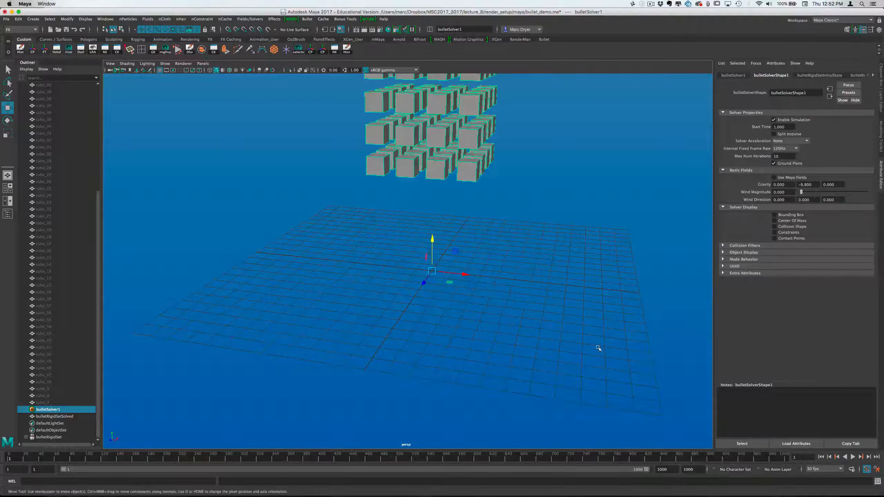
key(super+s)
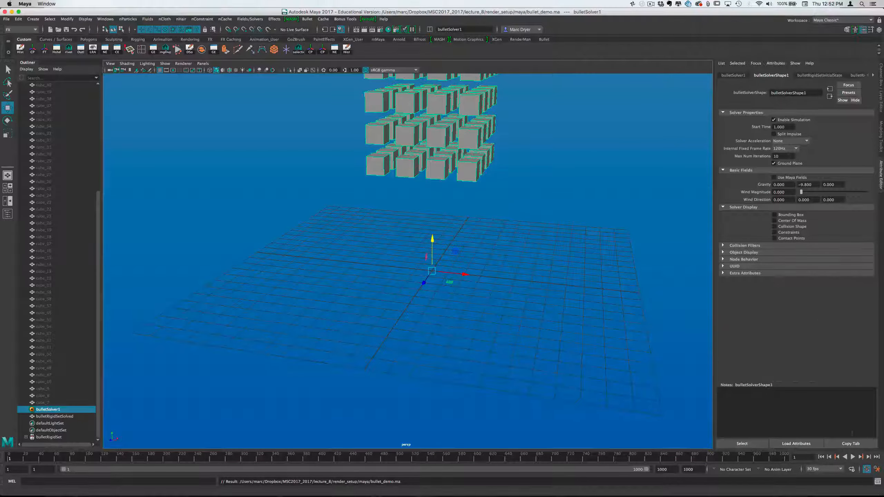
click(852, 457)
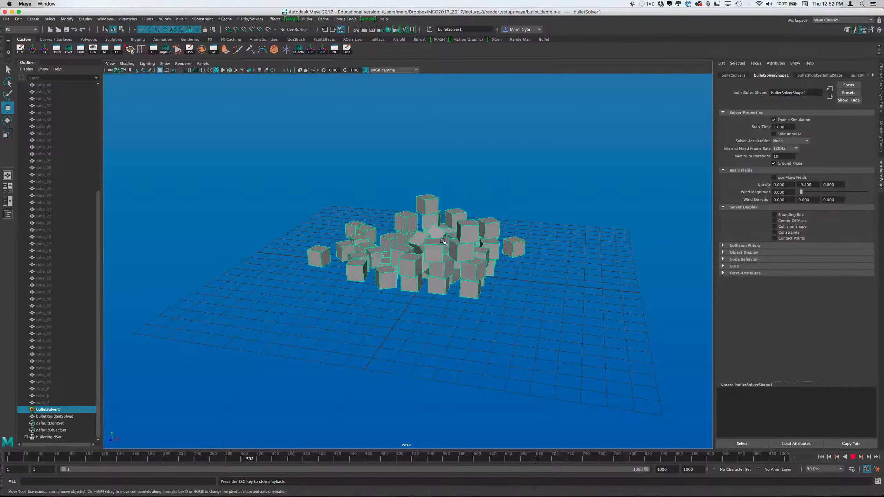
Stop playback, set the solver's internal fixed frame rate to 240Hz, and replay from frame 1 to inspect the cube collisions
click(852, 457)
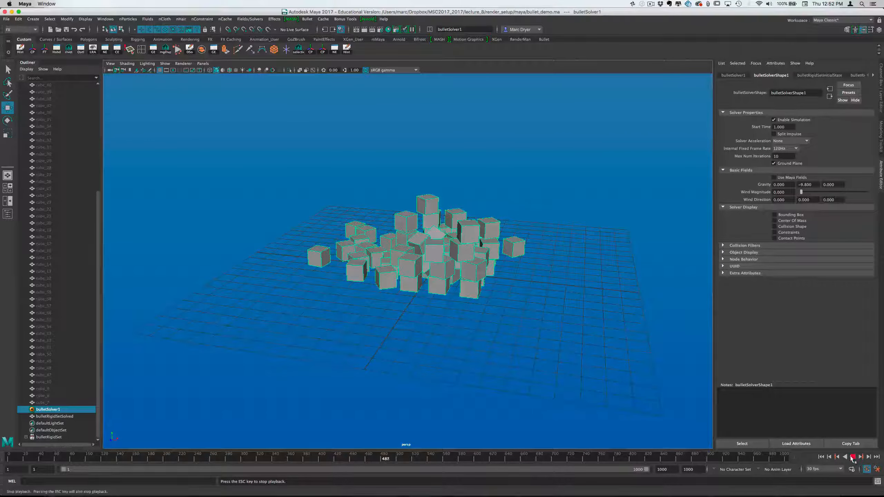
click(794, 149)
click(794, 170)
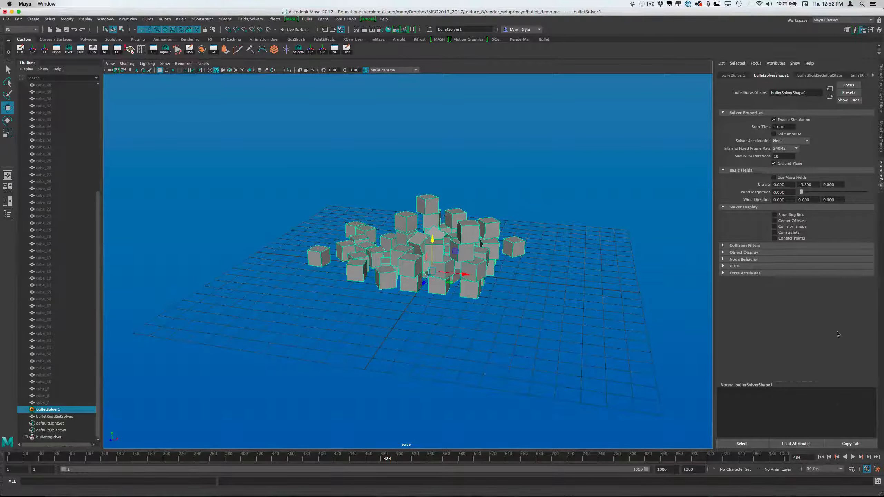
click(821, 457)
click(852, 457)
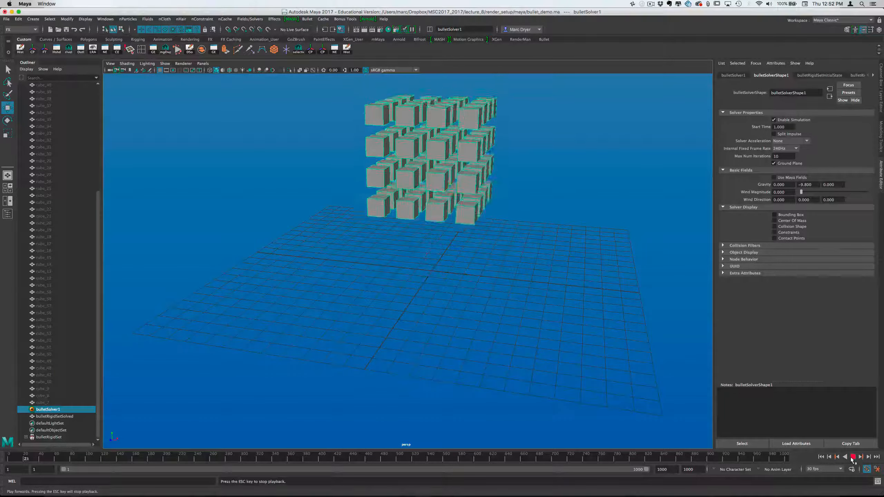
alt+drag(494, 314, 402, 310)
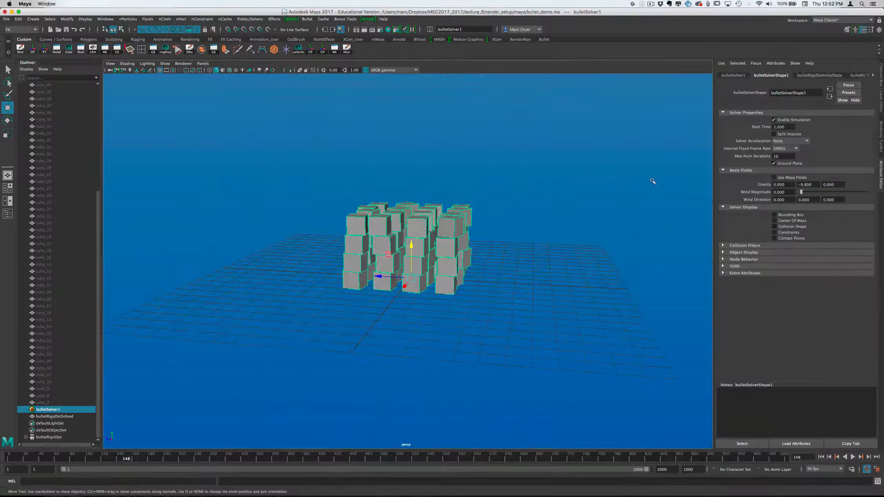
alt+drag(508, 200, 497, 221)
Set the solver's internal fixed frame rate to 60Hz and replay the simulation from frame 1 to about frame 294
click(780, 149)
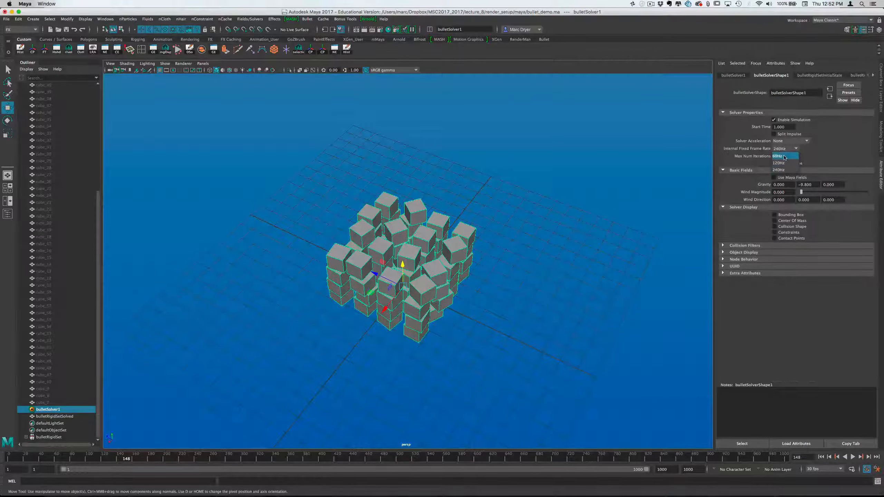
click(780, 149)
alt+drag(589, 237, 580, 221)
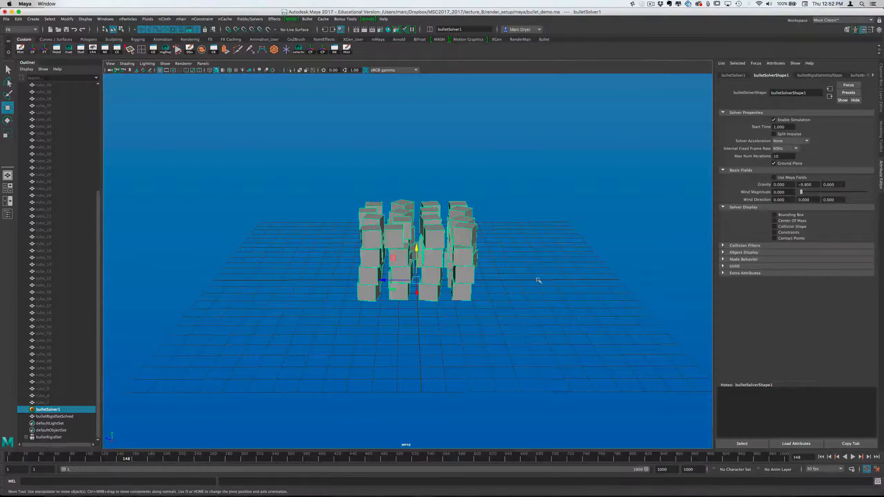
alt+drag(538, 281, 508, 301)
click(821, 458)
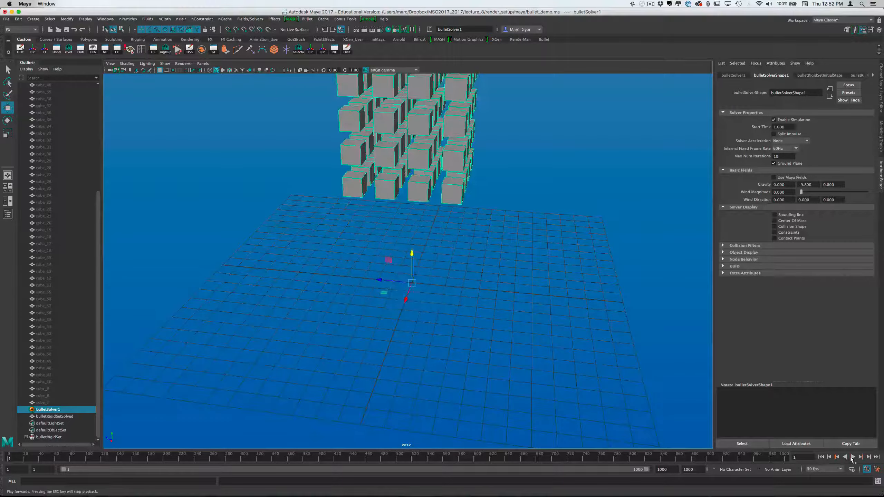
click(853, 458)
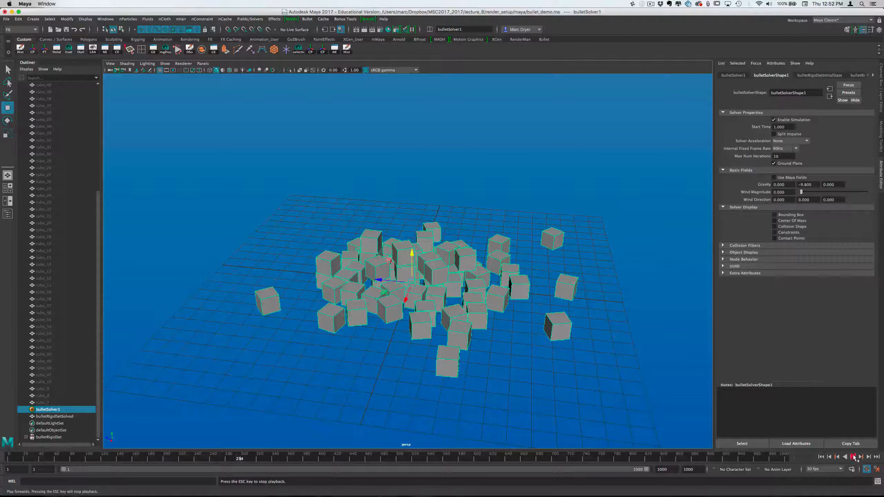
click(853, 457)
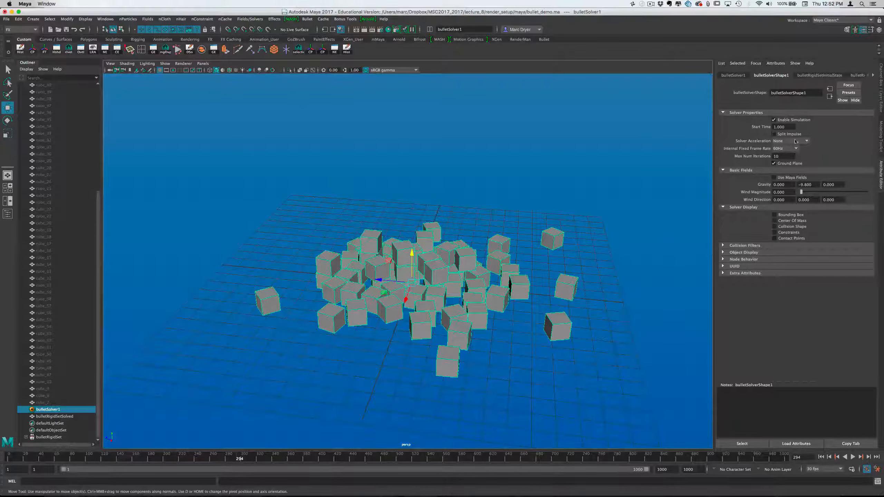
Return to frame 1 and examine the spacing and arrangement of the cube grid from several angles
click(822, 458)
alt+drag(426, 228, 462, 199)
alt+middle_drag(462, 199, 463, 275)
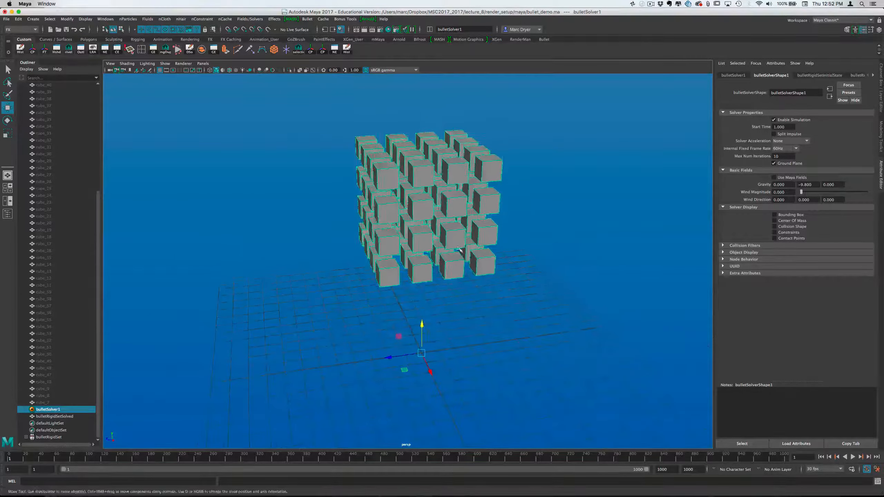
alt+drag(463, 275, 423, 267)
right_click(454, 230)
right_drag(526, 213, 522, 211)
alt+right_drag(483, 206, 563, 176)
alt+middle_drag(563, 175, 588, 261)
alt+drag(588, 262, 620, 252)
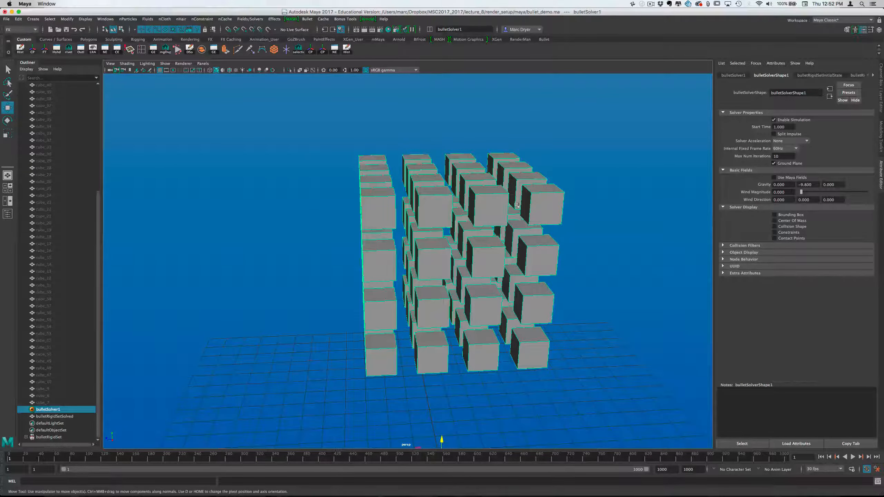
mouse_move(509, 209)
alt+mouse_down()
mouse_move(494, 214)
mouse_move(520, 206)
alt+mouse_up()
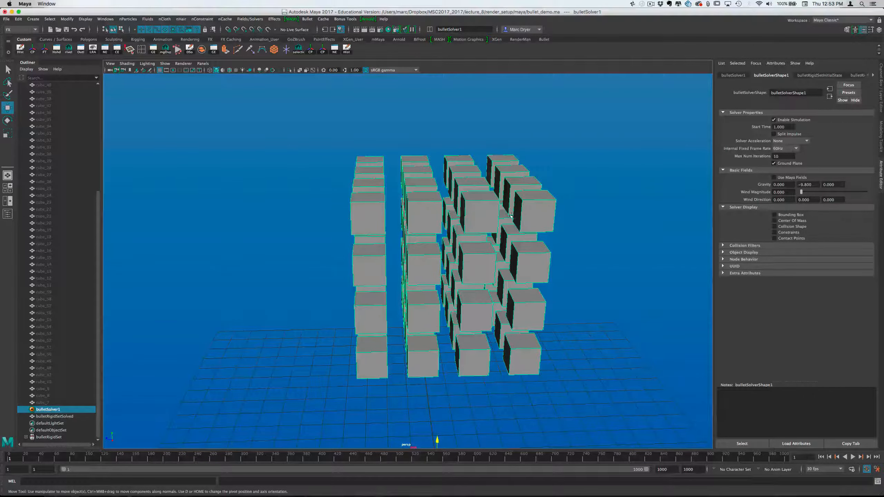
alt+drag(469, 219, 462, 217)
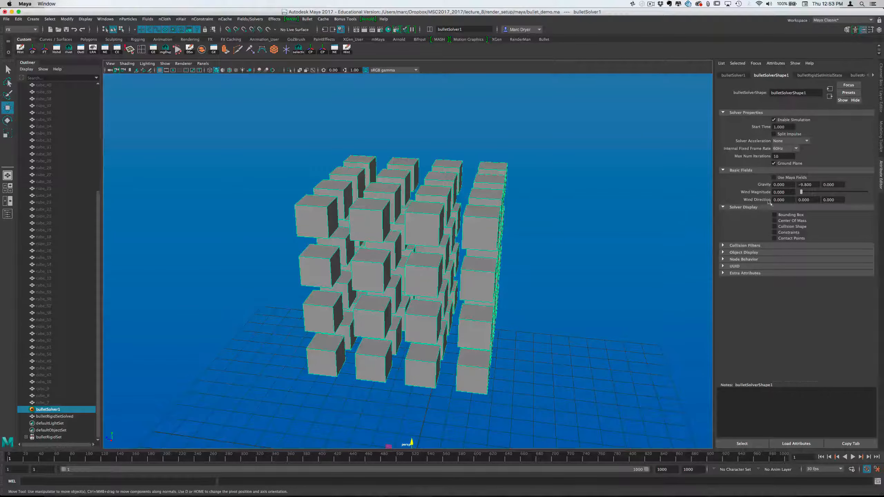
alt+drag(547, 201, 578, 217)
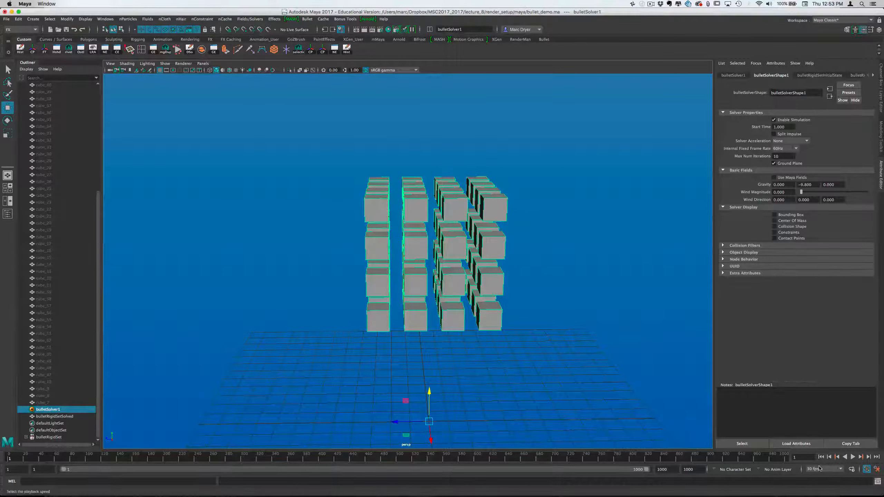
alt+drag(586, 423, 645, 364)
Play the simulation to about frame 129 and inspect how the cubes scatter on the ground plane
click(853, 457)
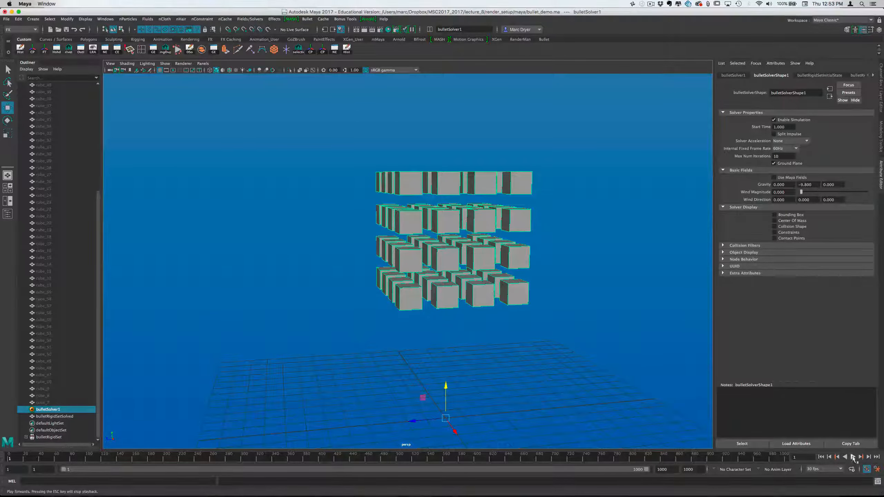
click(853, 459)
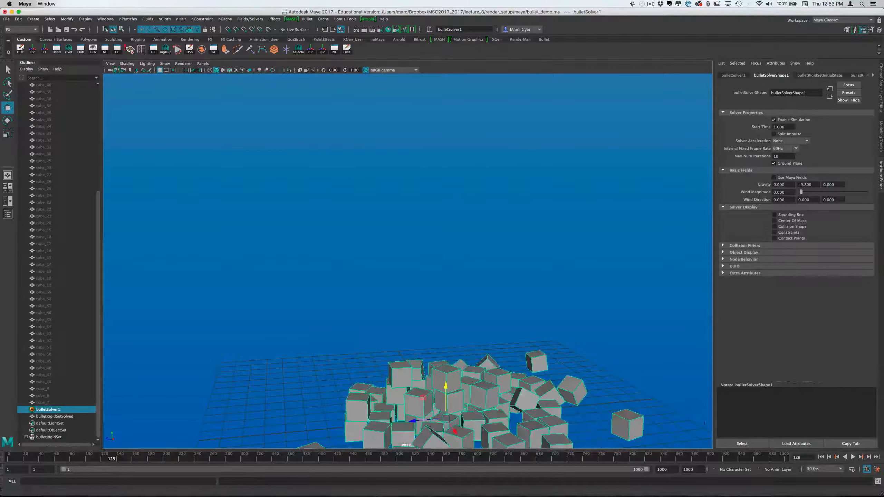
alt+right_drag(612, 376, 583, 362)
alt+middle_drag(583, 362, 536, 296)
alt+right_drag(536, 296, 582, 343)
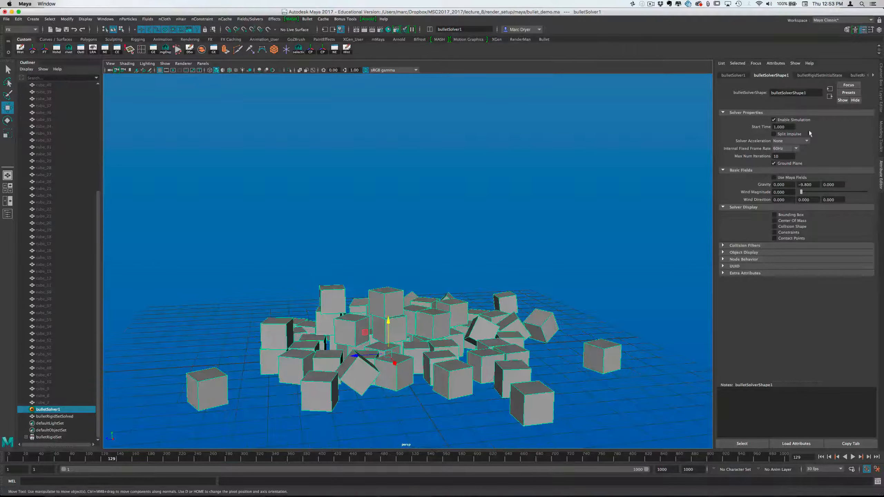
Set Solver Acceleration to OpenCL CPU and try playing the simulation from frame 1
click(793, 141)
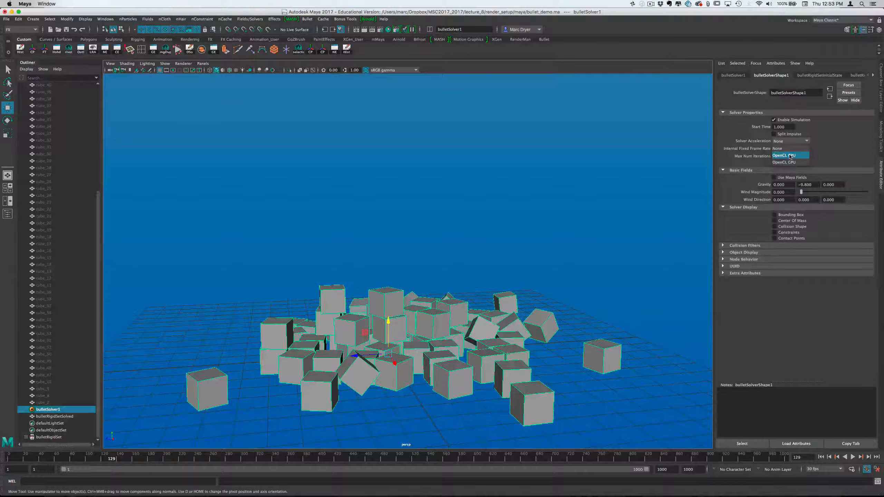
click(791, 157)
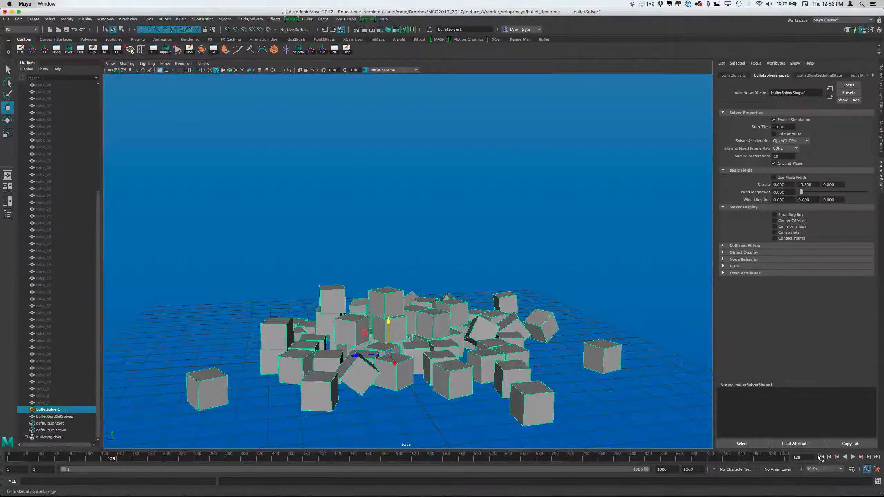
click(851, 457)
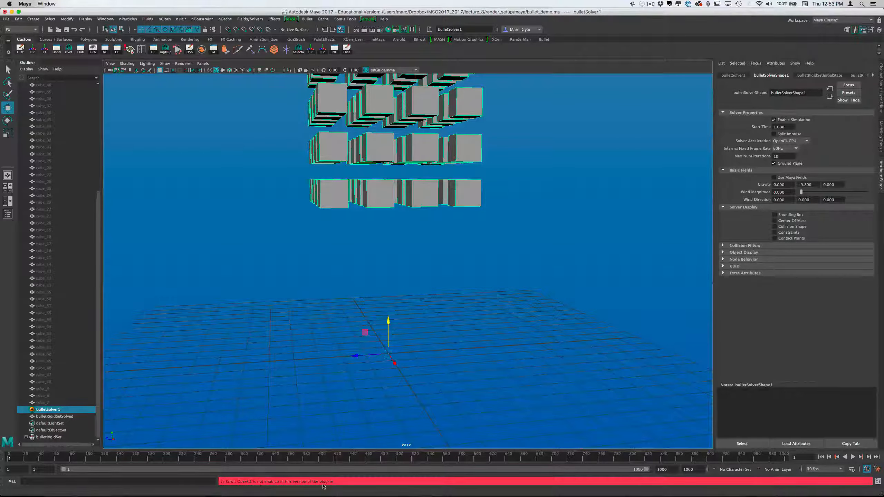
Try OpenCL GPU as the solver acceleration with a short playback, return to frame 1, and restore Solver Acceleration to None
click(789, 140)
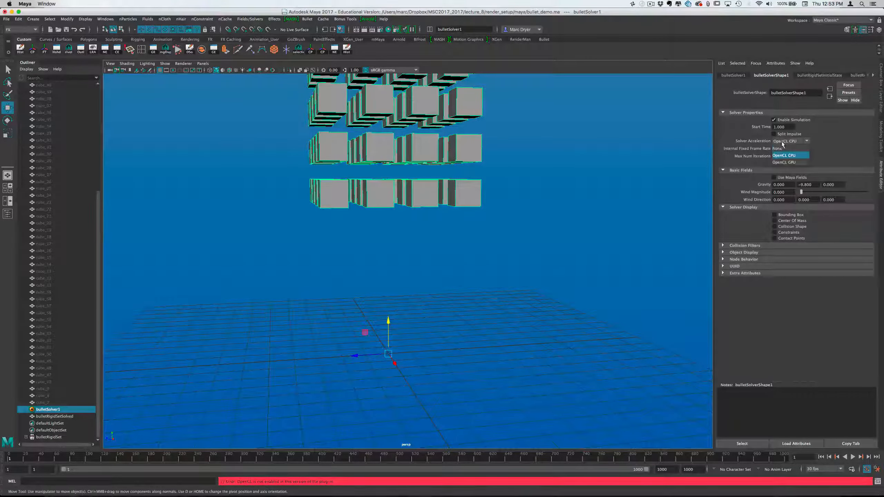
click(786, 160)
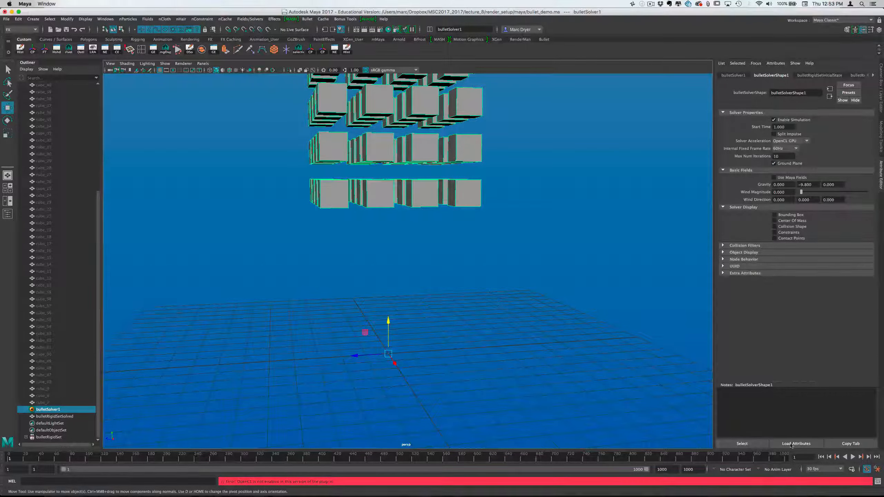
click(852, 457)
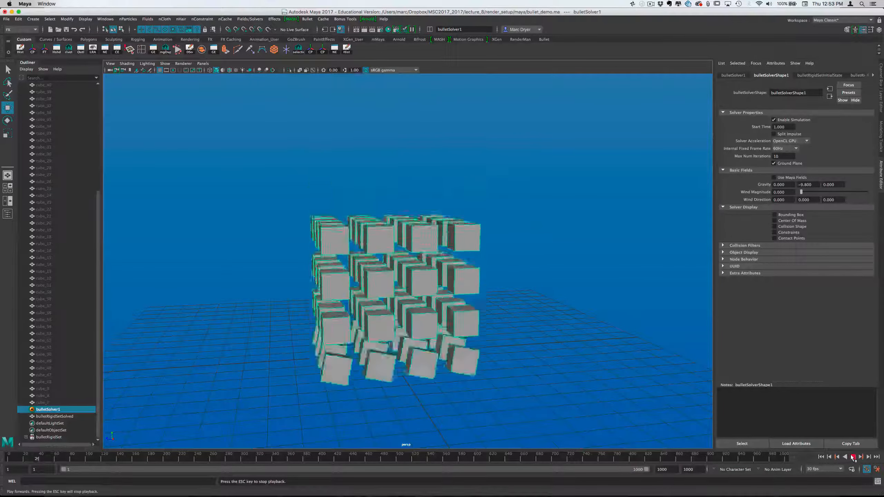
click(853, 457)
click(821, 457)
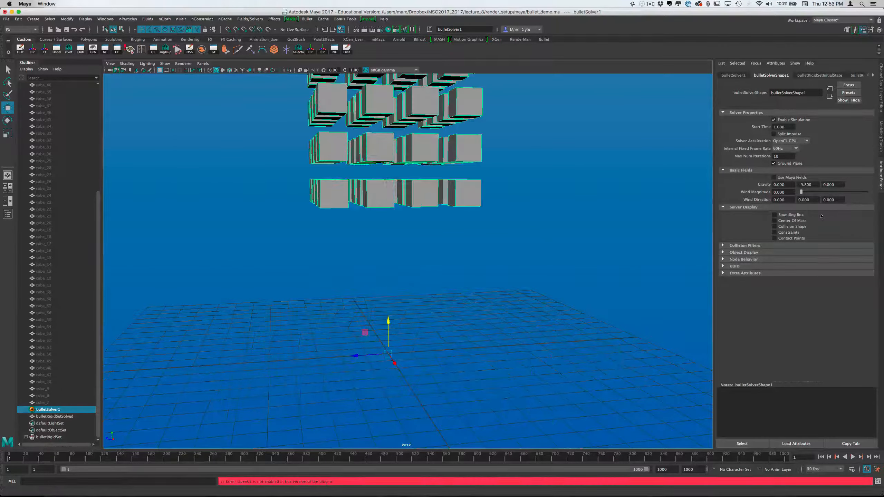
click(800, 141)
click(790, 146)
In the front view, draw a grid-snapped CV curve from the origin for the bowl's outer profile, about 10 grid units wide and 6 high
alt+drag(587, 204, 479, 213)
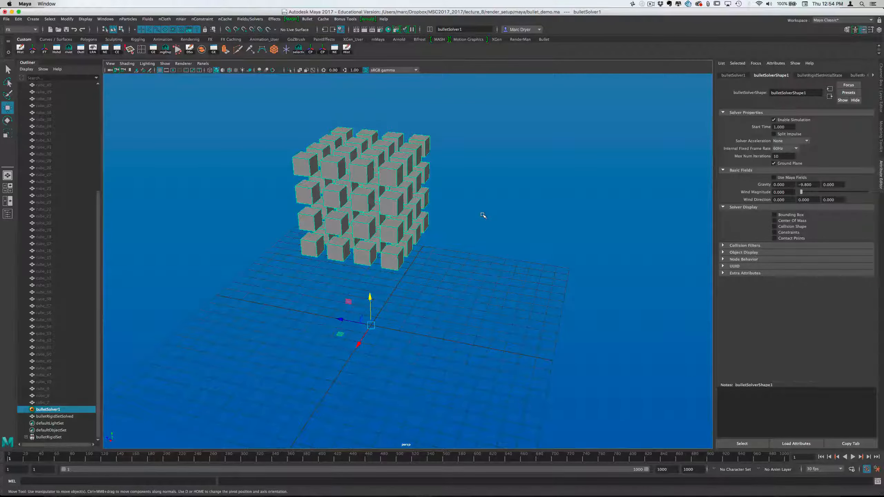
alt+drag(447, 263, 464, 247)
key(space)
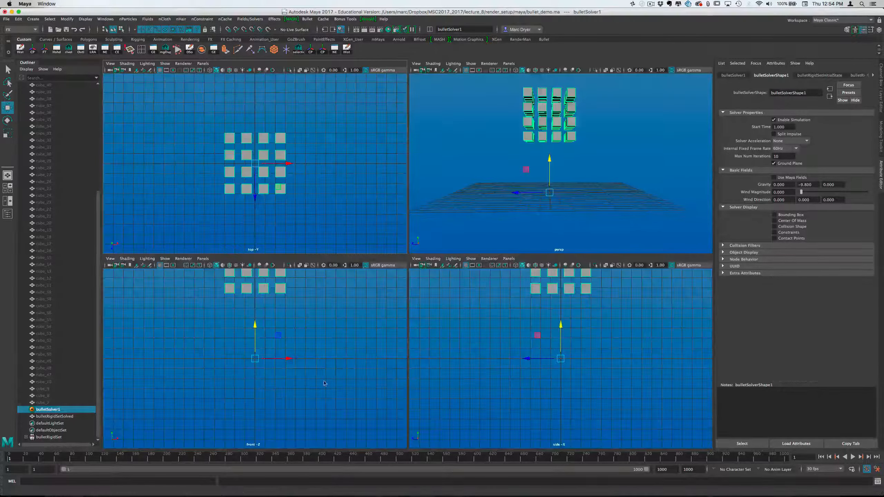
key(space)
click(262, 50)
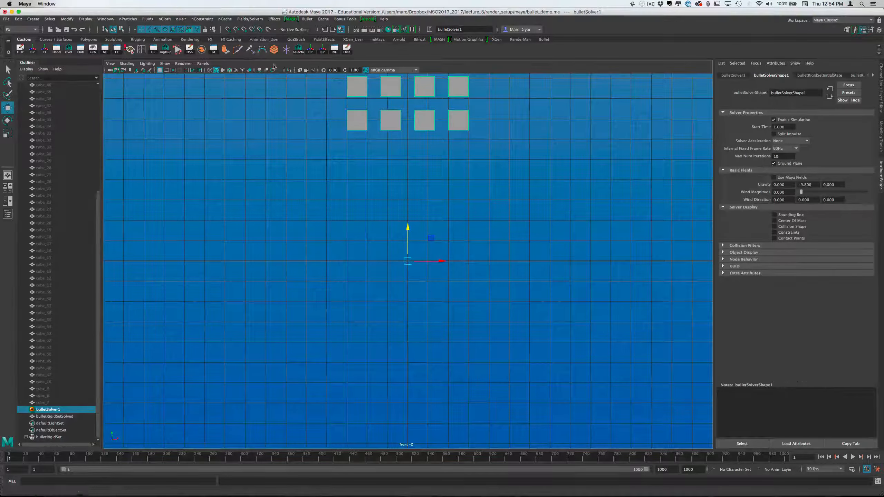
key(x)
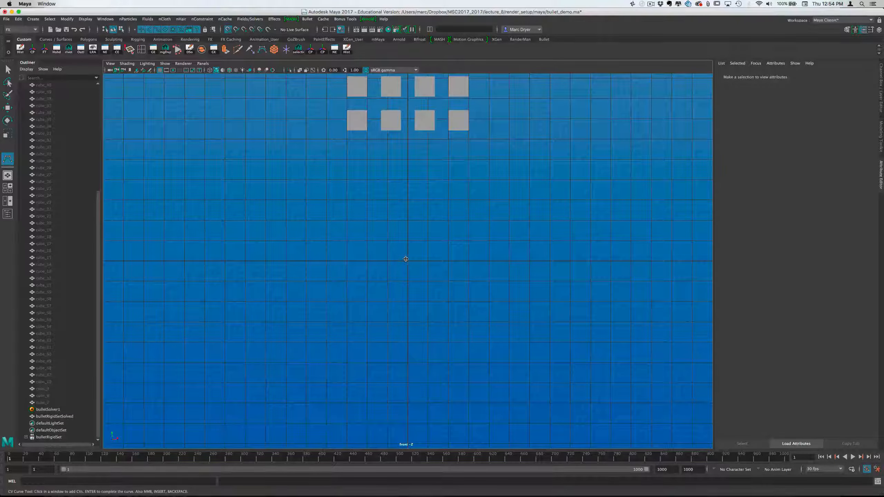
click(406, 260)
click(327, 260)
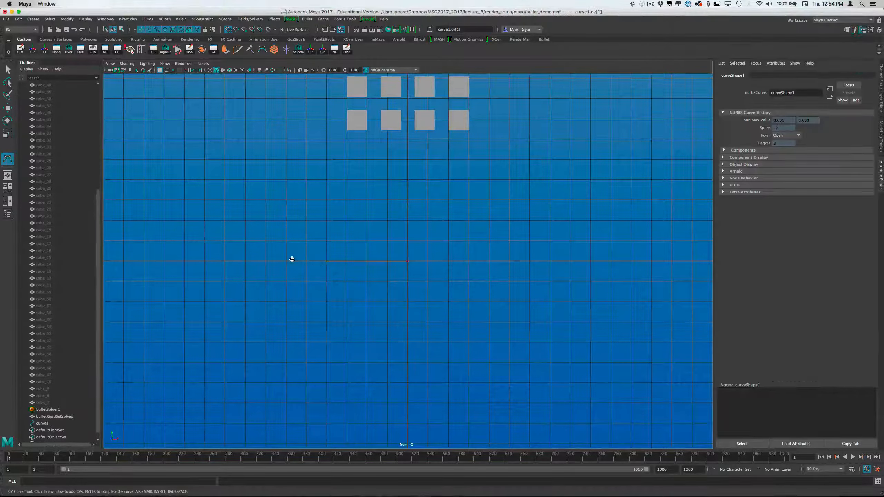
click(257, 260)
click(225, 241)
click(205, 200)
click(205, 159)
click(205, 141)
Continue the curve over the rim and down the bowl's inside, ending on the centre axis 1 grid unit above the origin
click(224, 139)
click(225, 159)
click(225, 200)
click(246, 241)
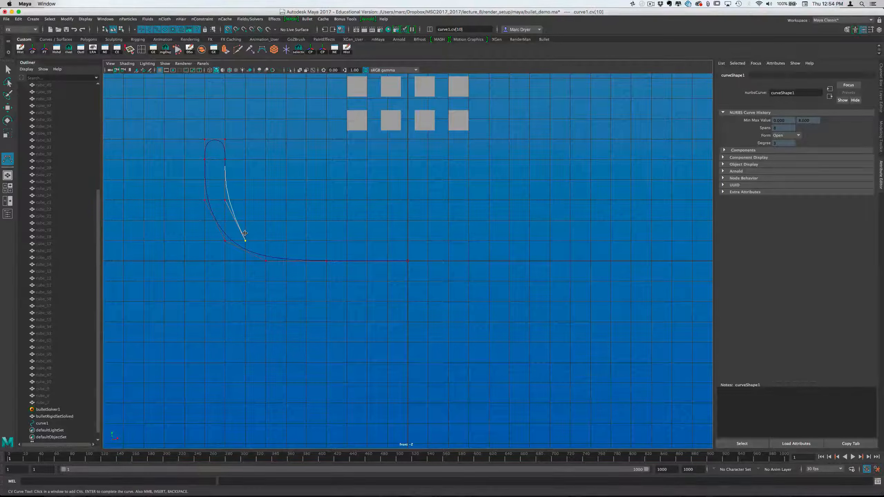
click(277, 245)
click(326, 241)
click(388, 241)
click(408, 241)
key(Return)
key(w)
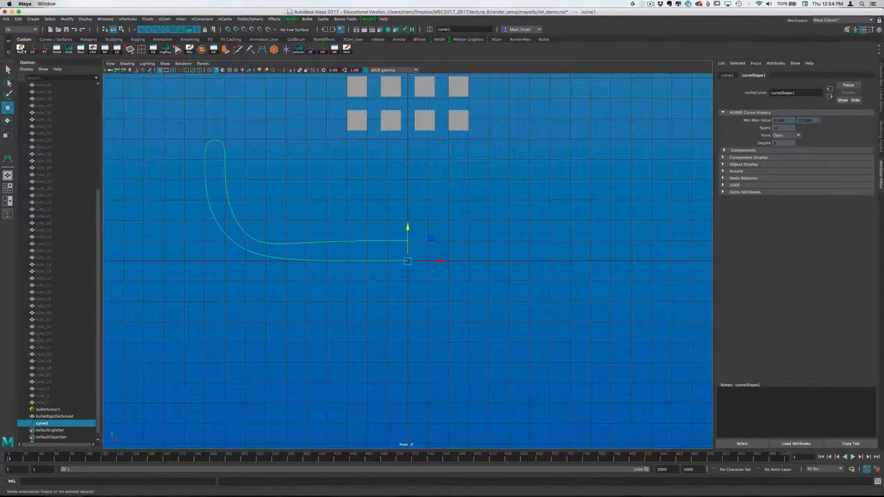
Freeze the profile curve's transformations and revolve it around the Y axis as a polygon bowl with 16 segments
click(45, 49)
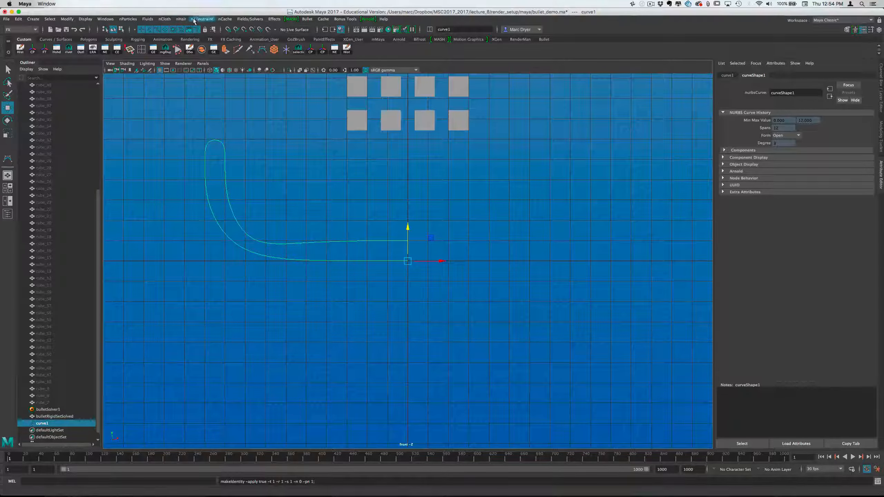
click(21, 30)
click(15, 37)
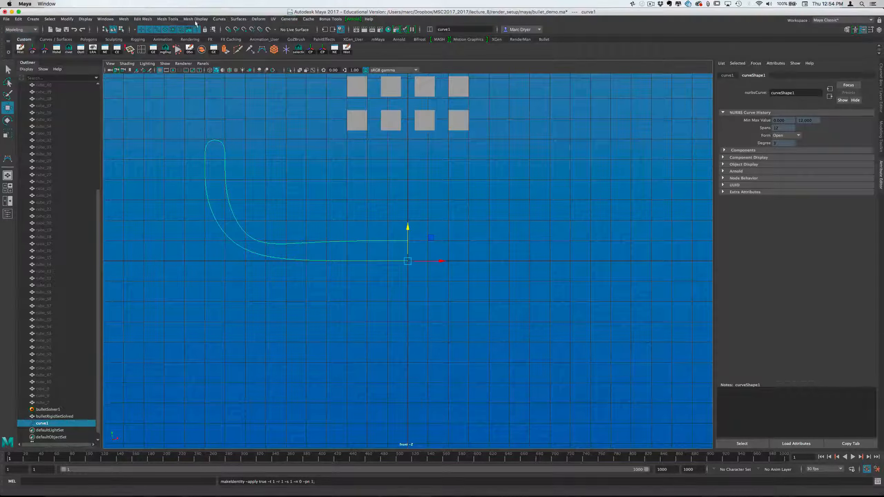
click(238, 19)
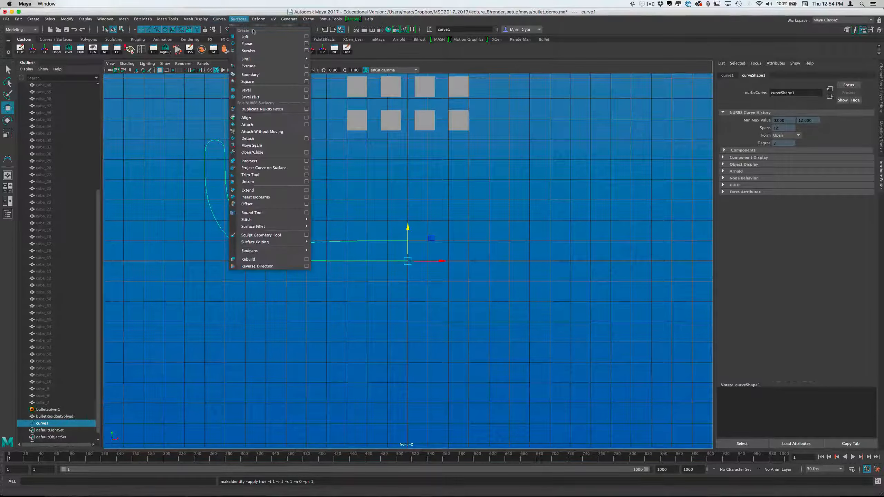
click(306, 50)
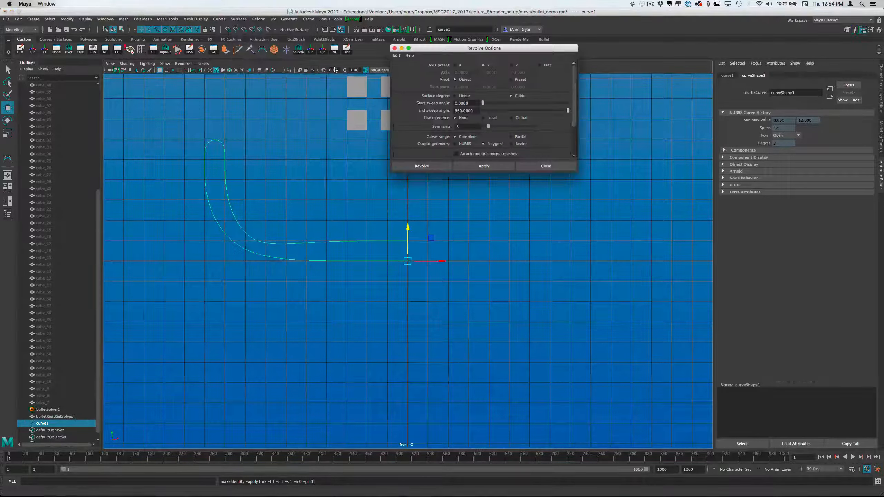
click(469, 126)
text(16)
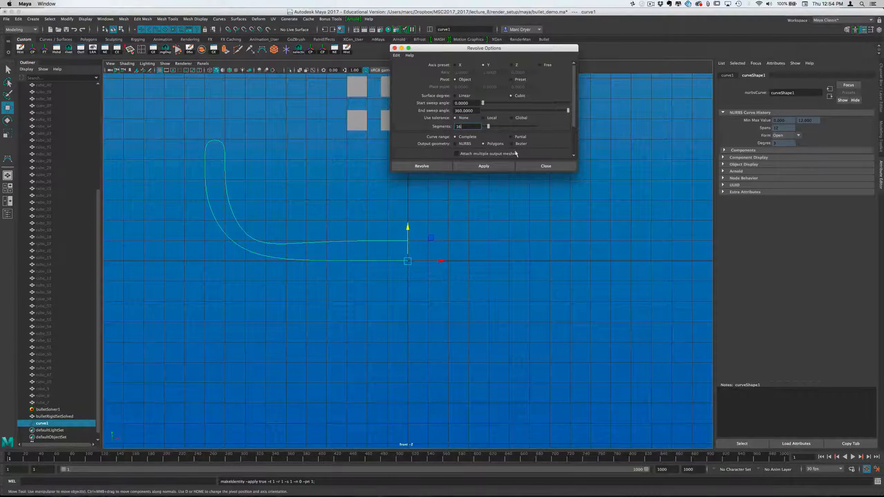
drag(577, 171, 644, 293)
click(449, 288)
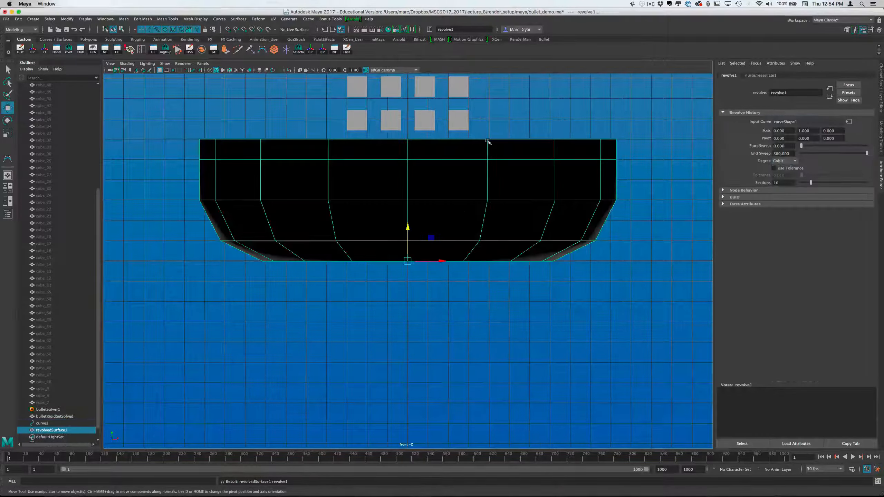
Reverse the normals of the revolved bowl in the perspective view
click(482, 182)
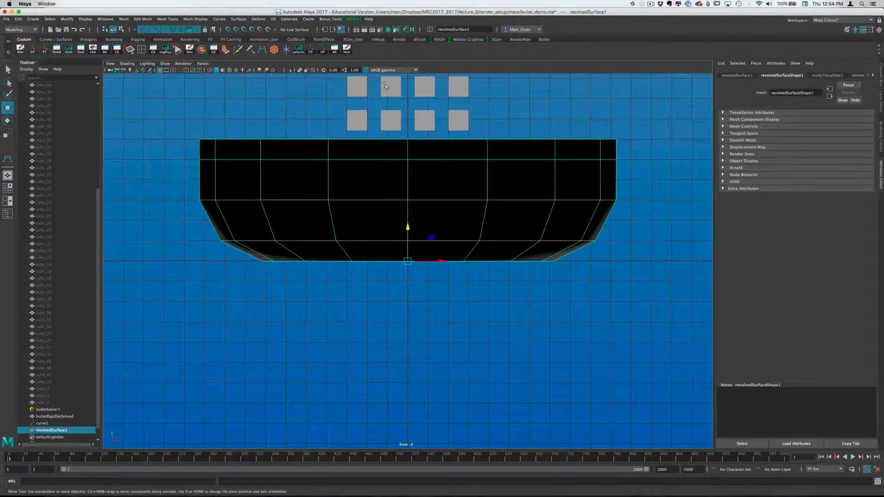
key(space)
key(space)
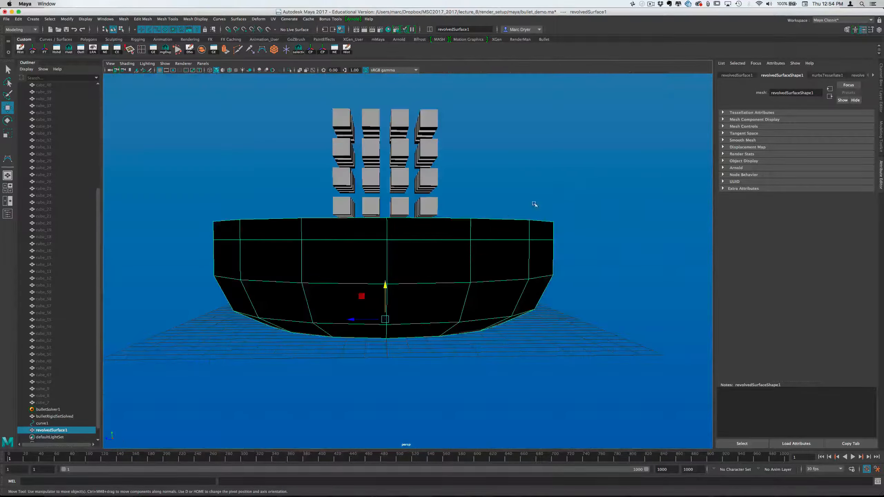
alt+drag(533, 203, 503, 234)
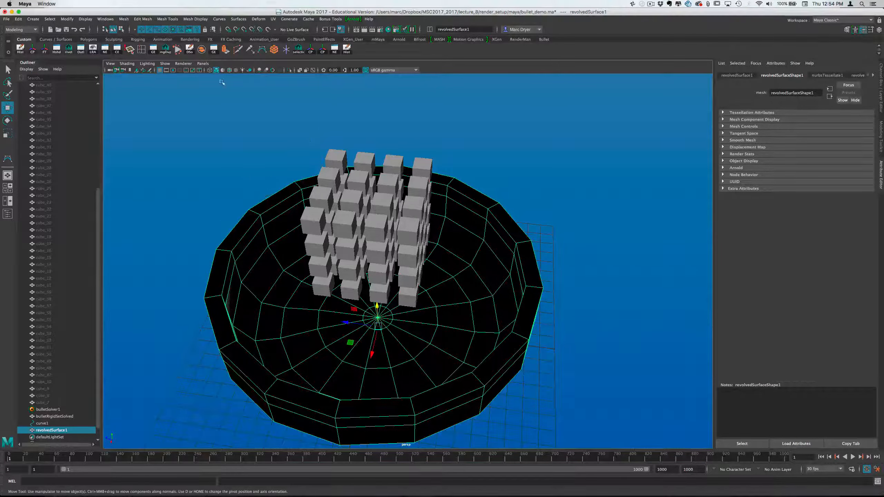
click(195, 19)
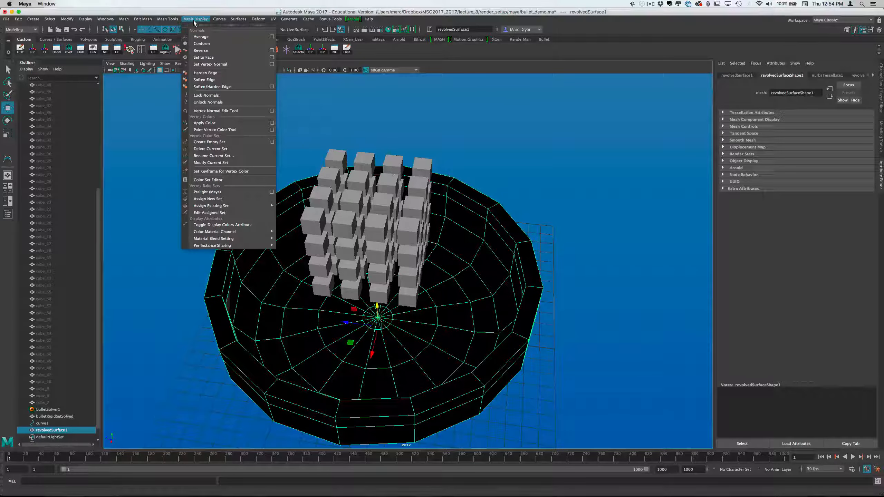
click(201, 50)
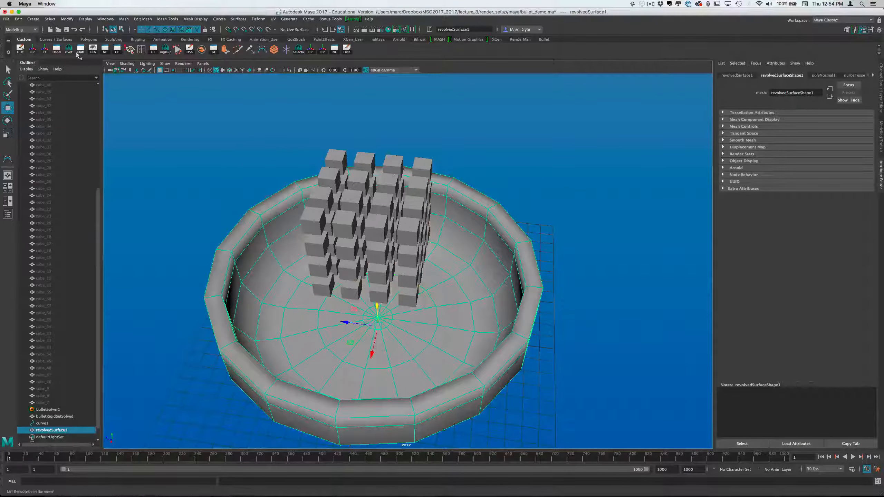
Delete the bowl's construction history and freeze its transformations, dismissing the calendar reminder
click(21, 50)
click(45, 51)
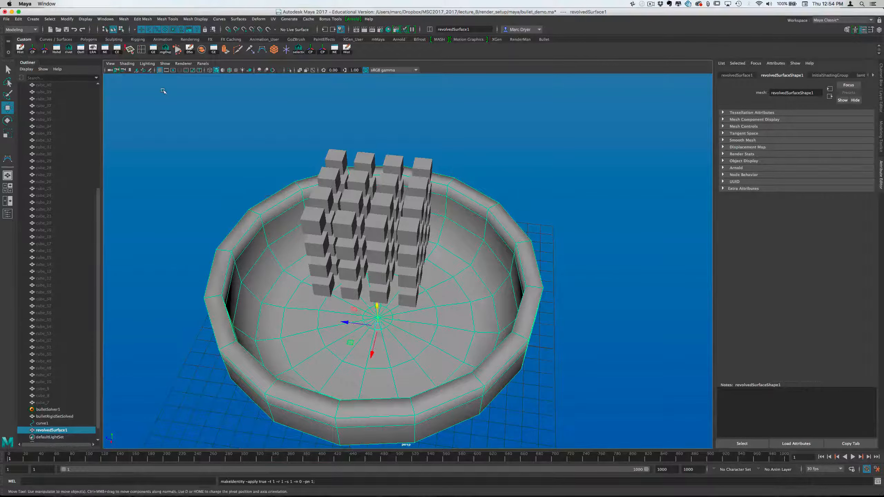
alt+drag(154, 128, 166, 118)
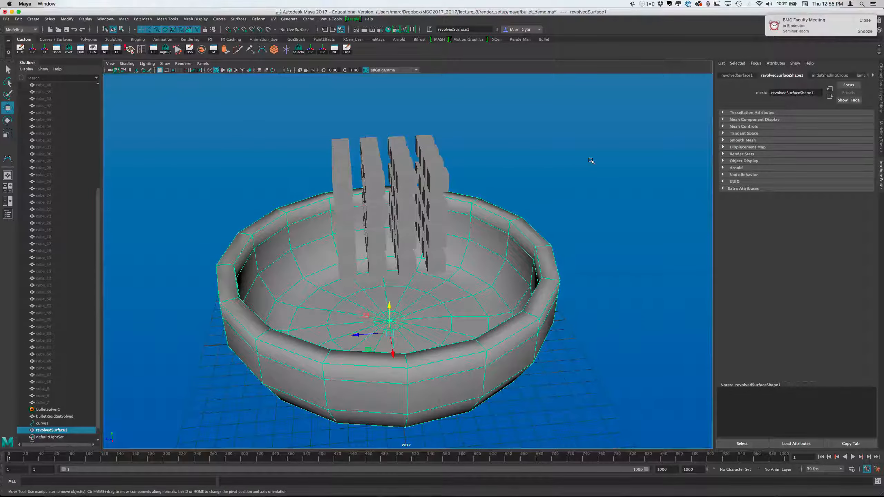
click(864, 31)
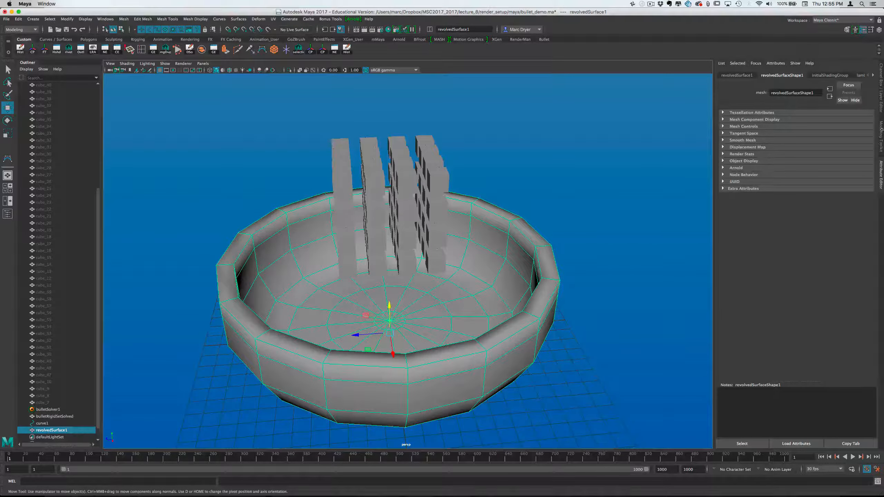
Smooth the bowl mesh with 2 divisions
click(882, 136)
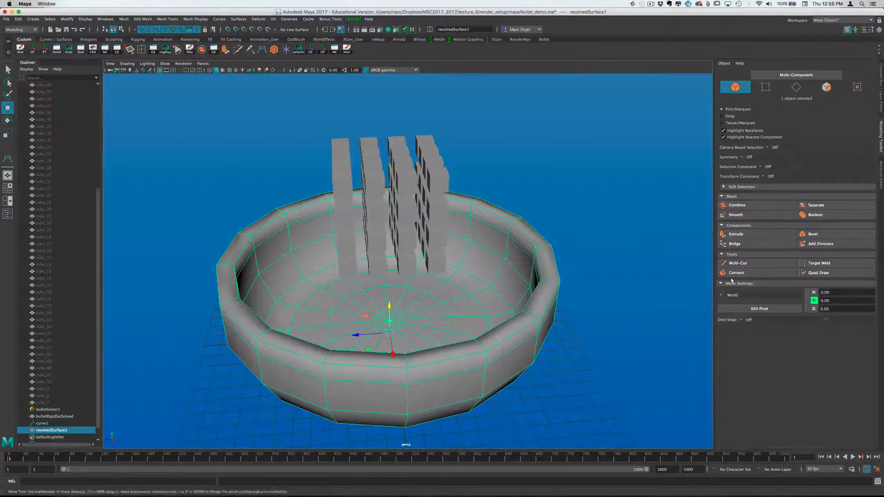
click(736, 214)
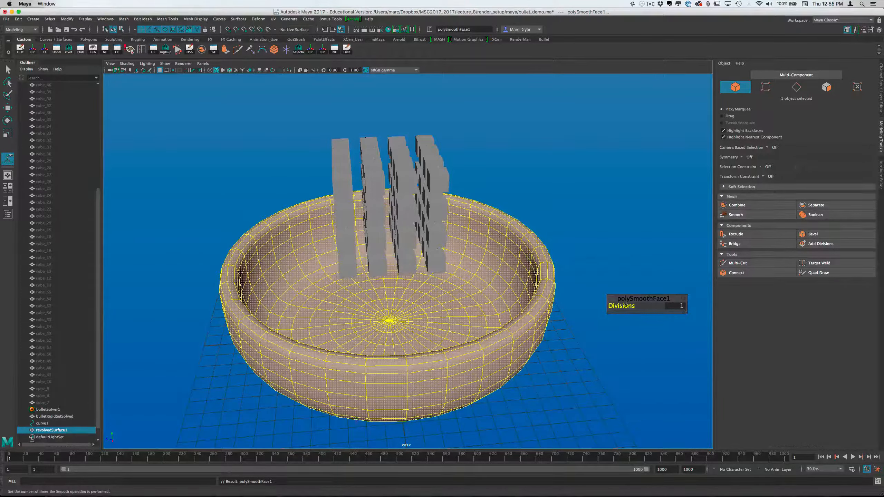
drag(625, 304, 630, 305)
alt+drag(593, 262, 571, 248)
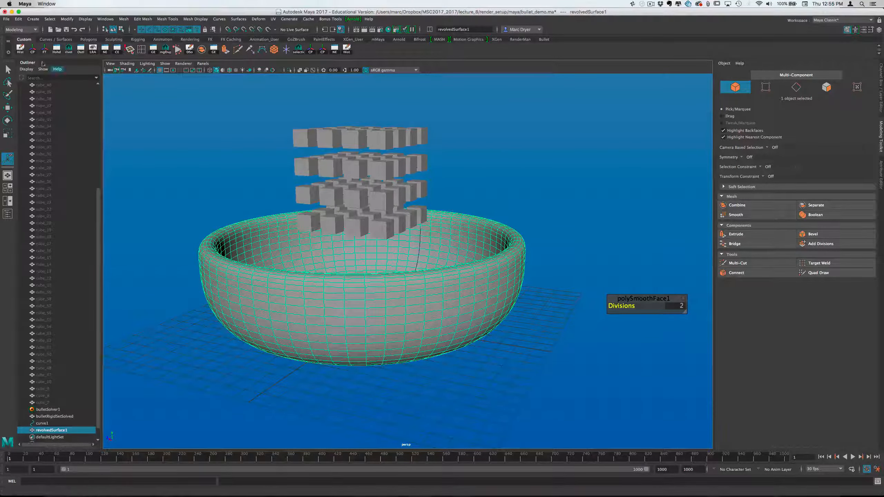
key(f)
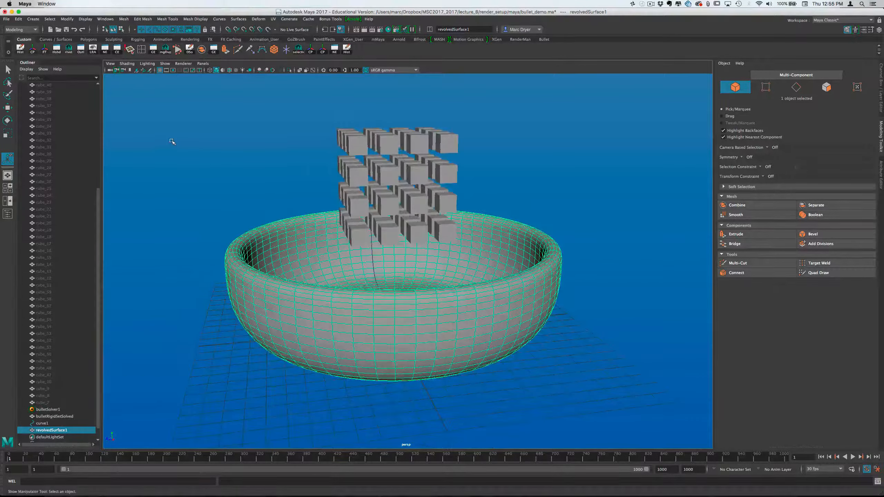
key(super+s)
alt+drag(270, 257, 271, 247)
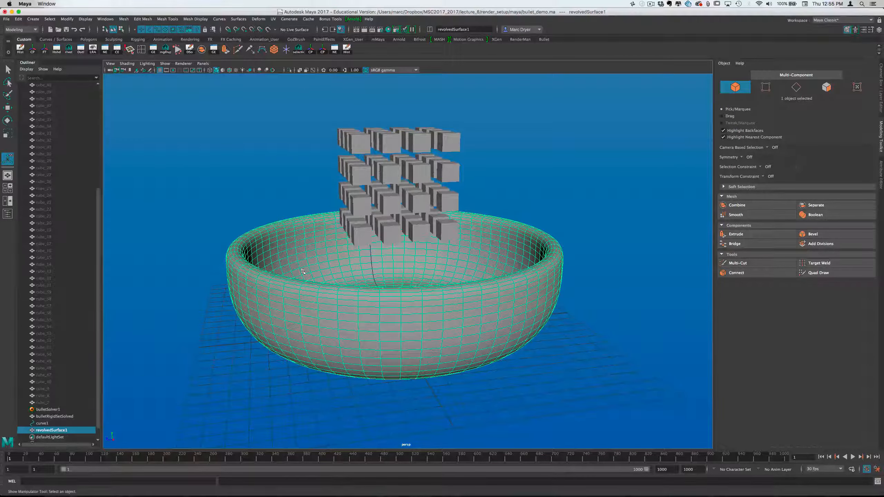
key(ctrl+F10)
alt+right_drag(500, 252, 417, 240)
drag(229, 221, 277, 262)
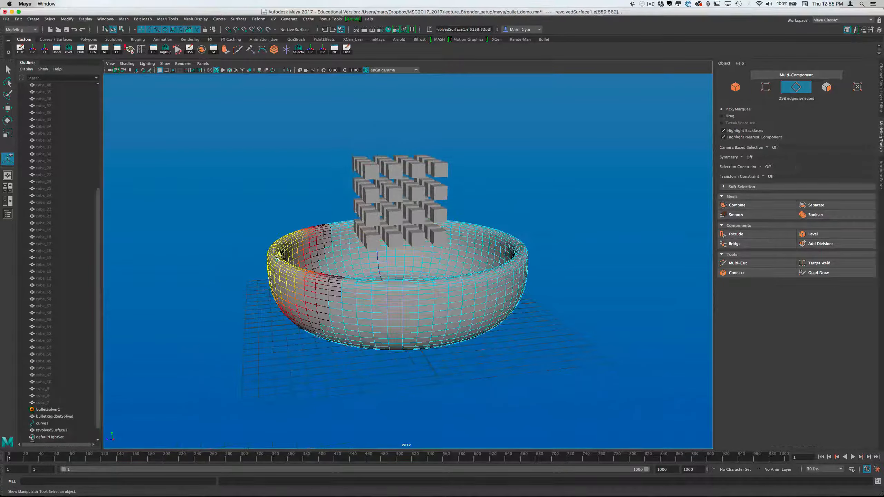
right_click(276, 258)
click(310, 248)
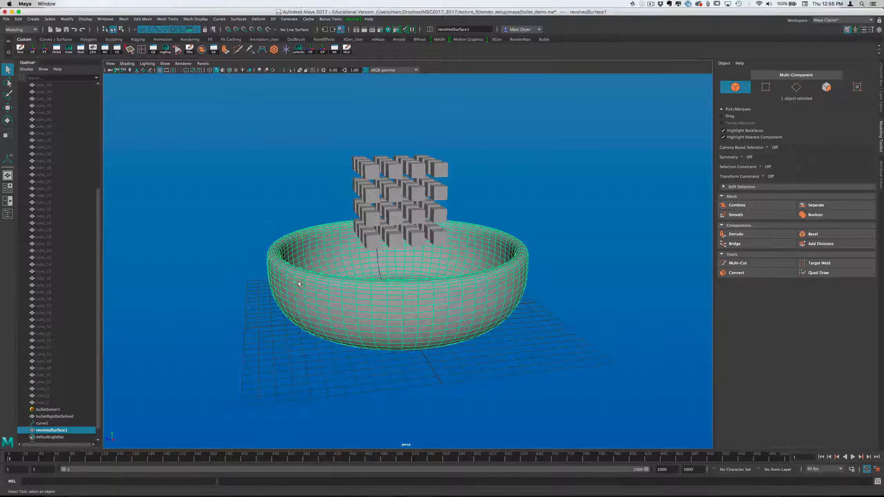
Make the bowl a passive Bullet rigid body using the default creation options, with a box collider and static body type
mouse_move(298, 283)
alt+mouse_down()
mouse_move(314, 289)
mouse_move(320, 306)
mouse_move(327, 277)
mouse_move(324, 307)
mouse_move(314, 272)
mouse_move(312, 283)
alt+mouse_up()
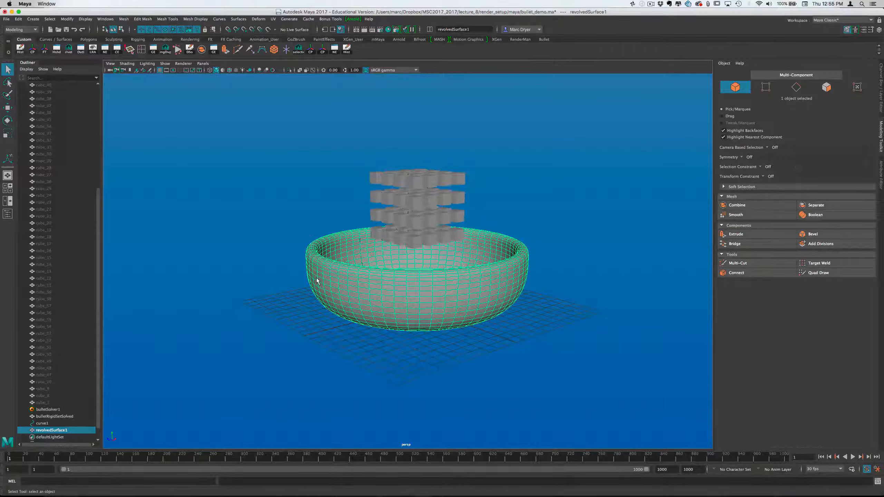
click(21, 30)
click(24, 59)
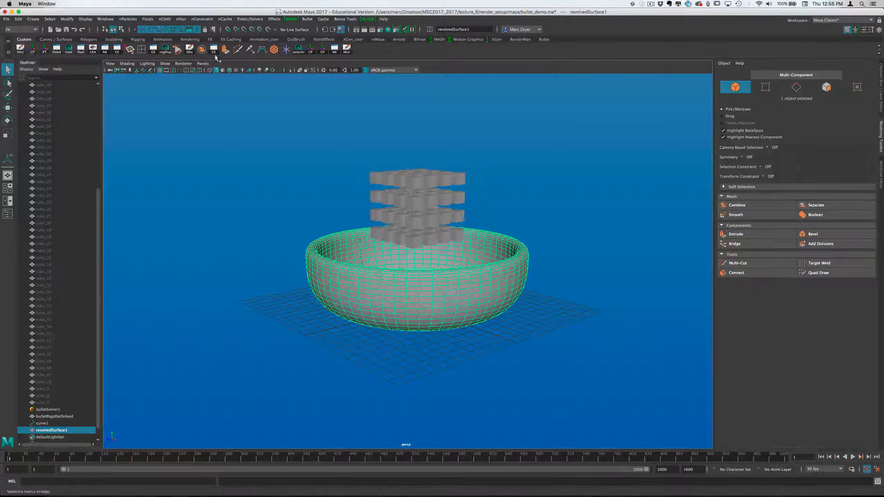
click(307, 19)
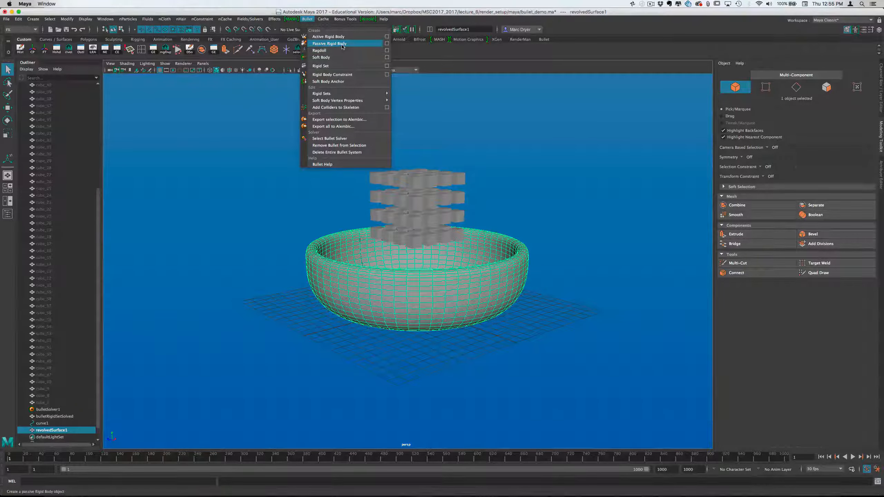
click(387, 44)
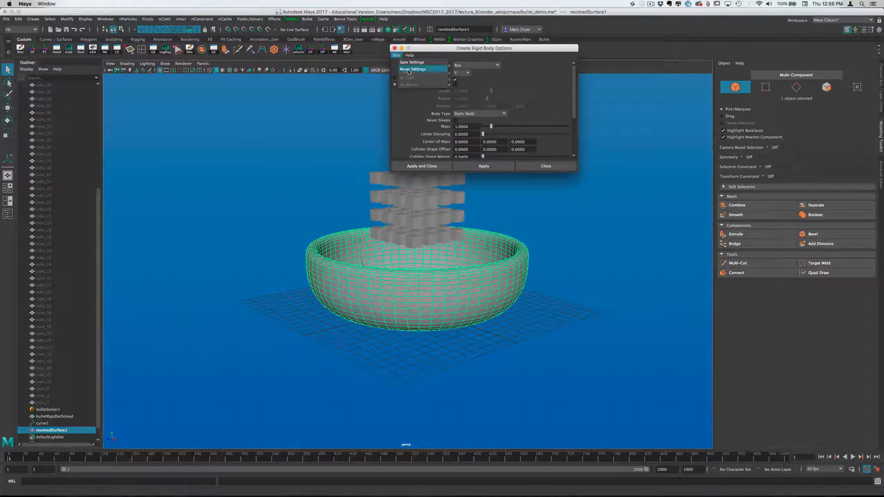
click(431, 165)
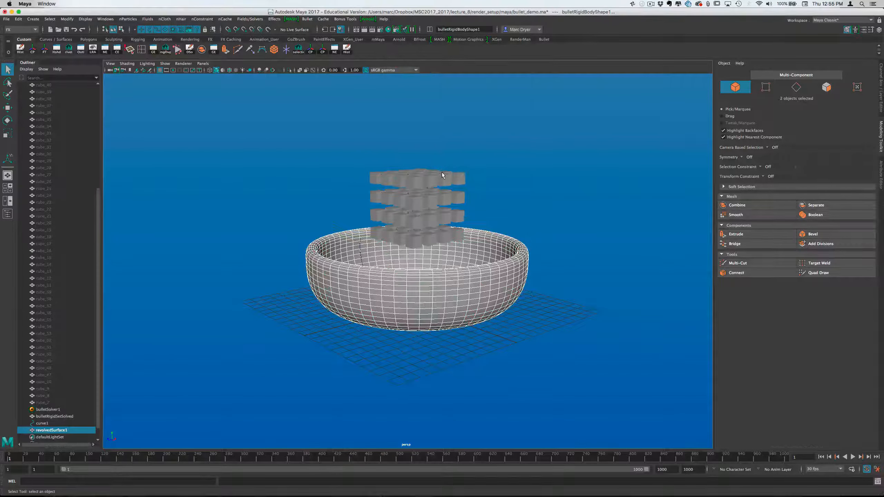
Play the simulation from frame 1 to about frame 106 to check how the cubes collide with the bowl
click(580, 337)
click(512, 301)
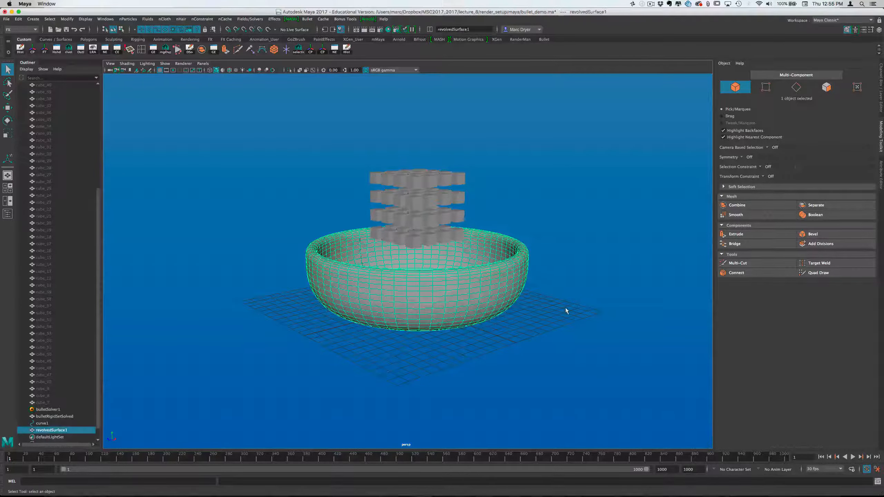
alt+drag(571, 303, 568, 316)
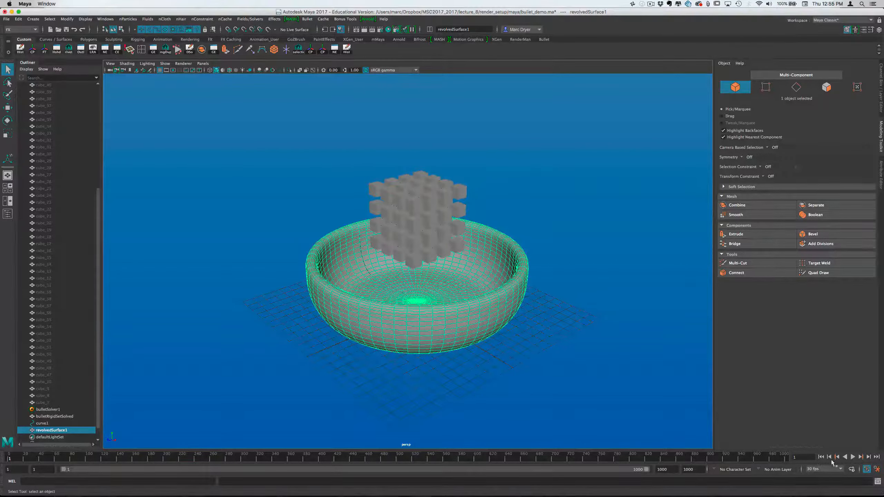
click(852, 457)
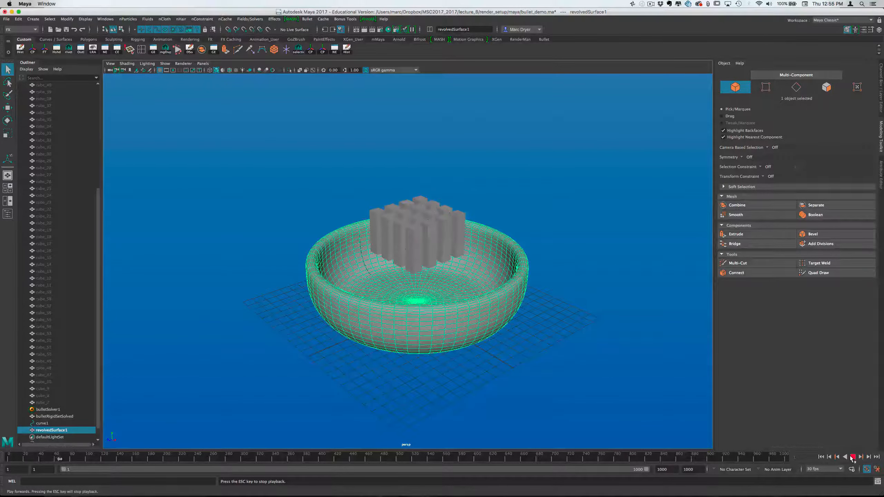
click(852, 457)
alt+drag(552, 358, 588, 360)
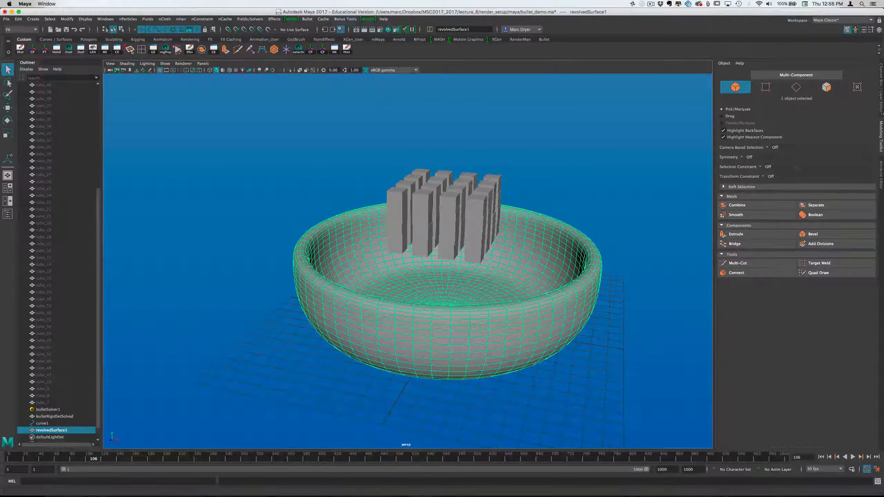
Review the bowl's Bullet rigid body attributes and set its collider shape type to mesh (static only)
click(881, 88)
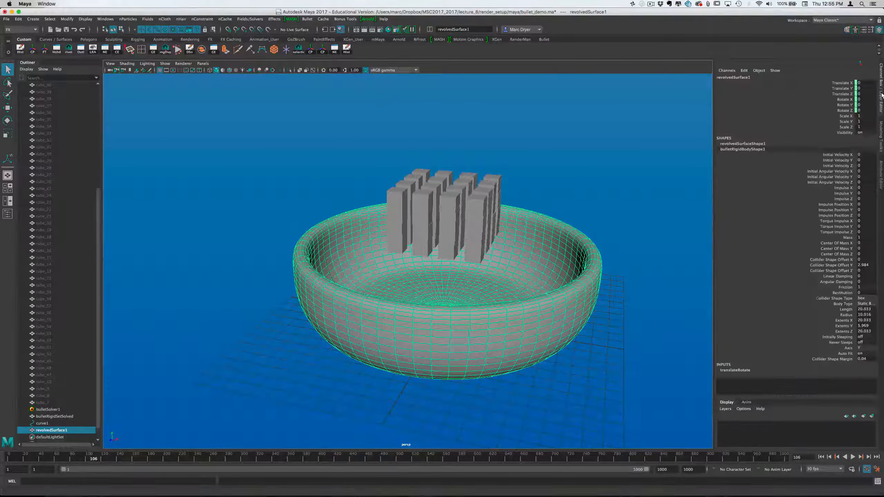
click(882, 180)
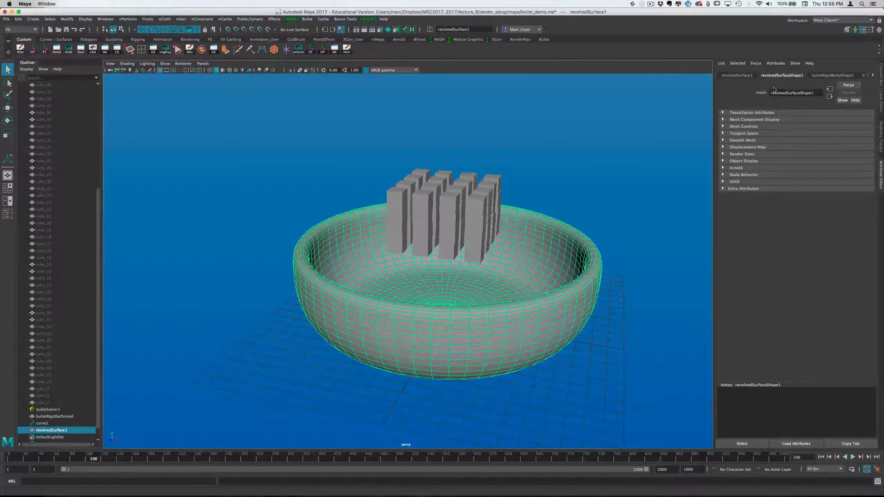
click(832, 76)
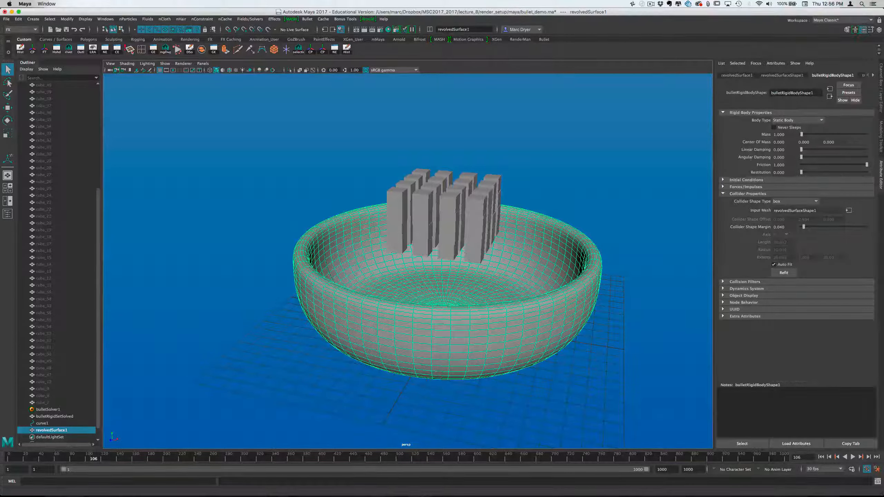
click(749, 180)
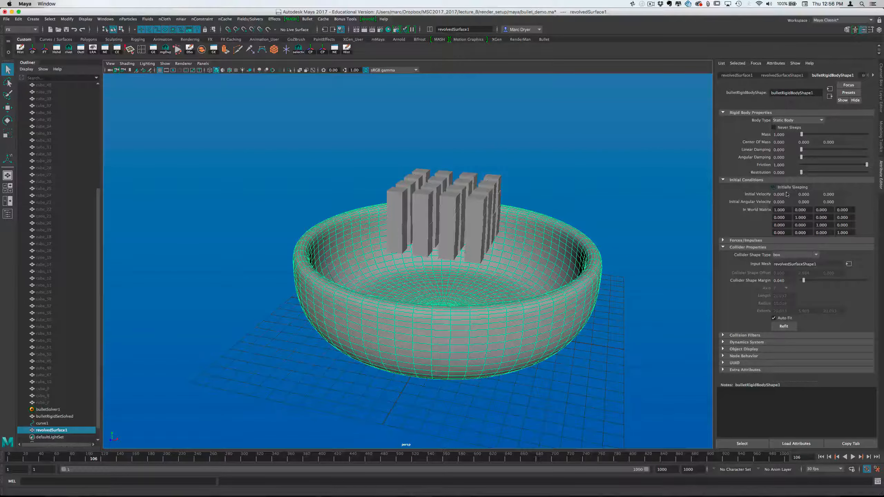
click(753, 181)
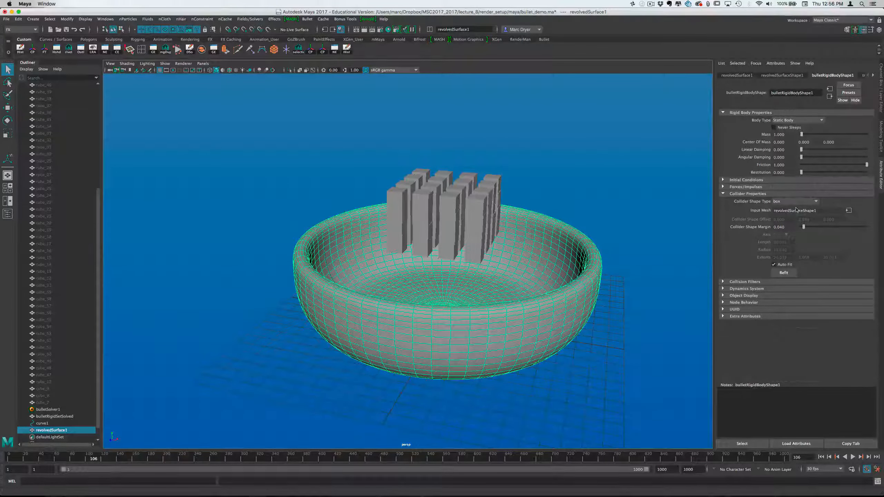
click(744, 187)
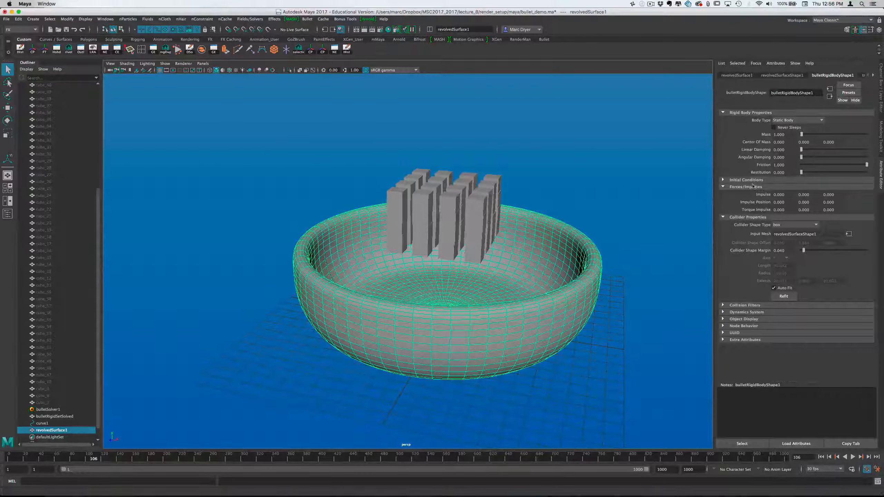
click(751, 188)
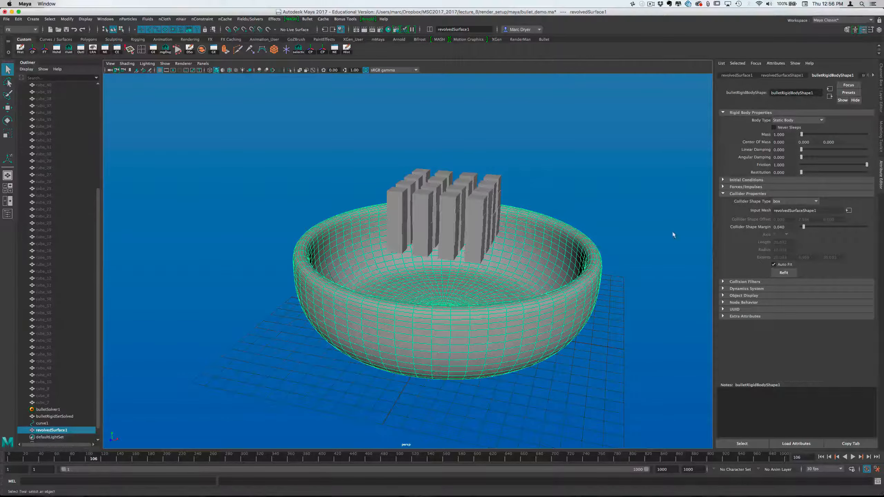
alt+drag(673, 233, 613, 223)
alt+drag(500, 351, 517, 312)
click(782, 203)
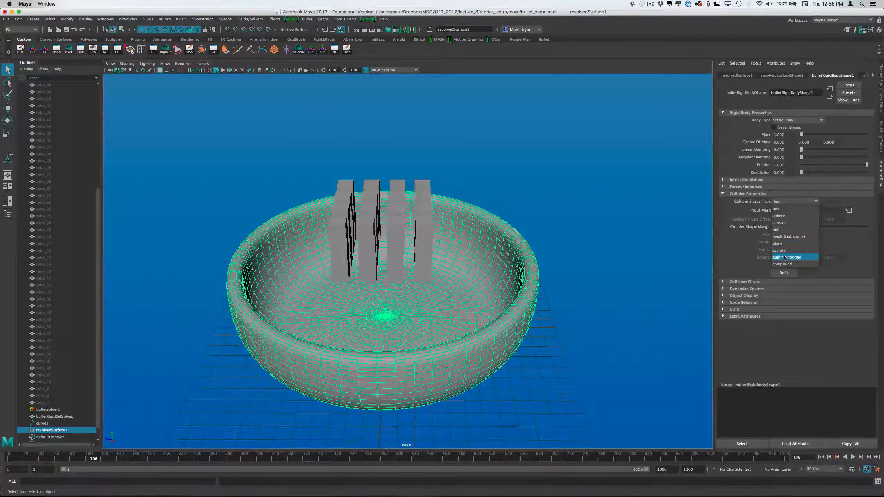
click(795, 237)
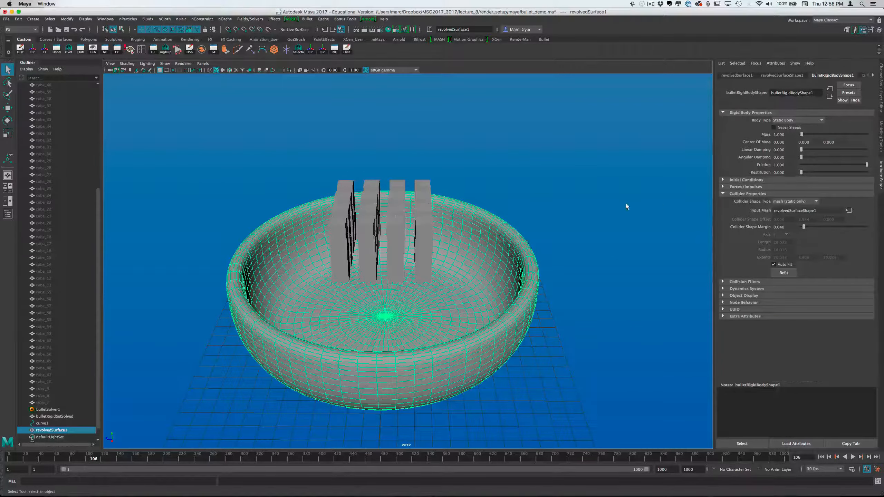
Play the simulation from frame 1 to about frame 83 and inspect how the cubes land in the bowl
alt+drag(626, 207, 550, 198)
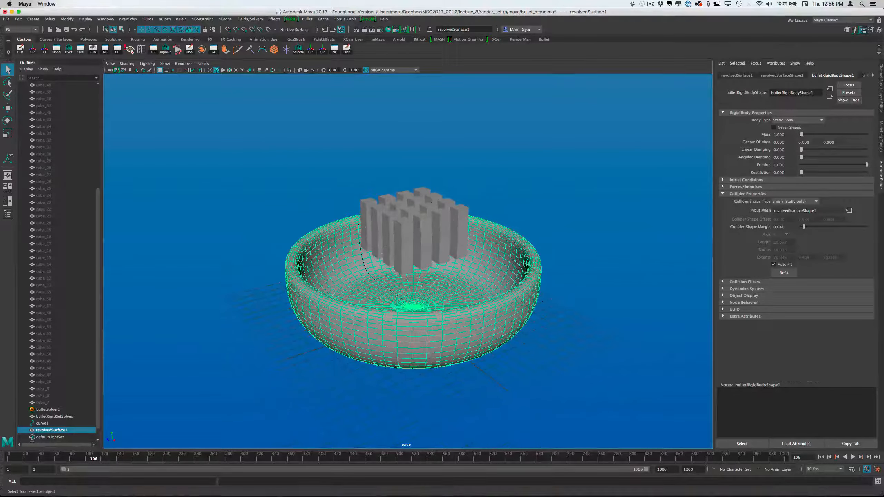
click(821, 457)
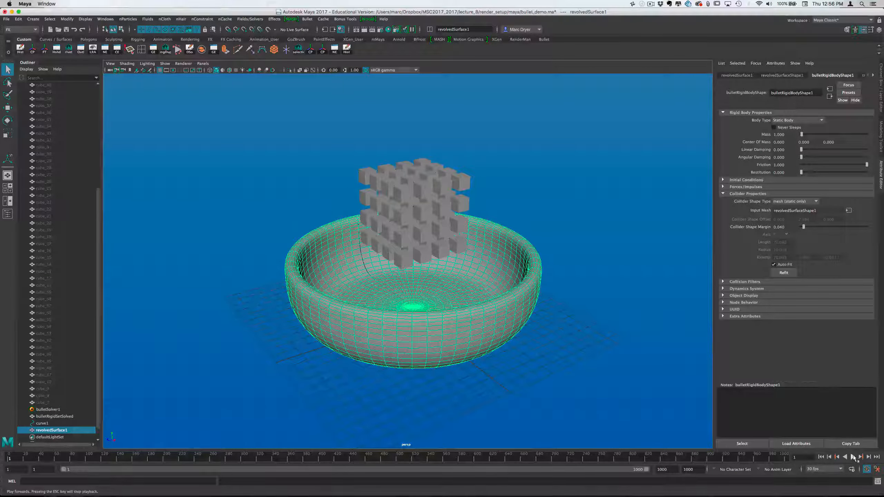
click(853, 457)
alt+drag(612, 369, 554, 361)
alt+right_drag(492, 349, 518, 347)
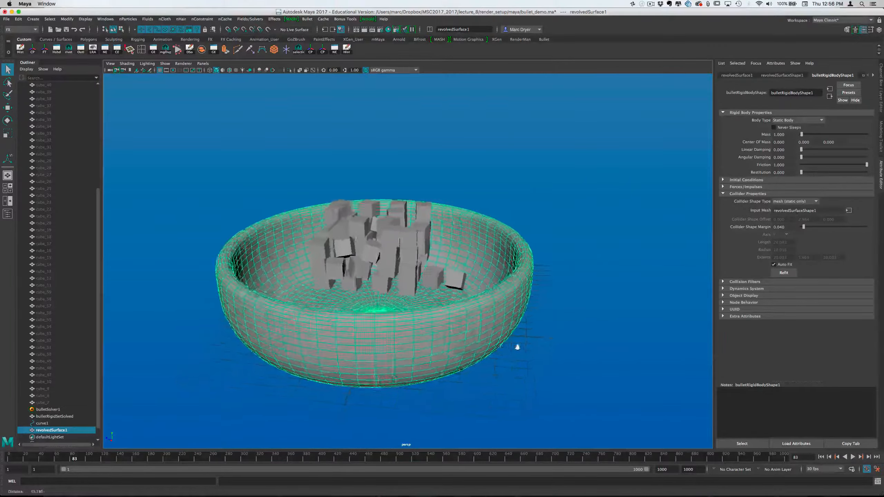
alt+drag(518, 347, 596, 330)
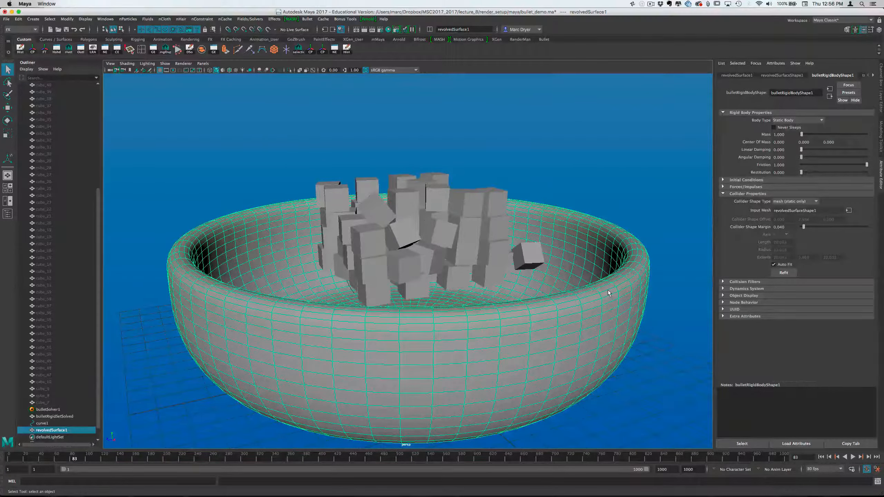
alt+drag(633, 256, 592, 275)
alt+right_drag(592, 275, 505, 275)
Replay the simulation from frame 1 to about frame 199 and examine the cubes in the bowl up close
click(821, 457)
click(852, 457)
click(853, 457)
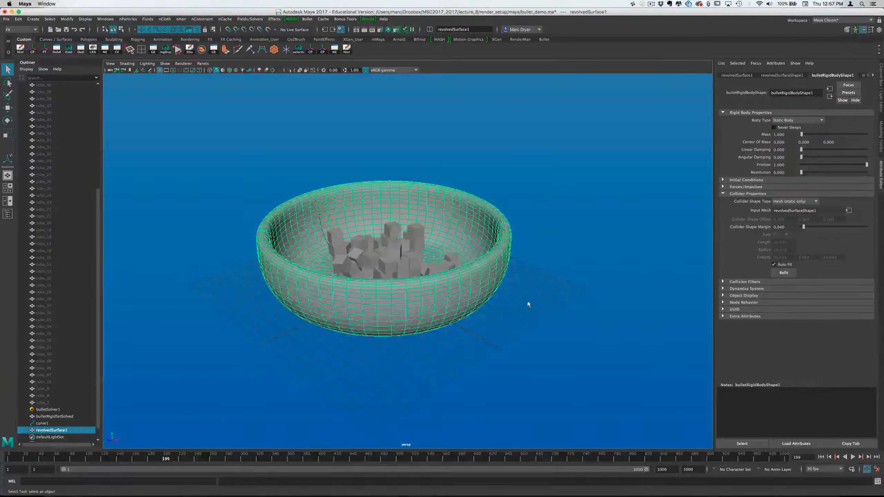
alt+drag(527, 304, 563, 306)
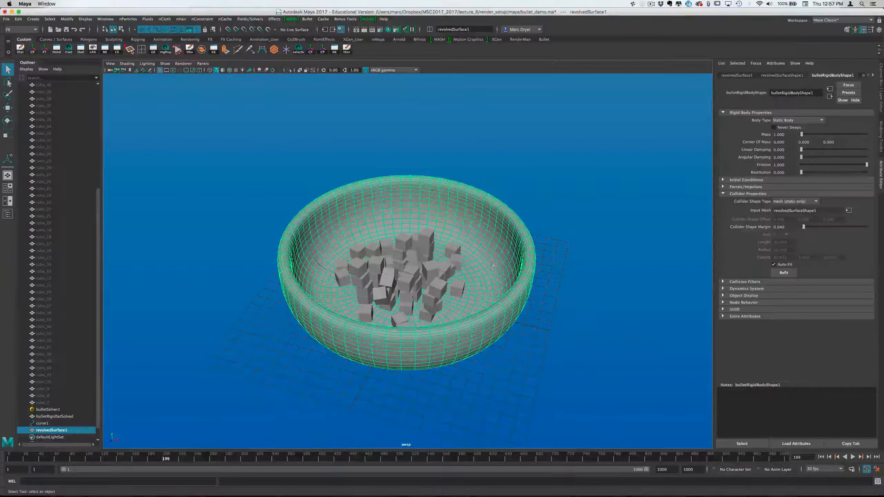
alt+right_drag(471, 256, 575, 260)
alt+middle_drag(503, 247, 502, 230)
alt+drag(503, 230, 492, 226)
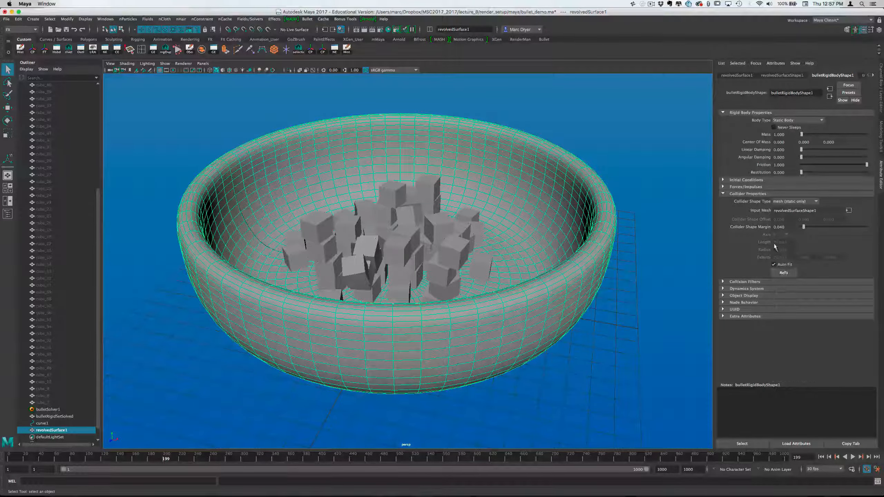
alt+drag(619, 279, 592, 263)
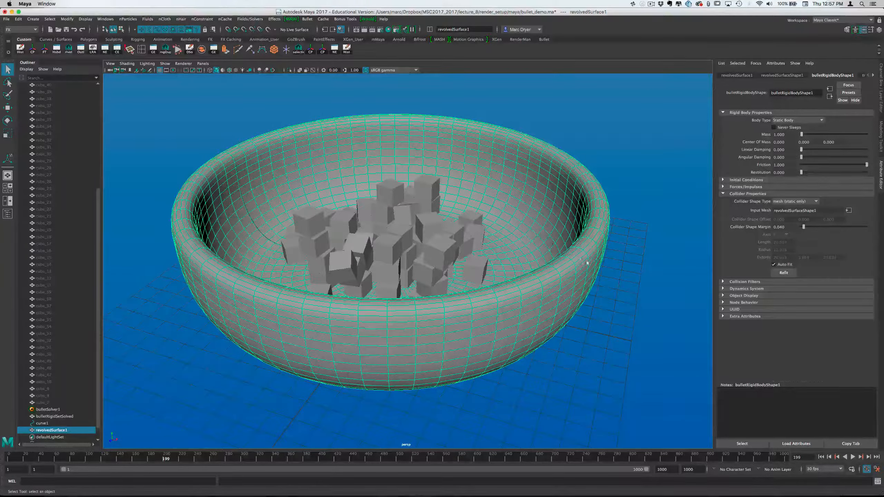
alt+right_drag(599, 291, 416, 296)
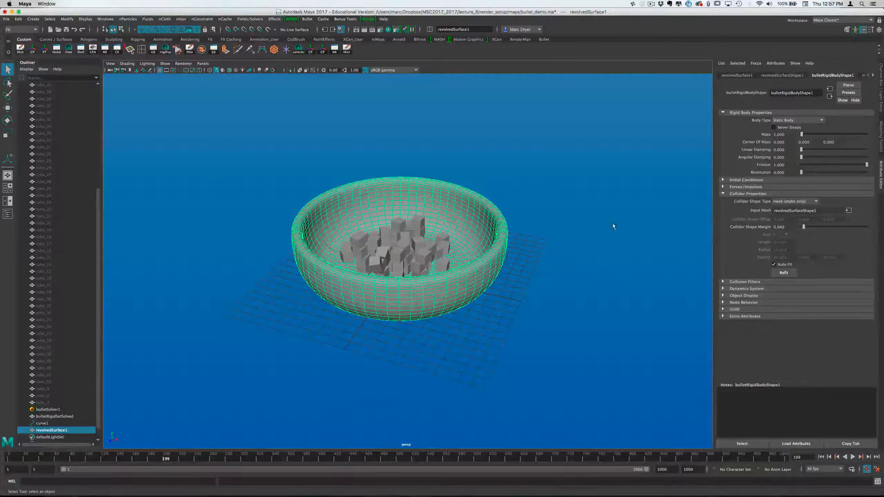
Change the bowl's rigid body type to Kinematic RigidBody
click(784, 121)
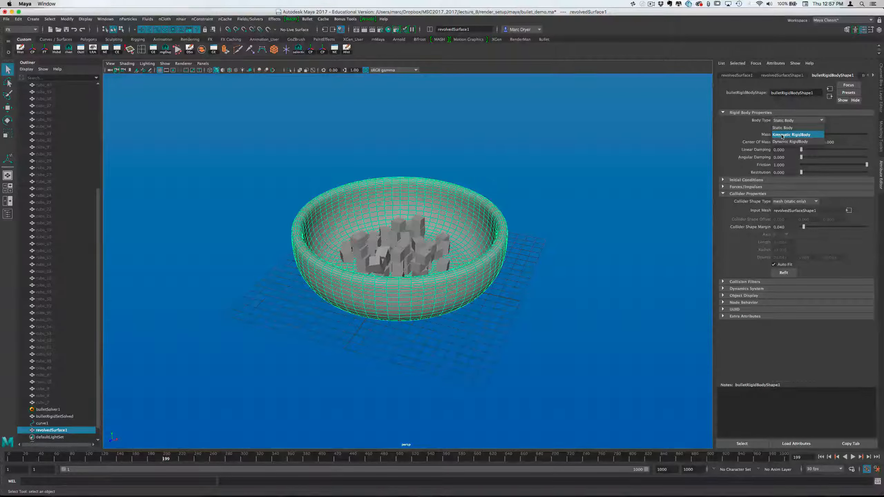
click(753, 129)
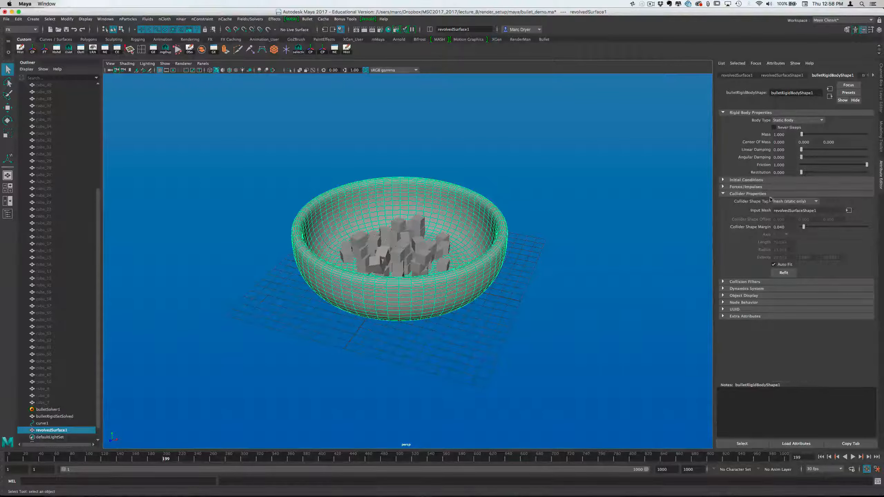
click(774, 121)
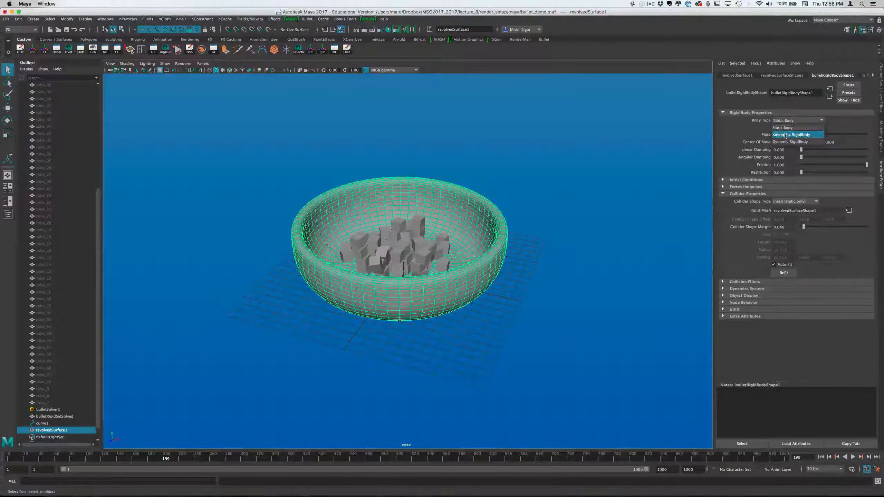
click(785, 135)
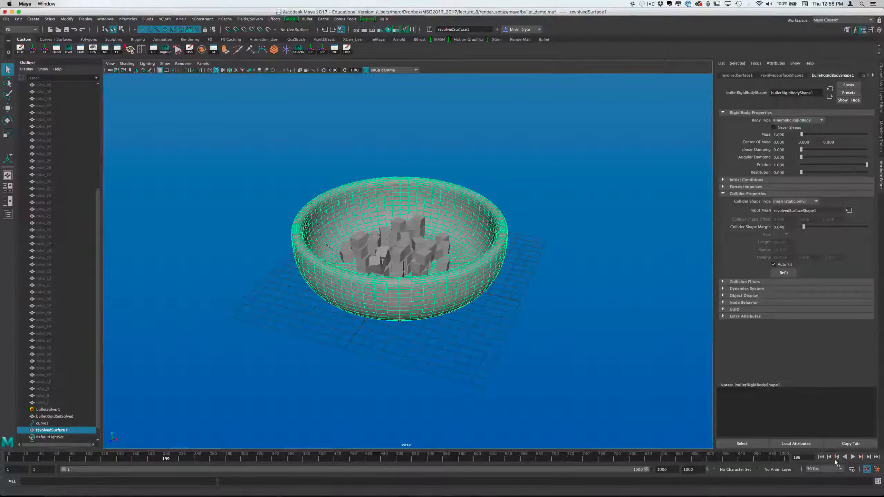
Play the simulation from frame 1 to about frame 487 to check the cubes against the kinematic bowl
click(822, 457)
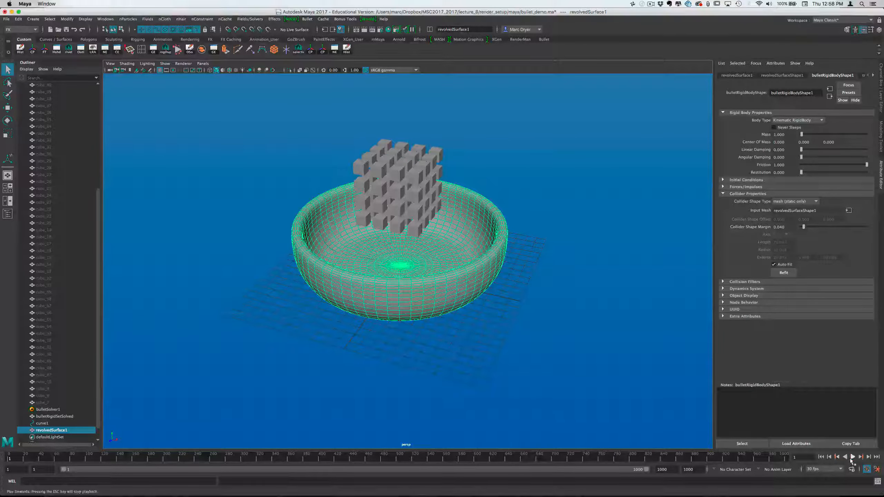
click(851, 460)
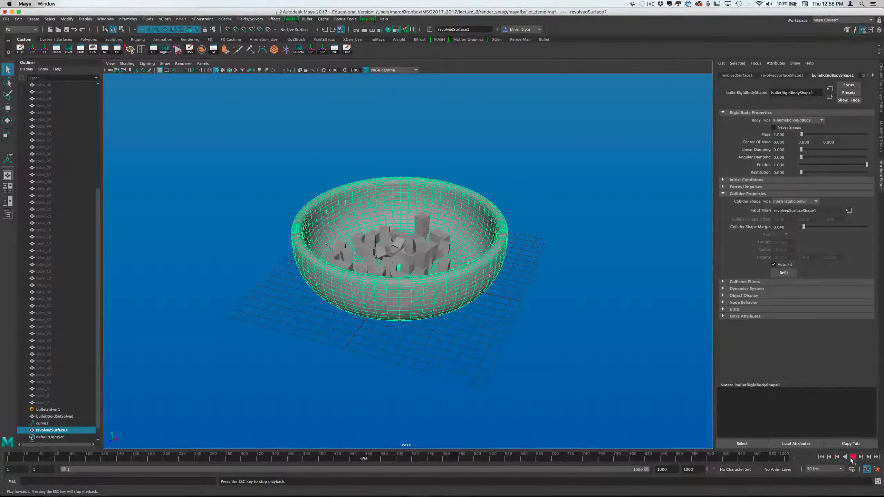
click(852, 458)
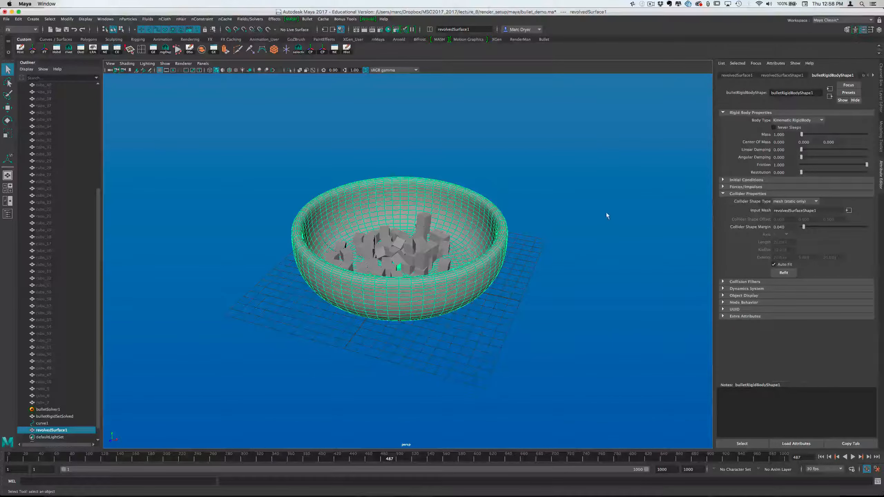
Key the bowl's Translate and Rotate X, Y and Z channels at frame 487
click(882, 89)
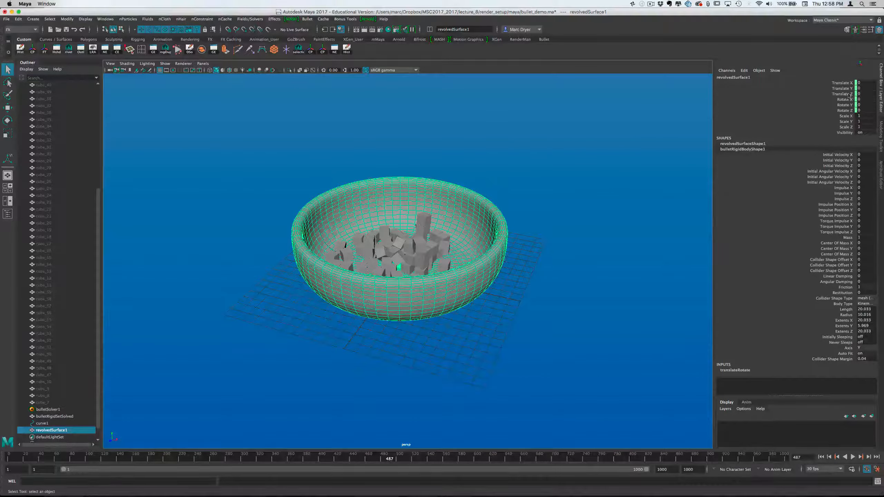
drag(846, 84, 847, 112)
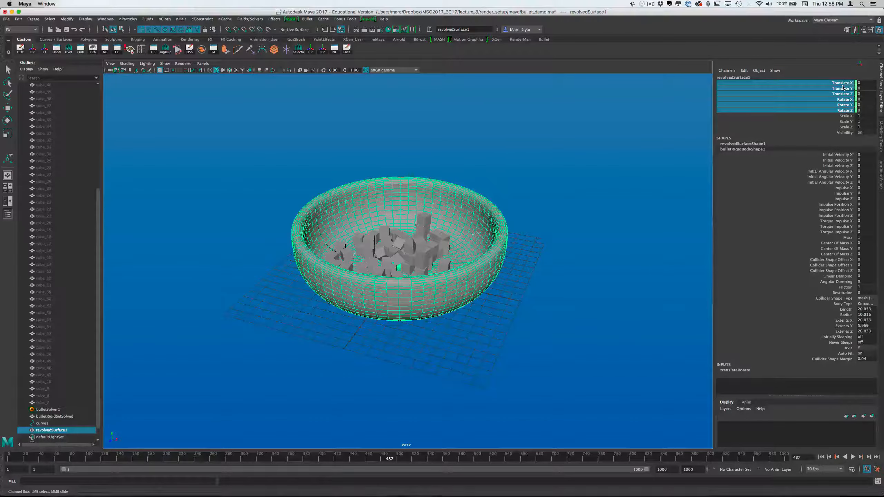
key(s)
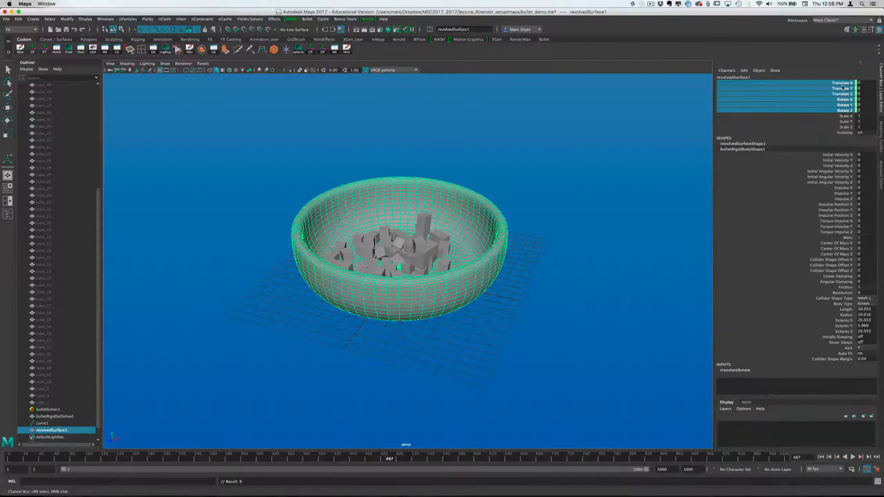
right_click(843, 87)
click(842, 94)
Advance the simulation to frame 599 and raise the bowl to about 13.96 in Translate Y
click(853, 457)
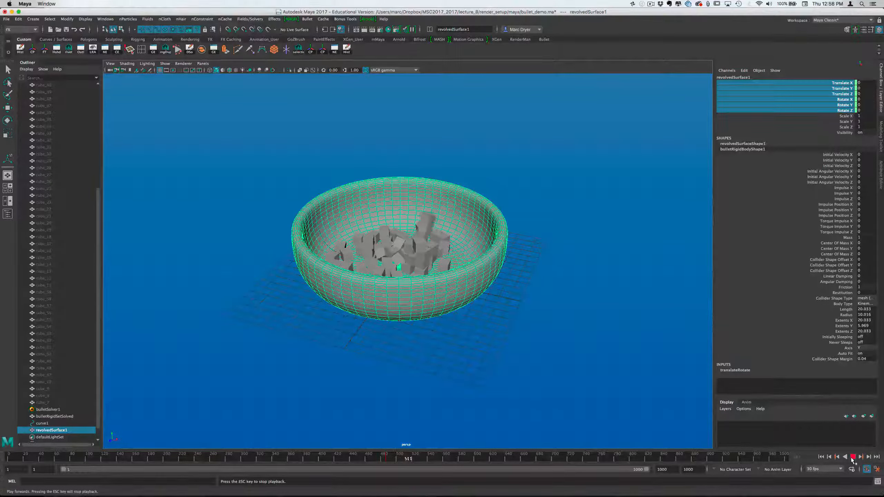
click(853, 457)
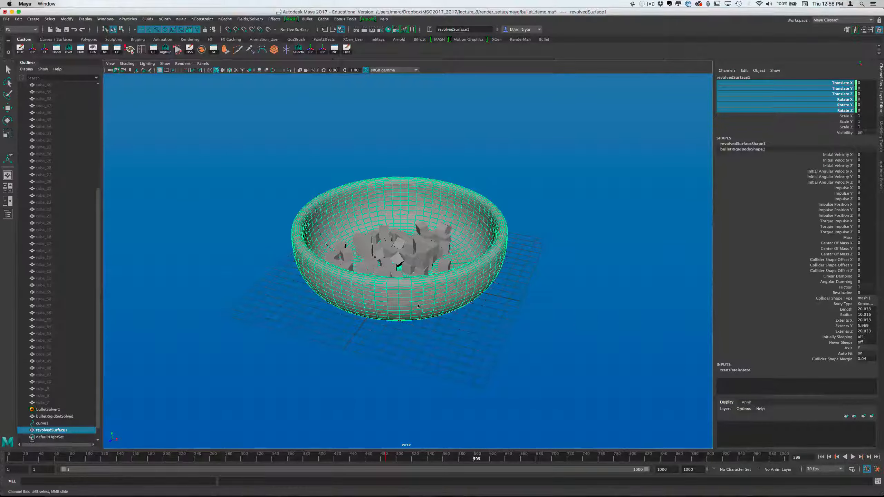
key(w)
drag(400, 252, 396, 137)
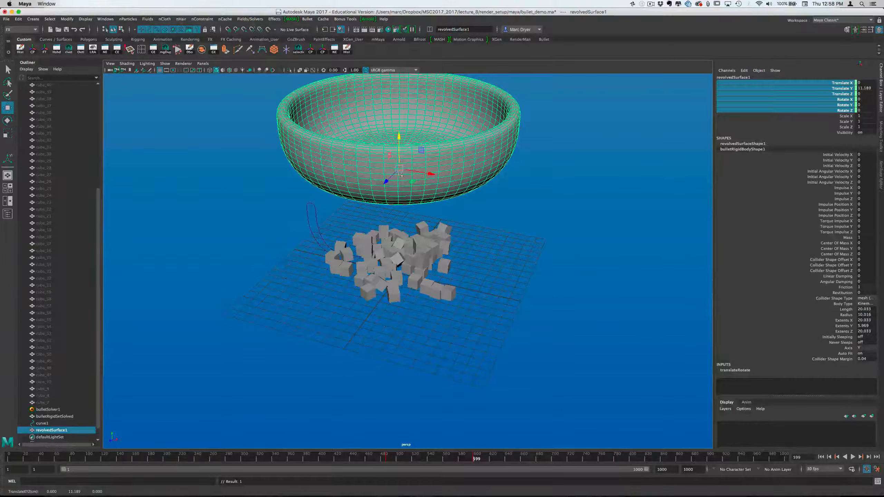
scroll(472, 251, down, 4)
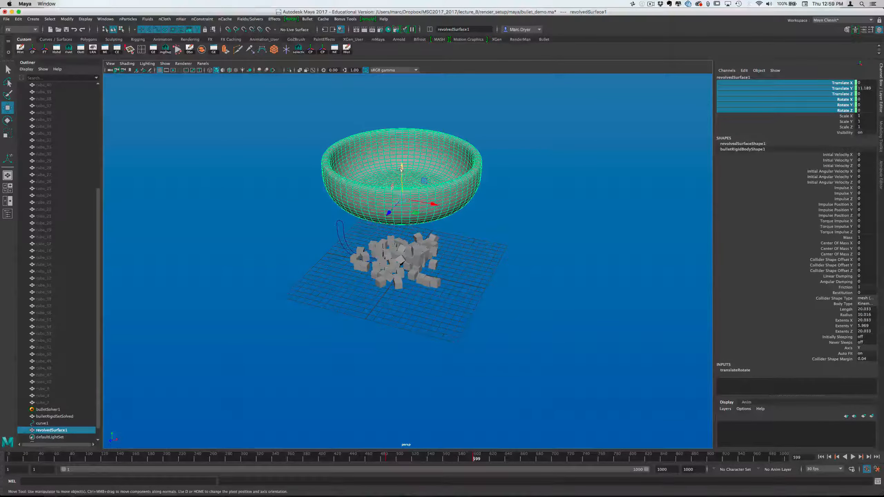
drag(399, 169, 401, 150)
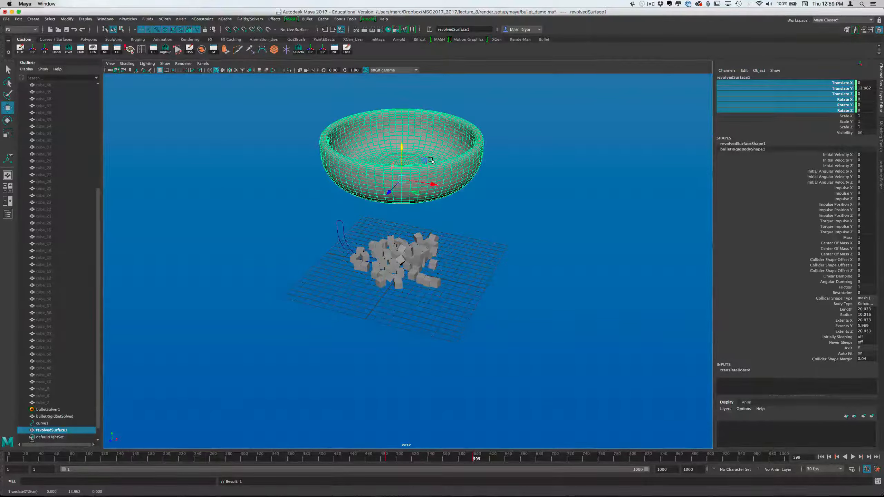
Tip the bowl over to about -132 in Rotate Z and raise it to about 25.2 in Translate Y
key(e)
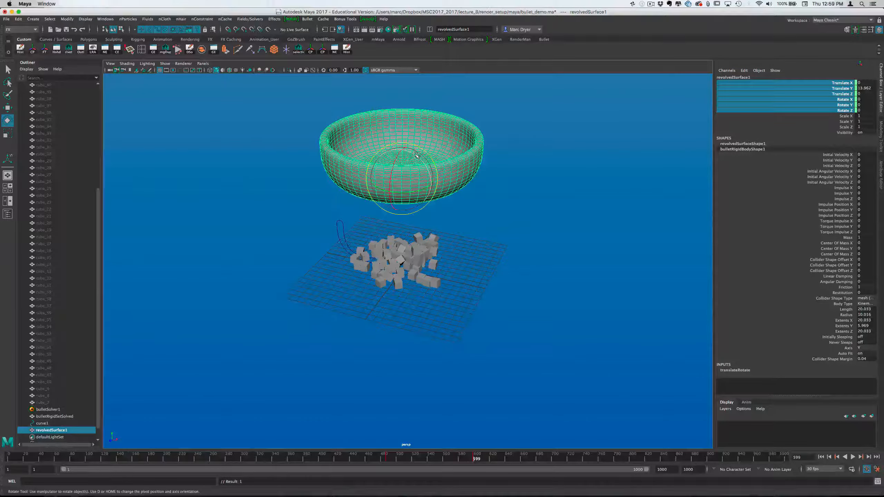
drag(419, 157, 413, 242)
key(w)
drag(403, 151, 398, 64)
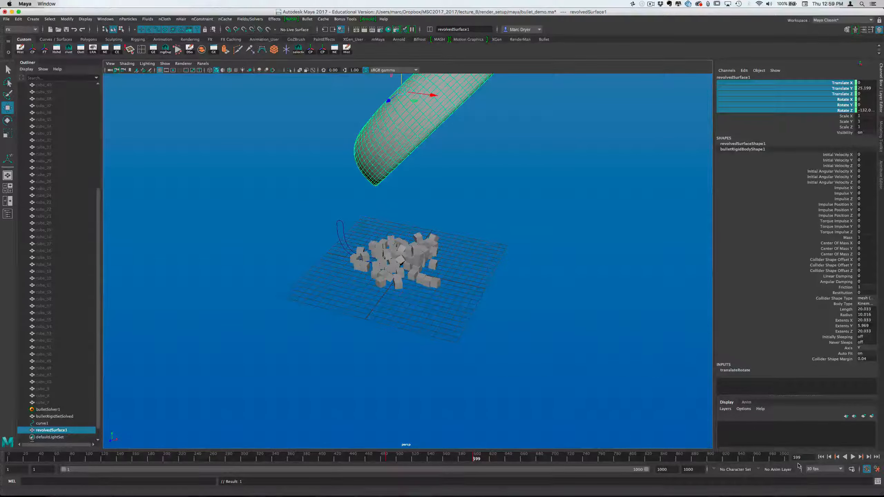
Play the simulation from frame 1 to frame 884 and inspect how the cubes spill from the tipped bowl
click(821, 458)
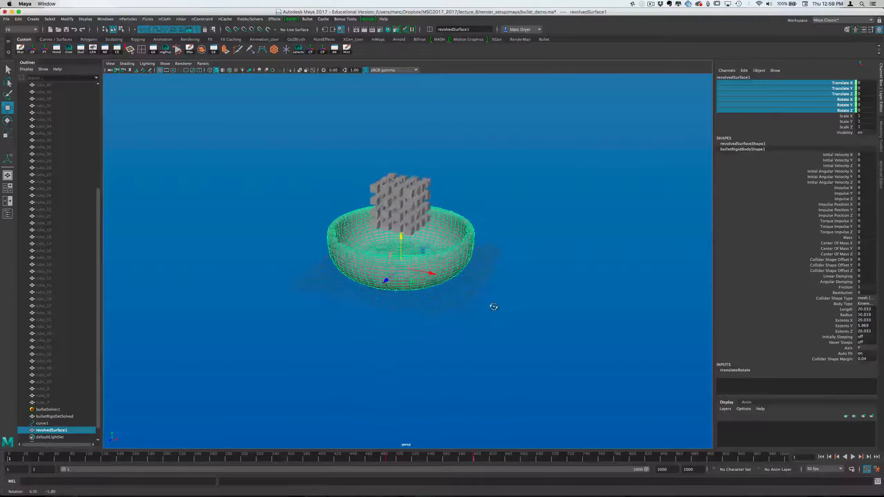
click(476, 309)
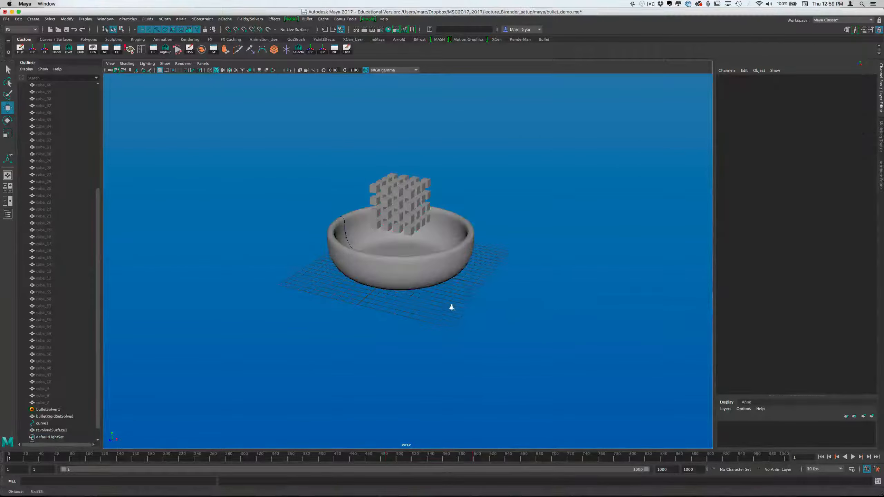
alt+right_drag(450, 306, 602, 340)
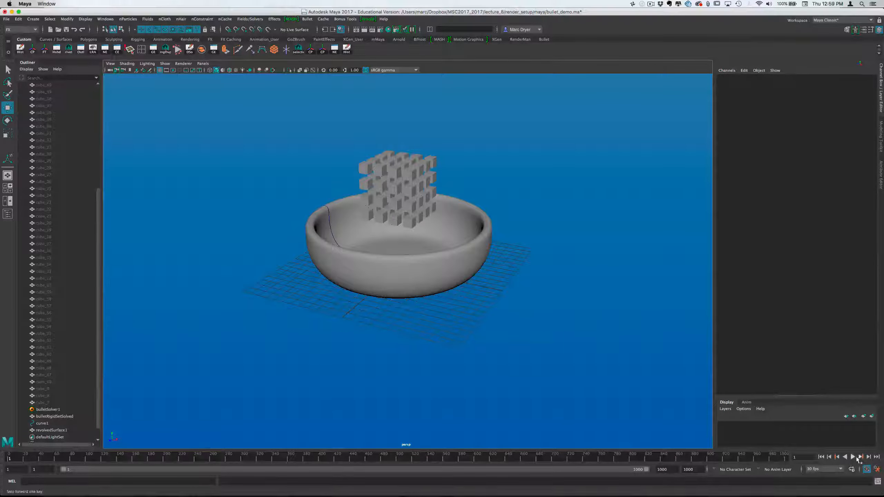
click(853, 457)
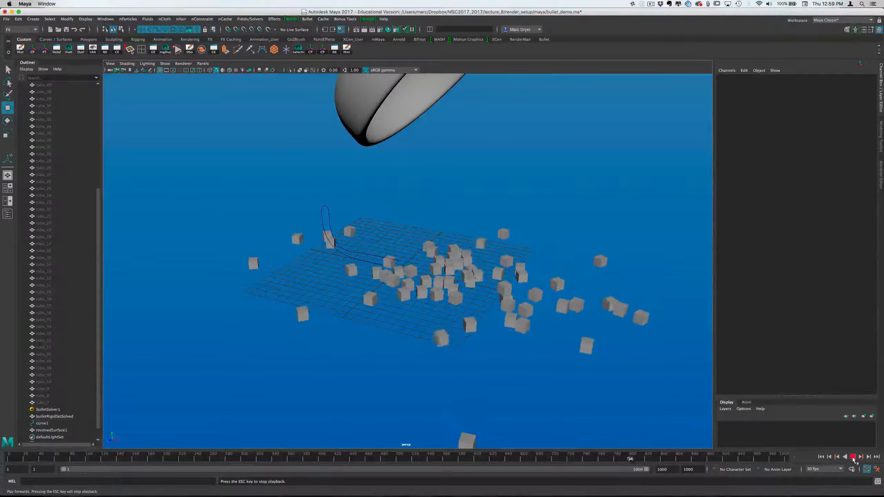
click(852, 459)
alt+drag(556, 419, 533, 405)
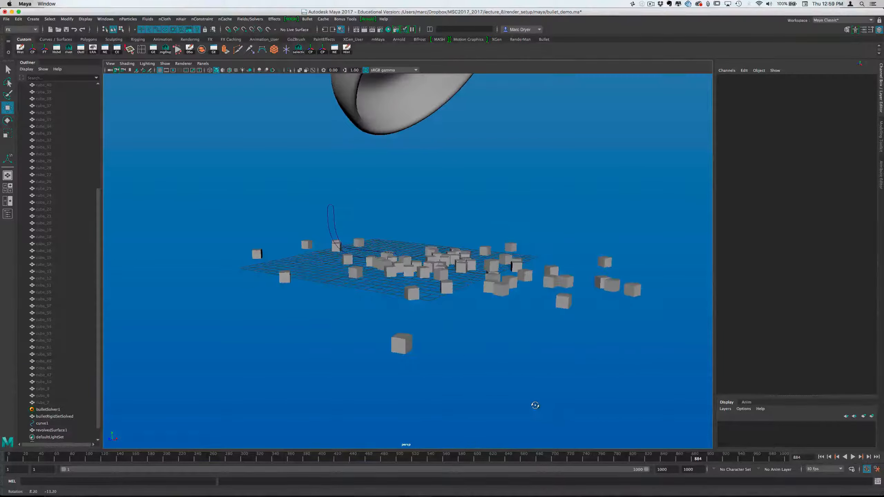
alt+drag(413, 288, 523, 351)
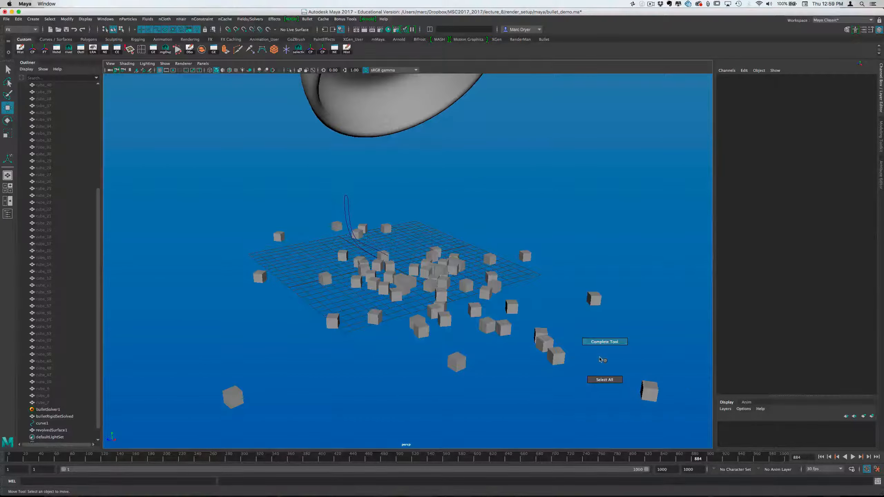
alt+right_drag(606, 361, 522, 348)
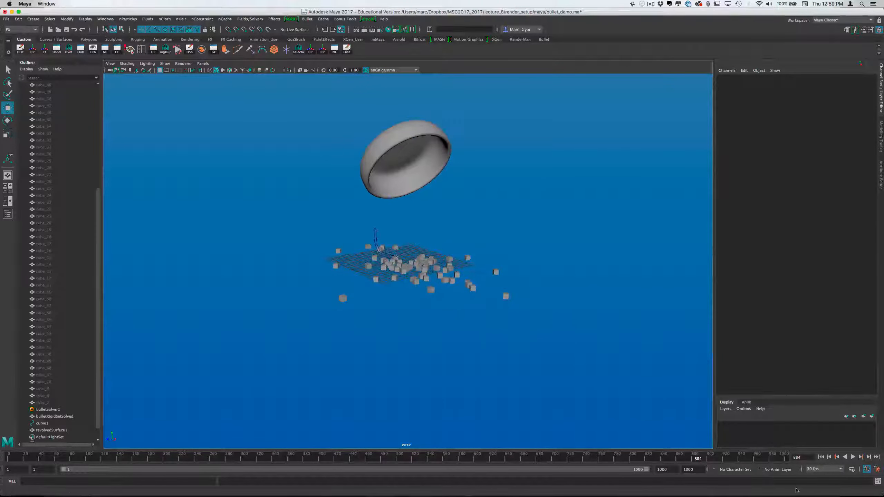
Replay the simulation from the start, return to frame 1 and save the scene
click(822, 457)
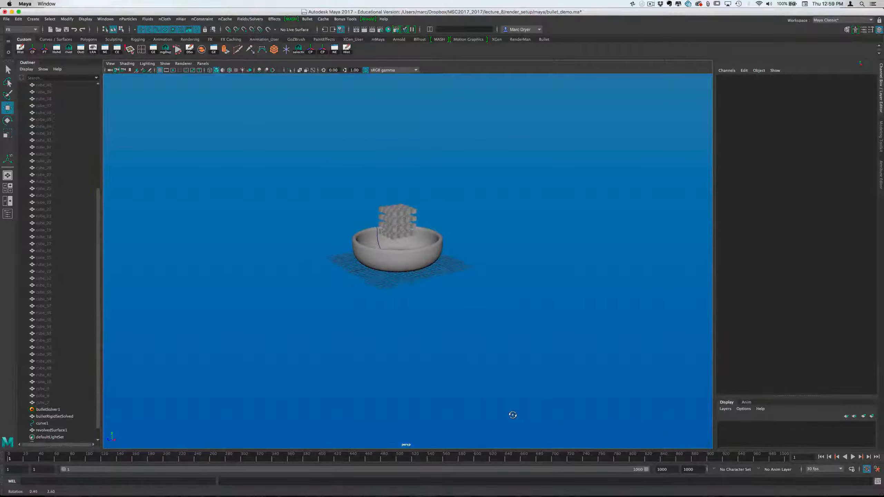
click(853, 457)
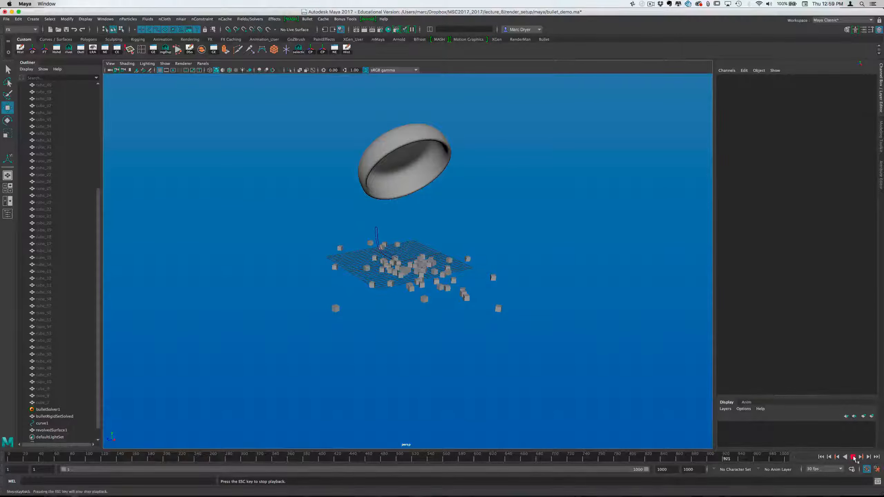
click(852, 456)
click(821, 457)
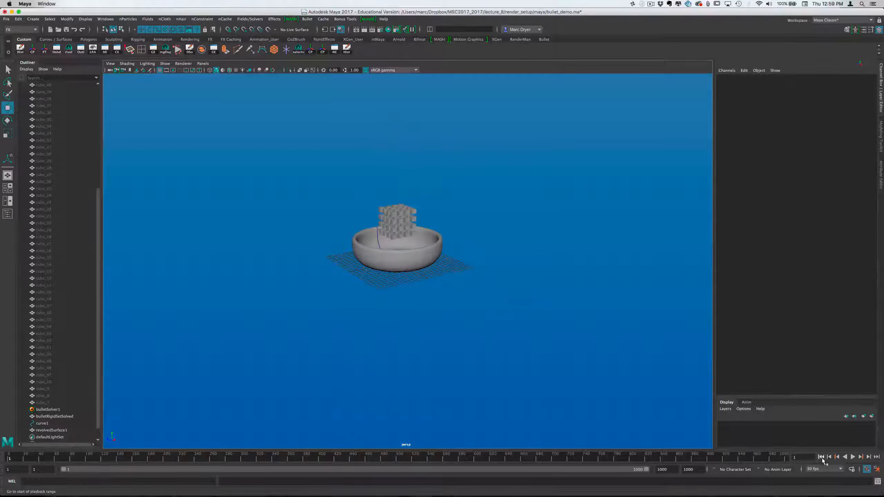
key(super+s)
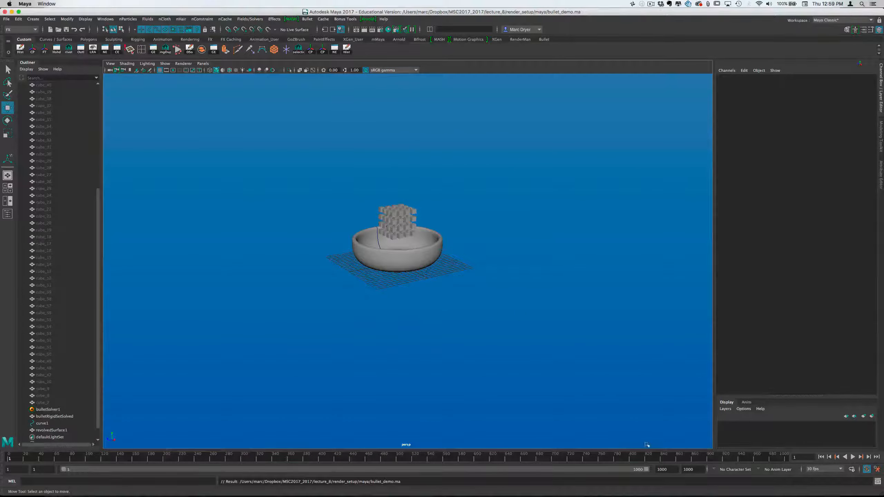
Play the simulation from frame 1 and stop at frame 182 with the cubes resting in the bowl
alt+right_drag(432, 401, 536, 381)
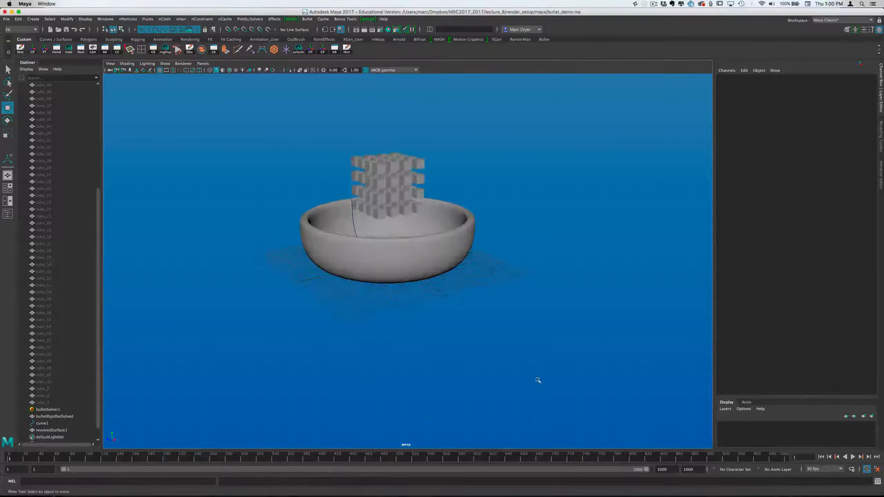
alt+drag(504, 347, 498, 376)
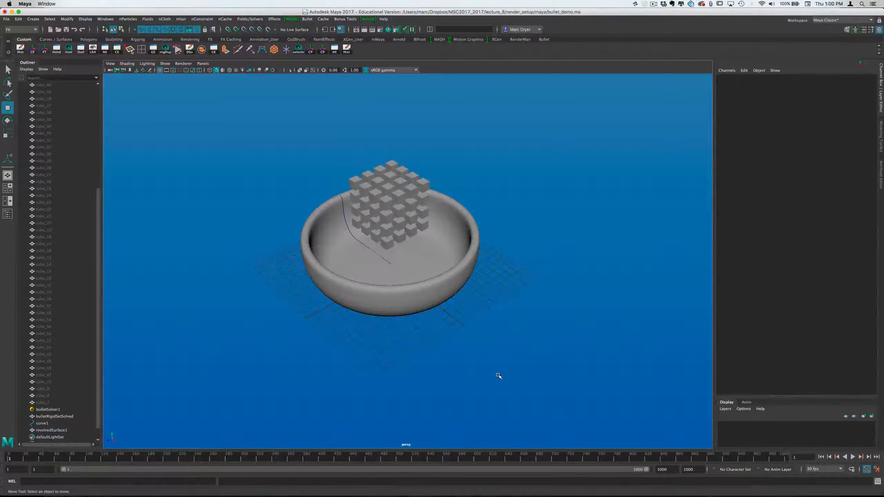
click(852, 458)
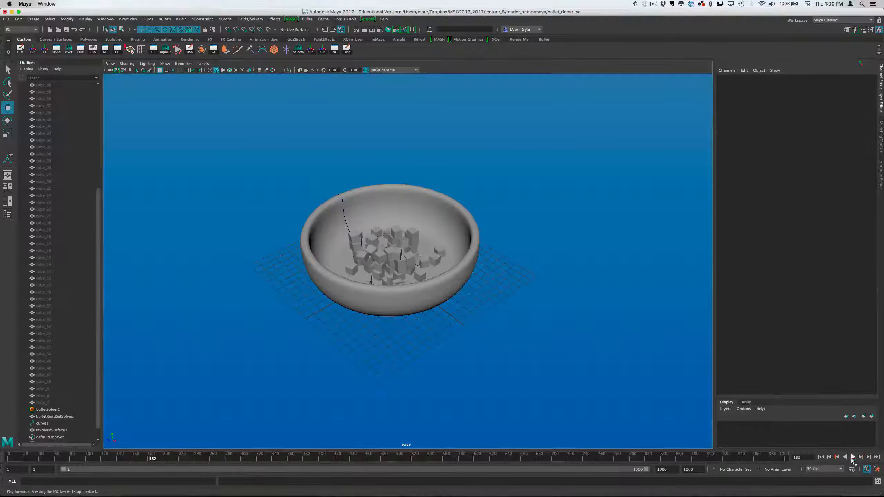
click(852, 458)
Select all the cubes from cube_6 to cube_7 and set their current state as the rigid set's initial state
alt+drag(572, 347, 587, 338)
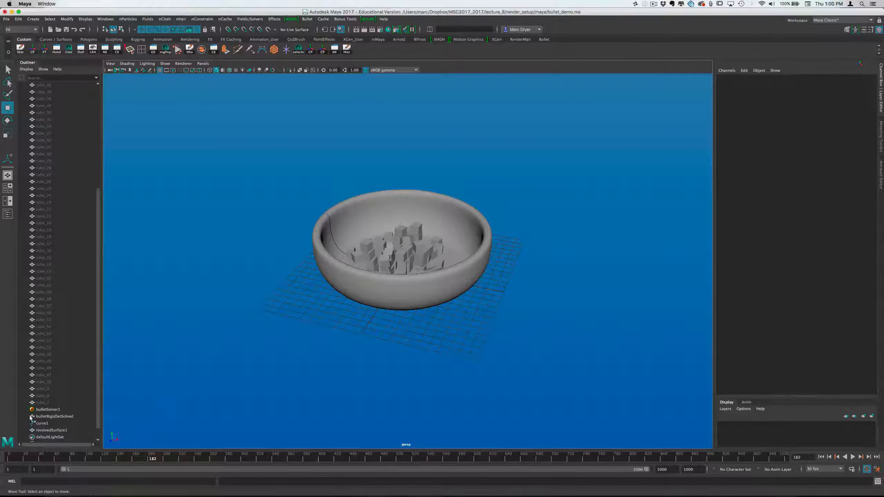
click(55, 404)
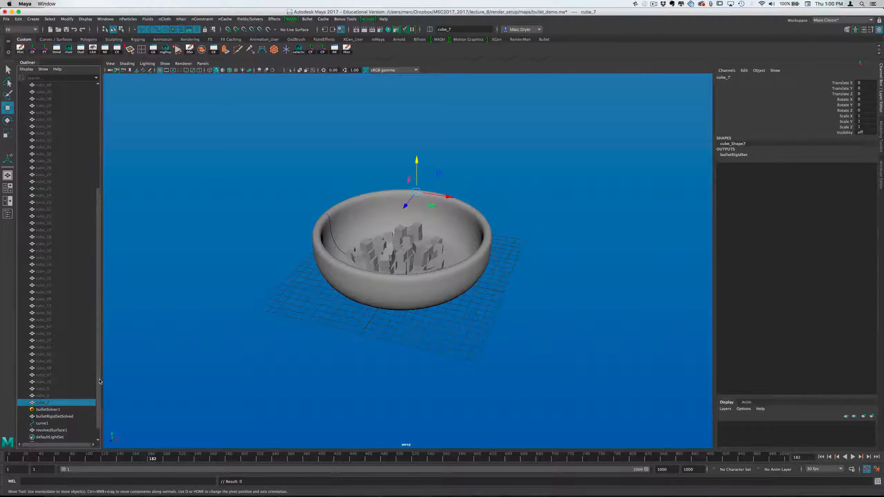
drag(98, 337, 76, 210)
shift+click(47, 120)
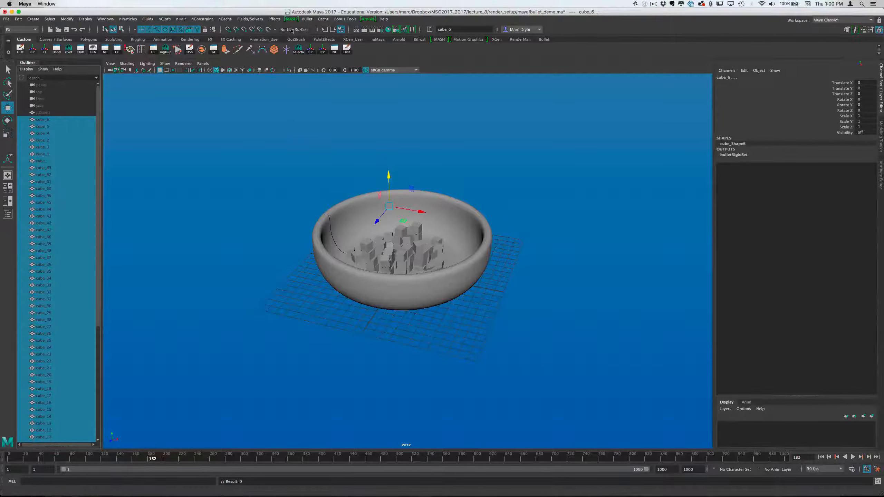
click(307, 18)
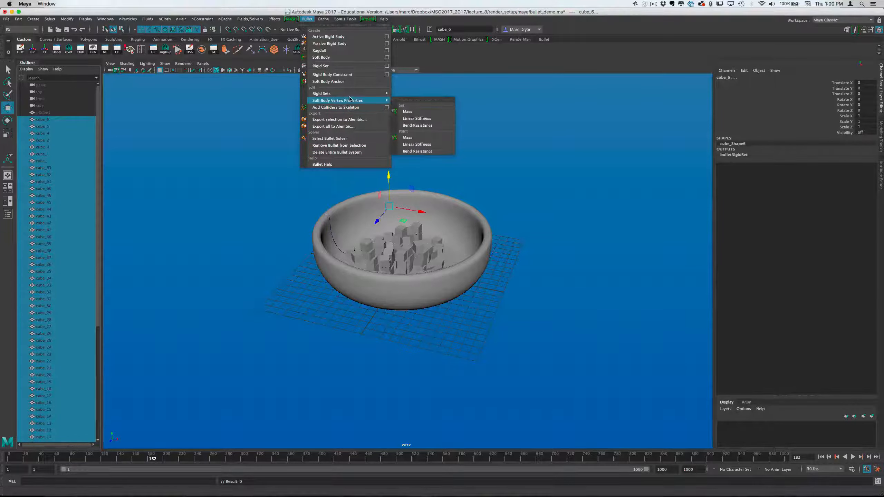
mouse_move(348, 96)
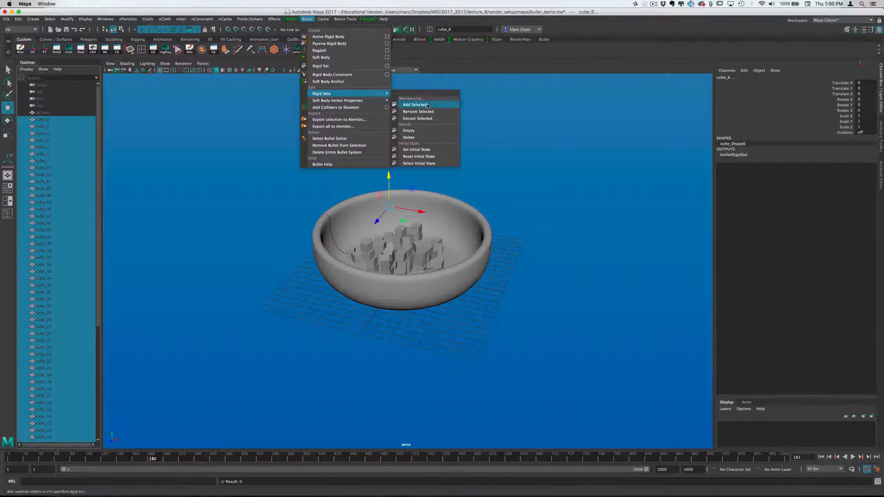
click(427, 150)
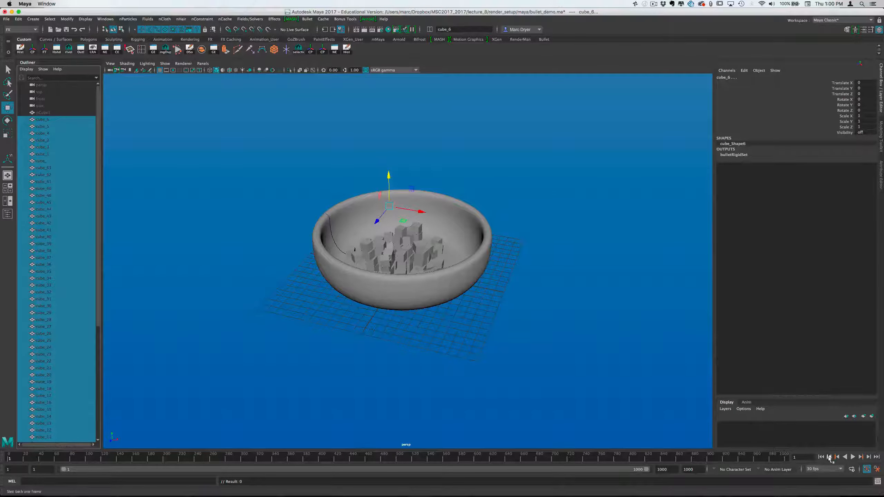
Play the simulation from the new initial state to frame 824 and save the scene with the Bullet solver selected
click(853, 458)
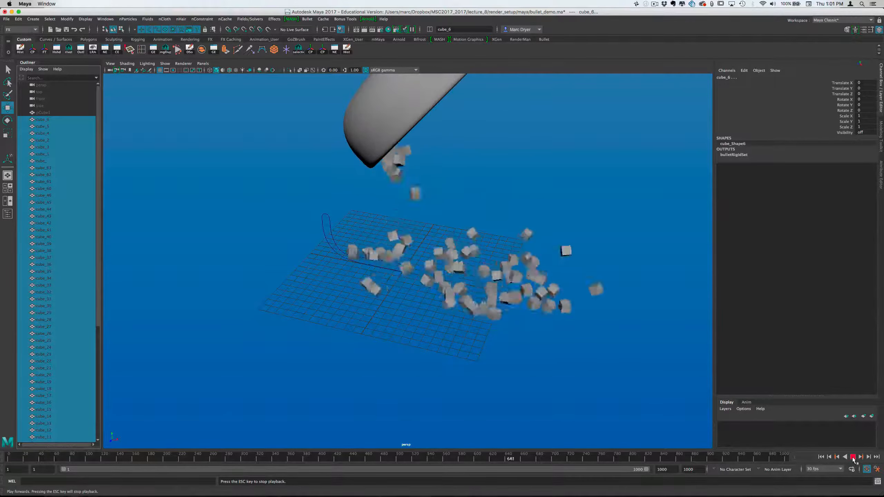
click(853, 457)
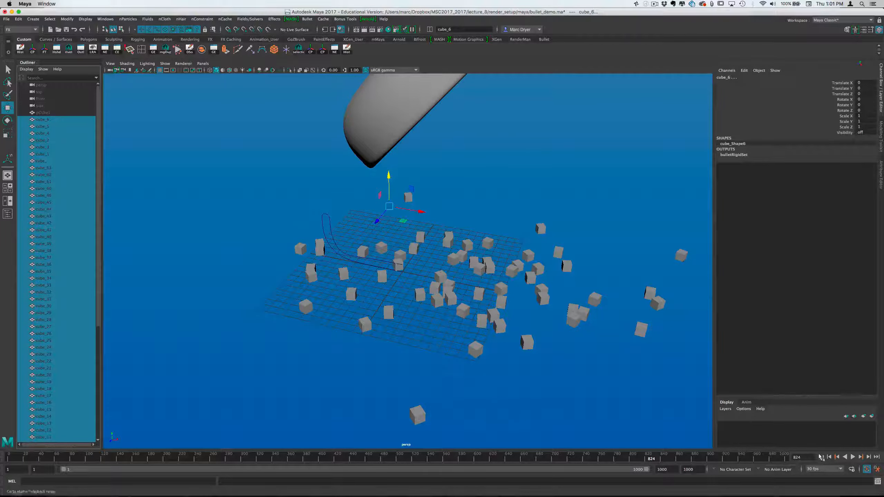
click(614, 299)
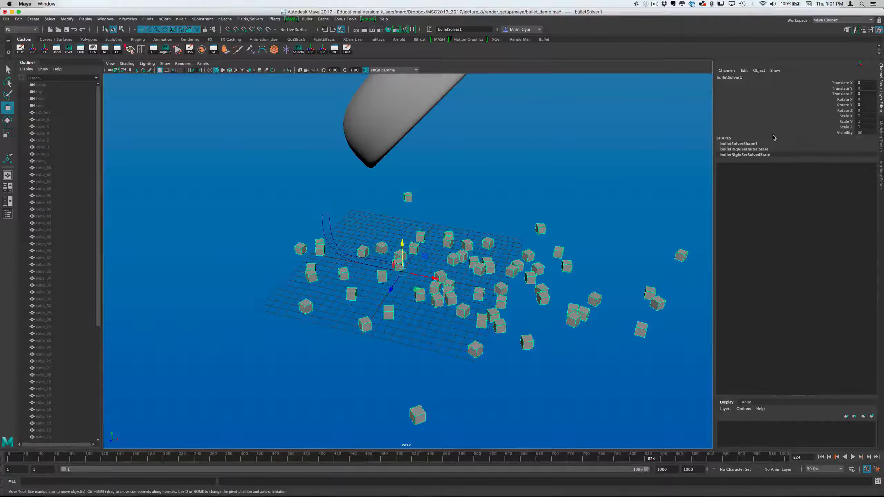
key(ctrl+s)
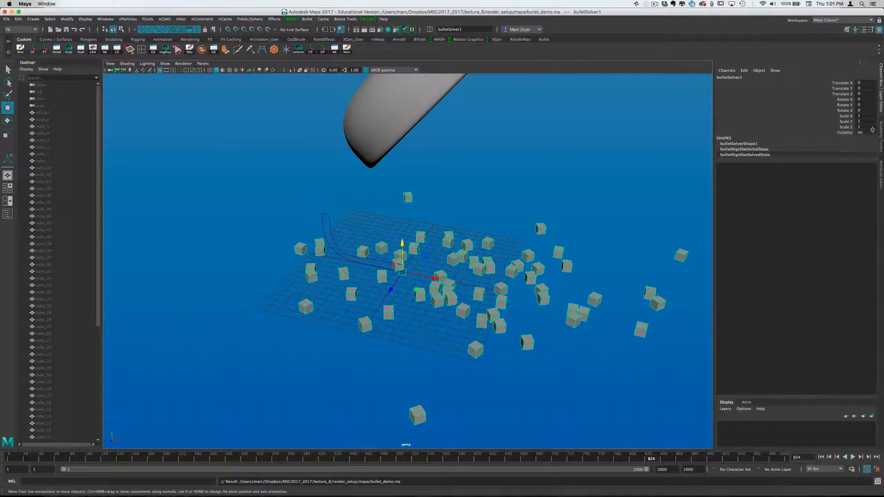
Set the Bullet solver's Internal Fixed Frame Rate to 120Hz and replay the simulation from the start
click(881, 170)
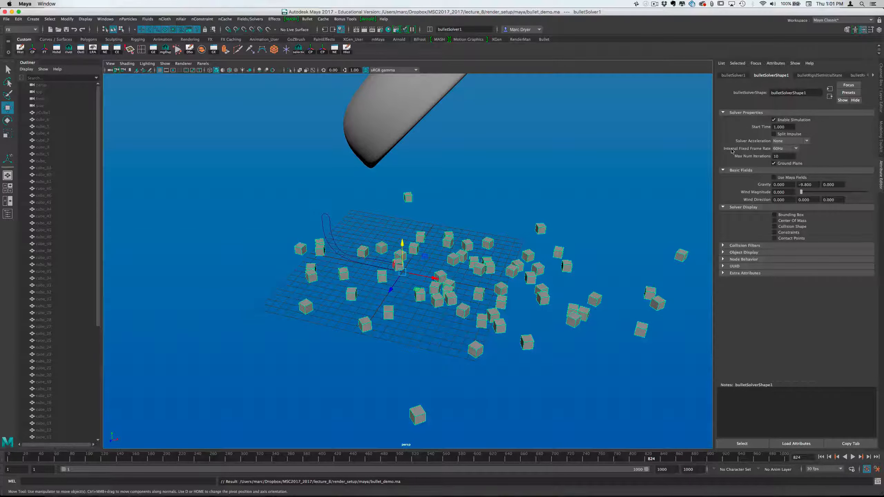
click(779, 150)
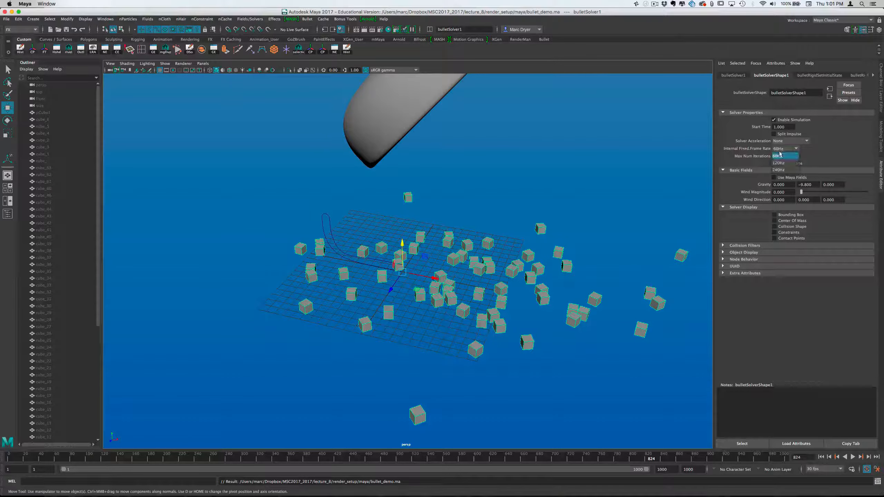
click(782, 163)
click(821, 457)
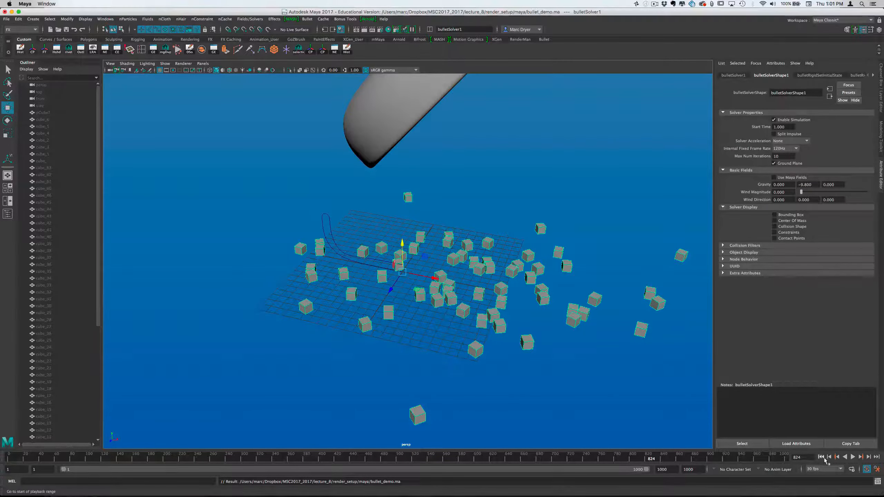
click(852, 457)
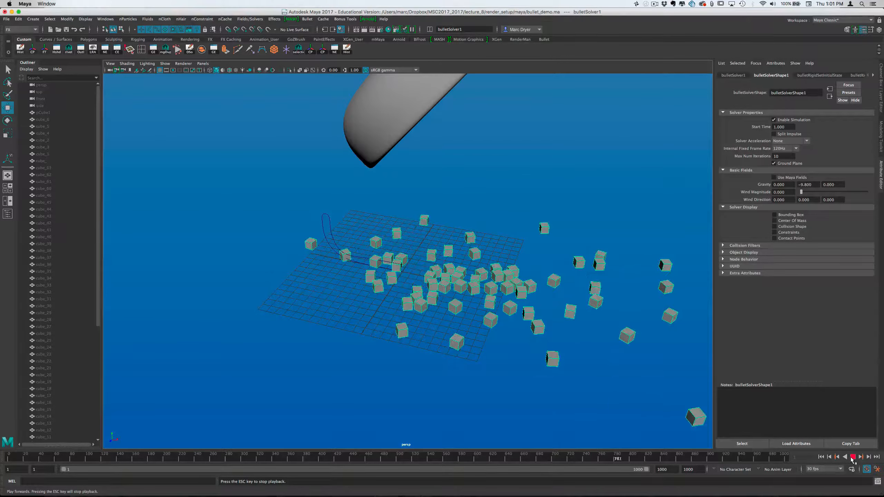
click(852, 458)
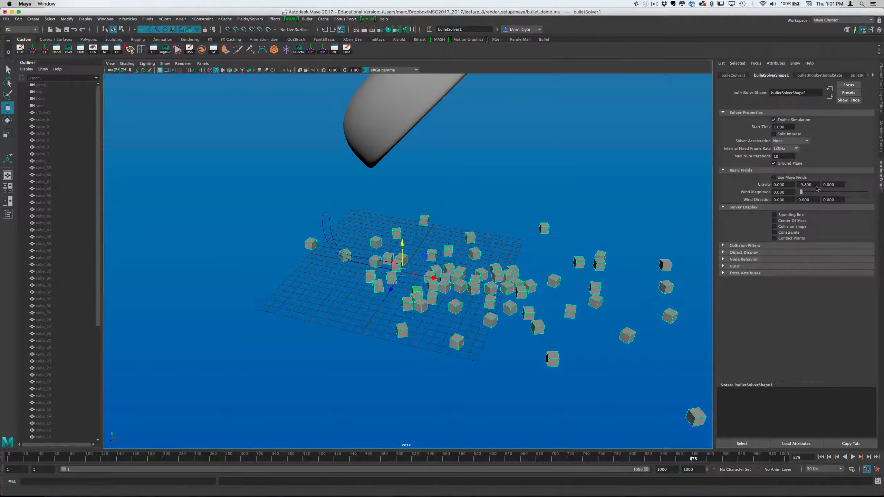
Set the Bullet solver's Internal Fixed Frame Rate to 240Hz and replay the simulation from frame 1 to frame 950
click(787, 149)
click(787, 170)
click(821, 457)
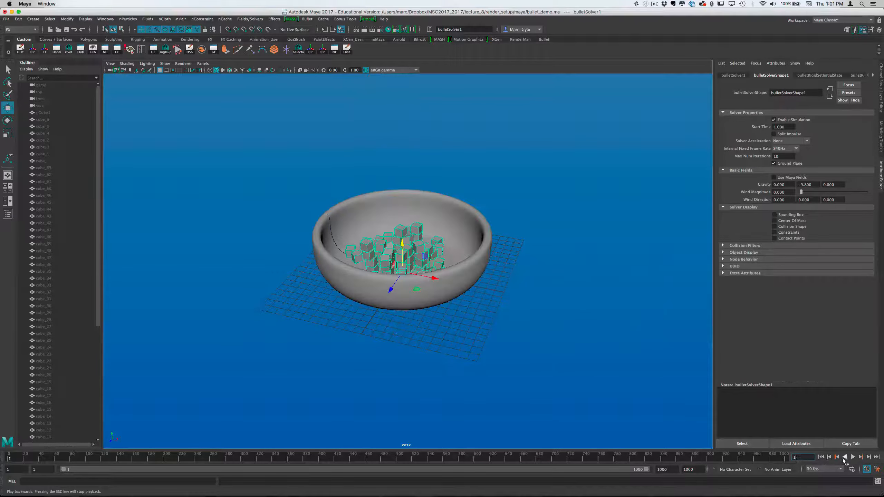
click(852, 457)
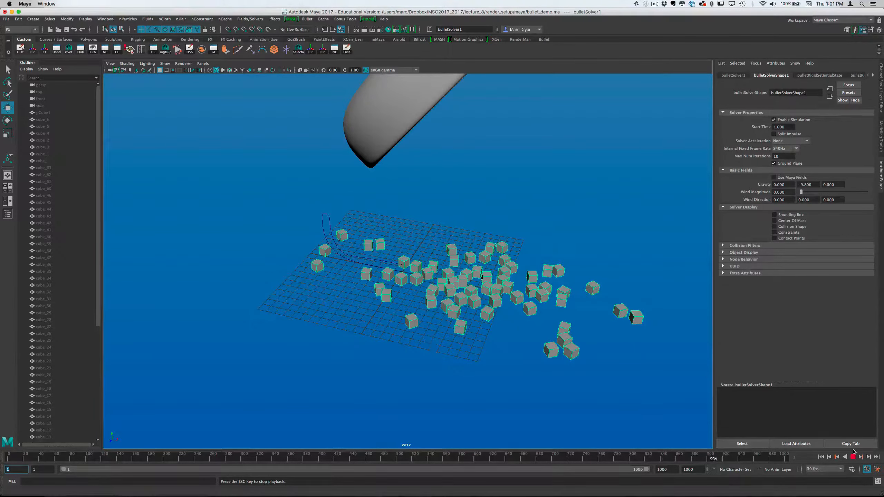
key(Escape)
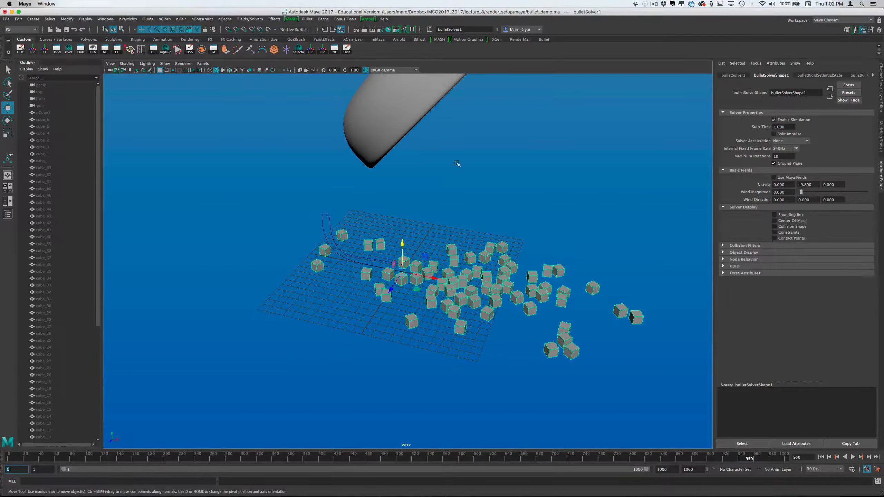
click(307, 19)
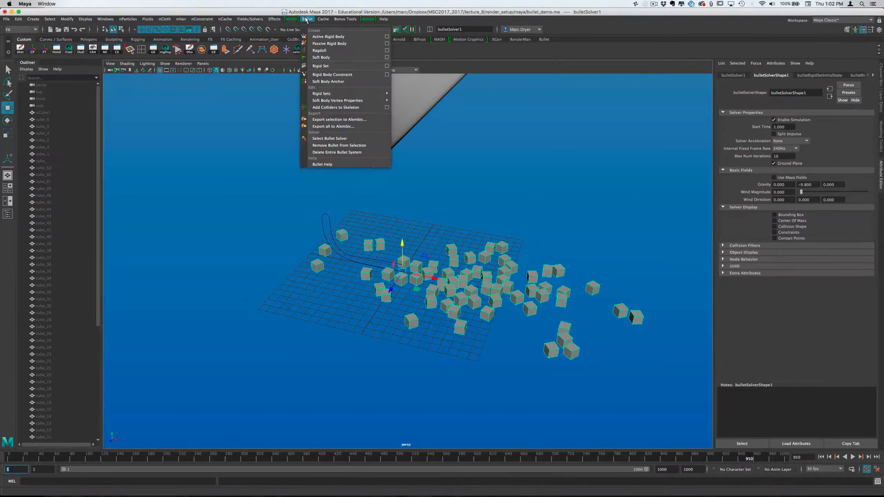
click(306, 20)
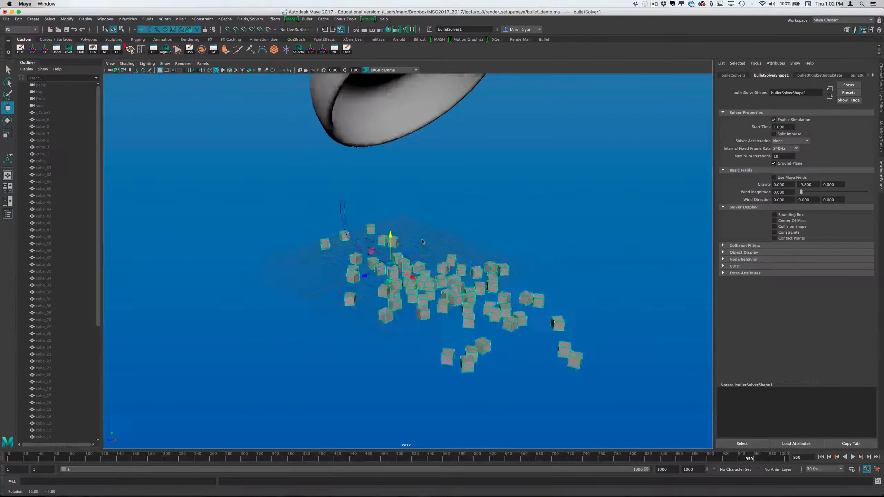